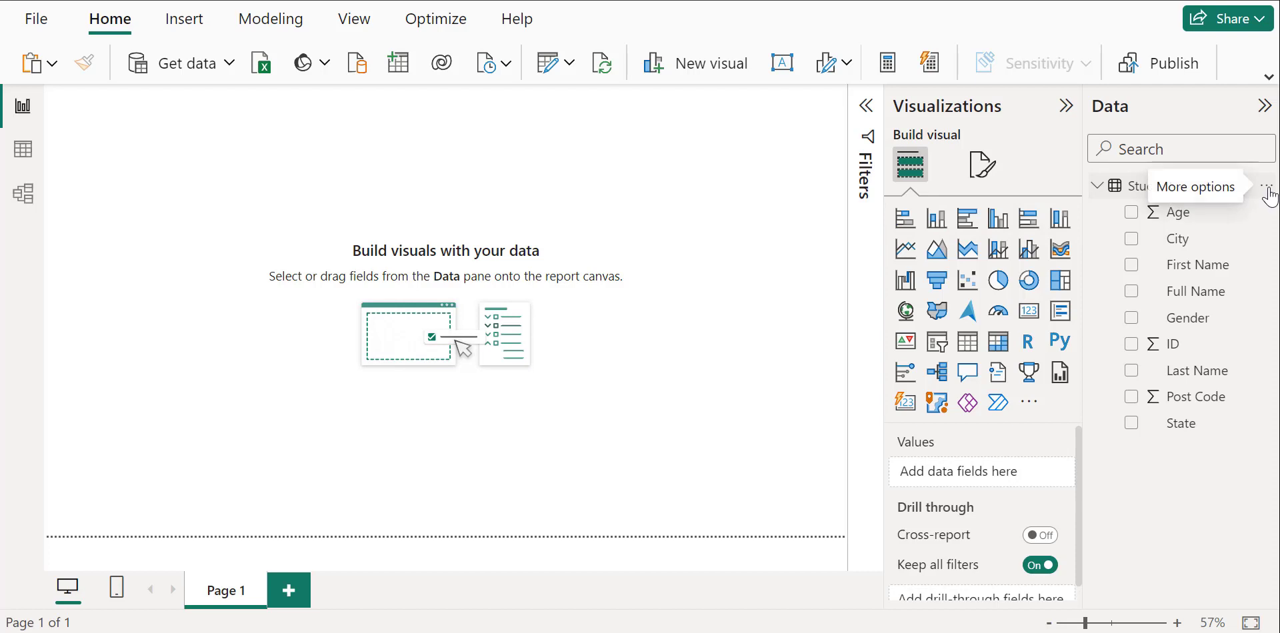
Create a measure in the Students table with the formula Average Age = AVERAGE(Students[Age]).
left_click(1267, 190)
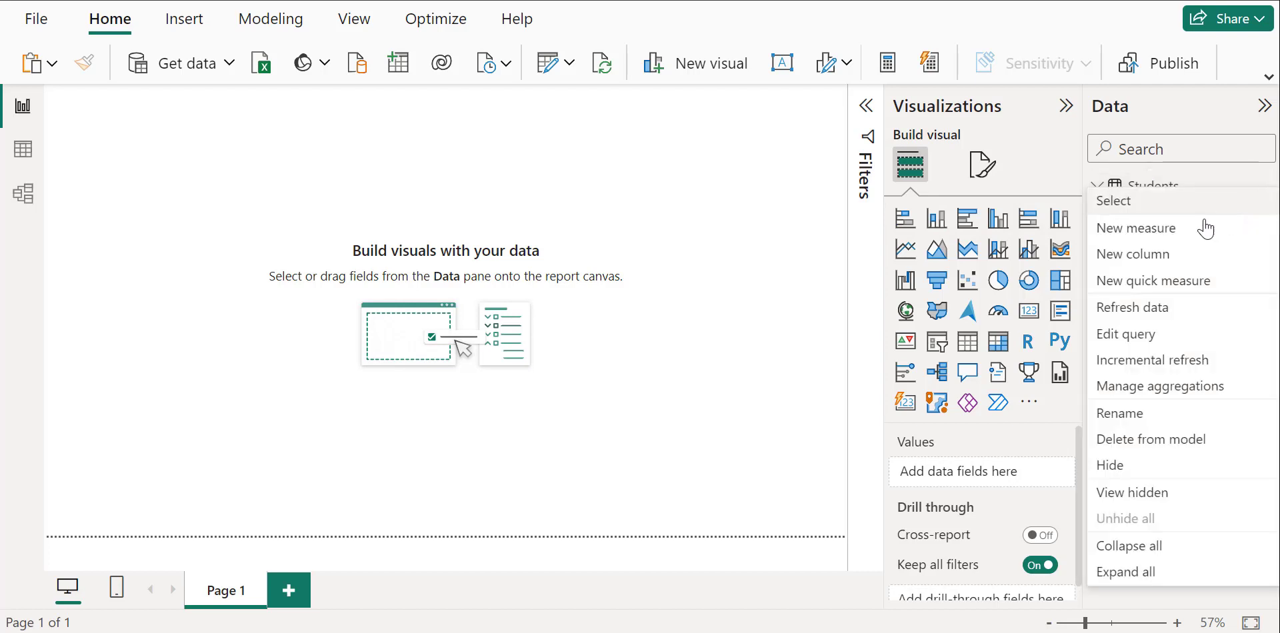
left_click(1160, 230)
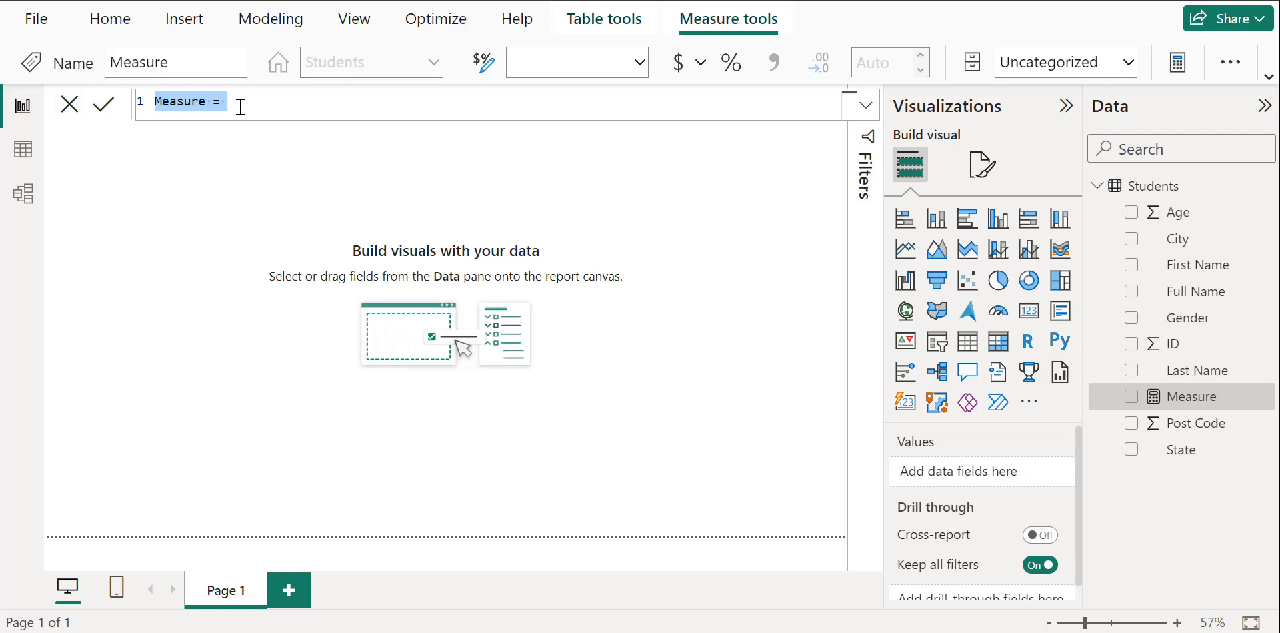
type("Average Name")
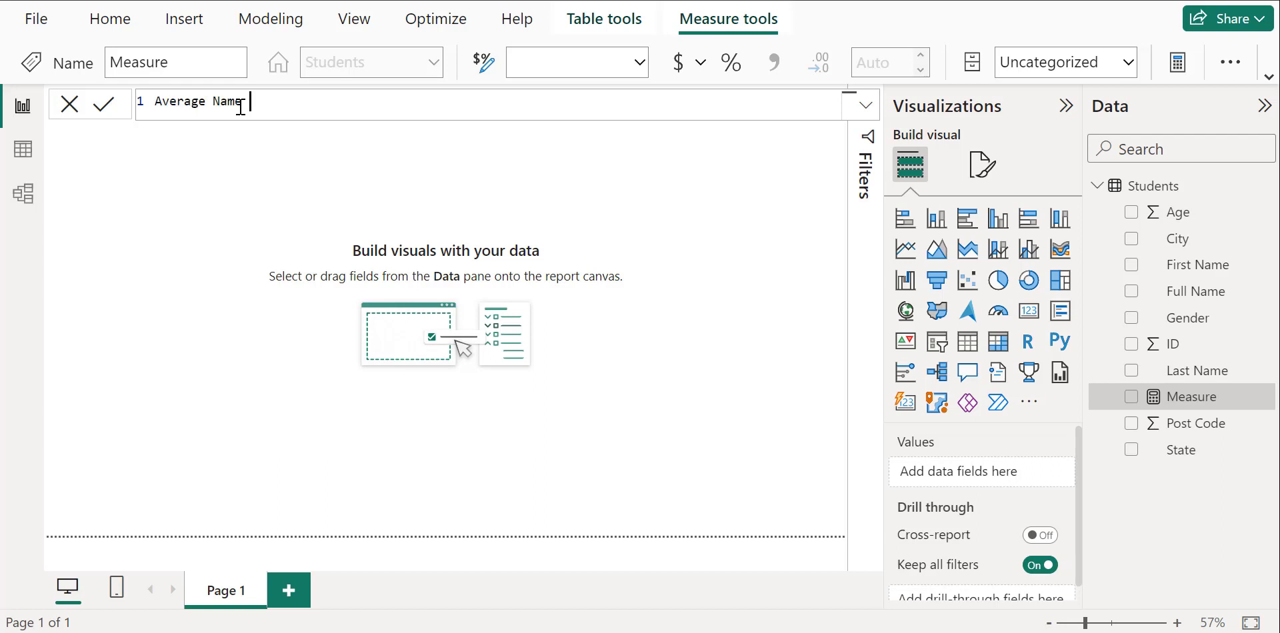
key("BackSpace")
key("BackSpace")
key("BackSpace")
key("BackSpace")
key("BackSpace")
type("Age = ave")
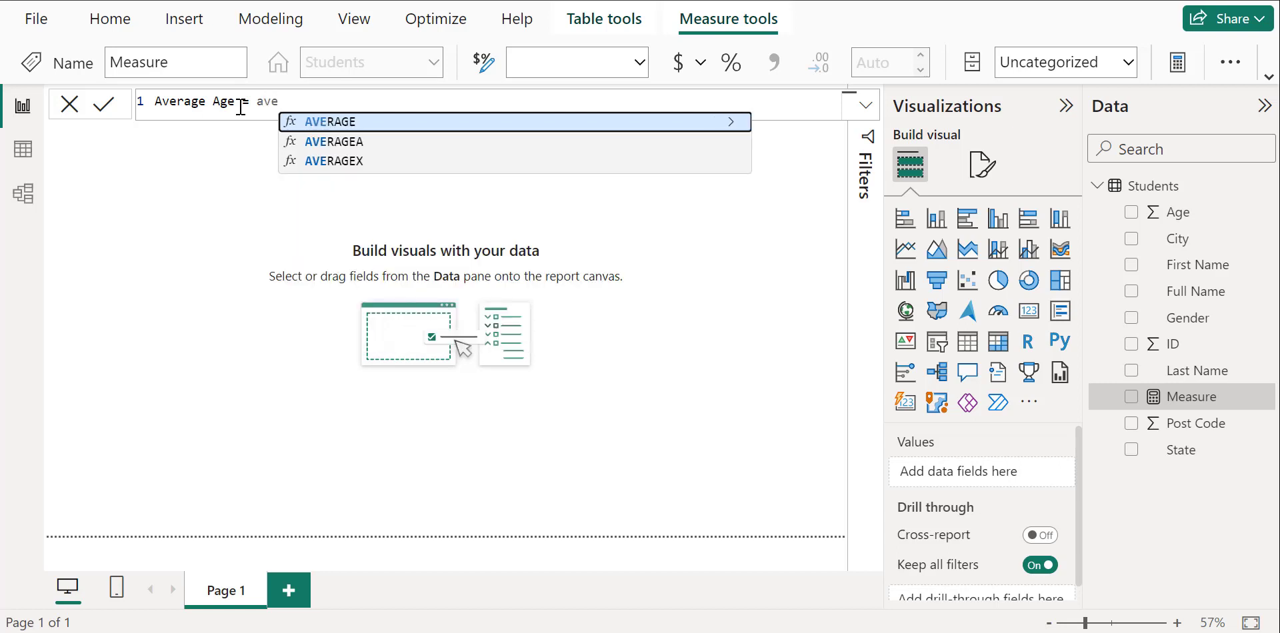
key("Tab")
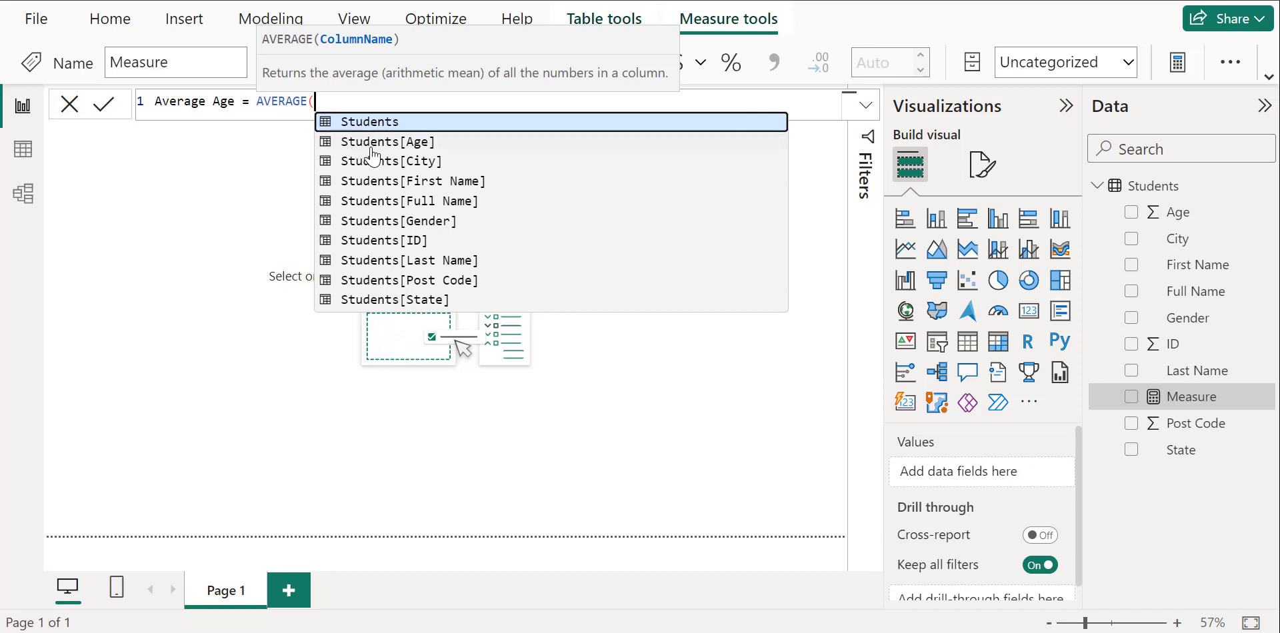
left_click(427, 147)
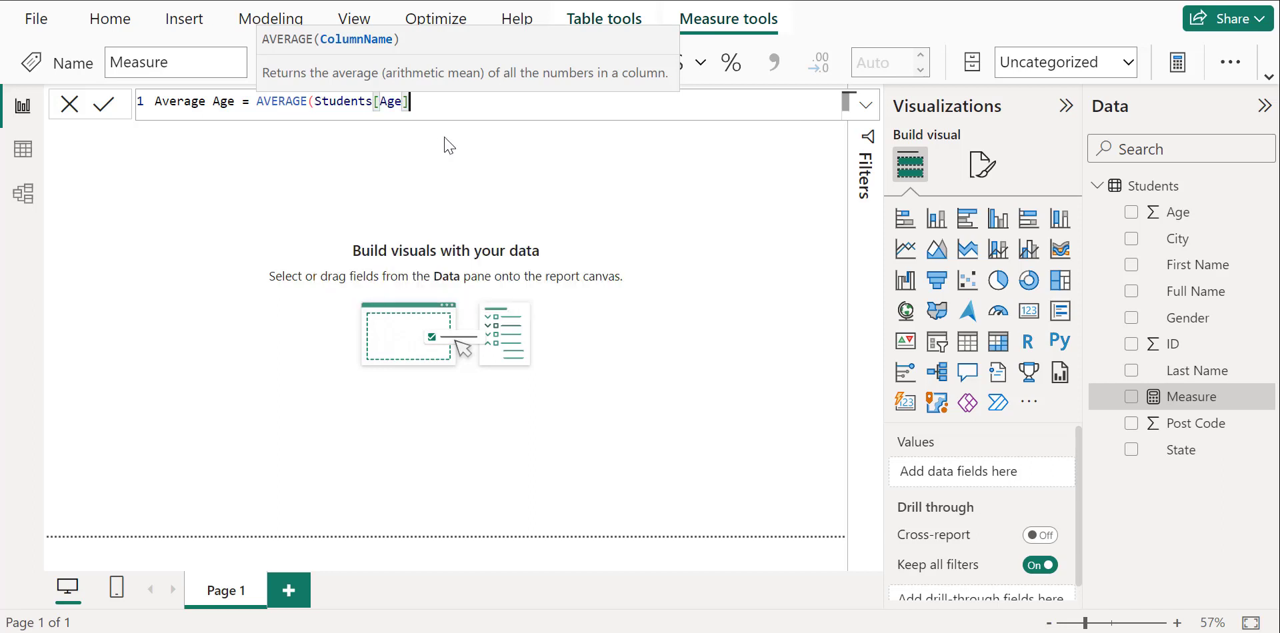
type(")")
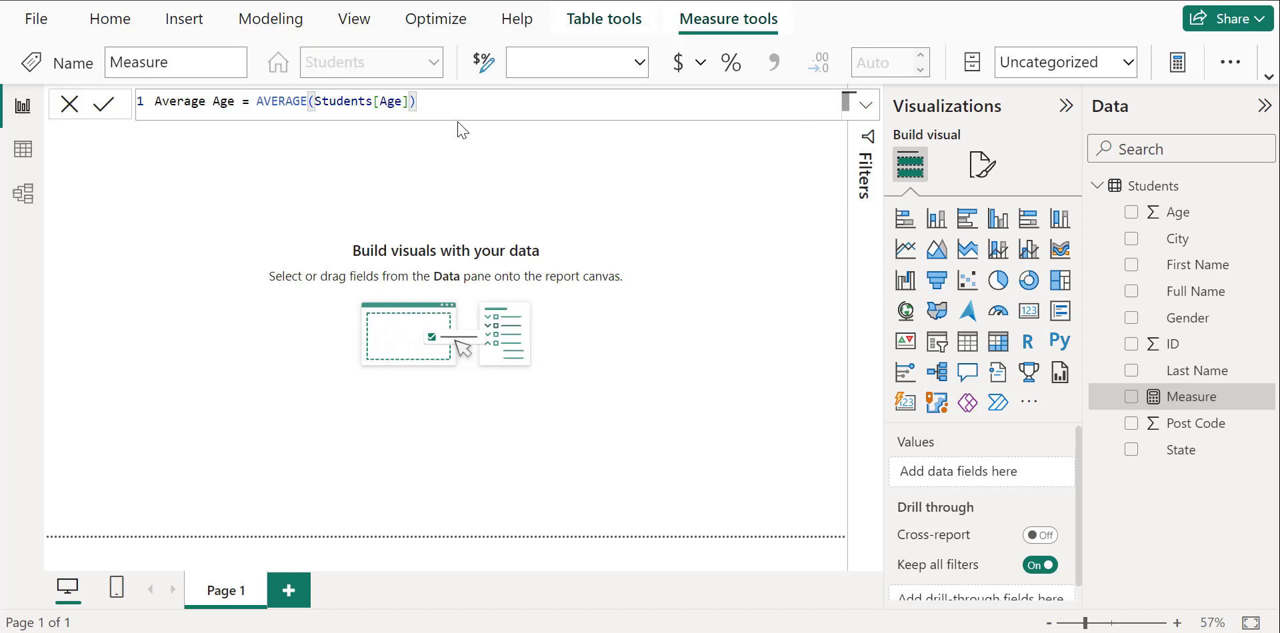
key("Return")
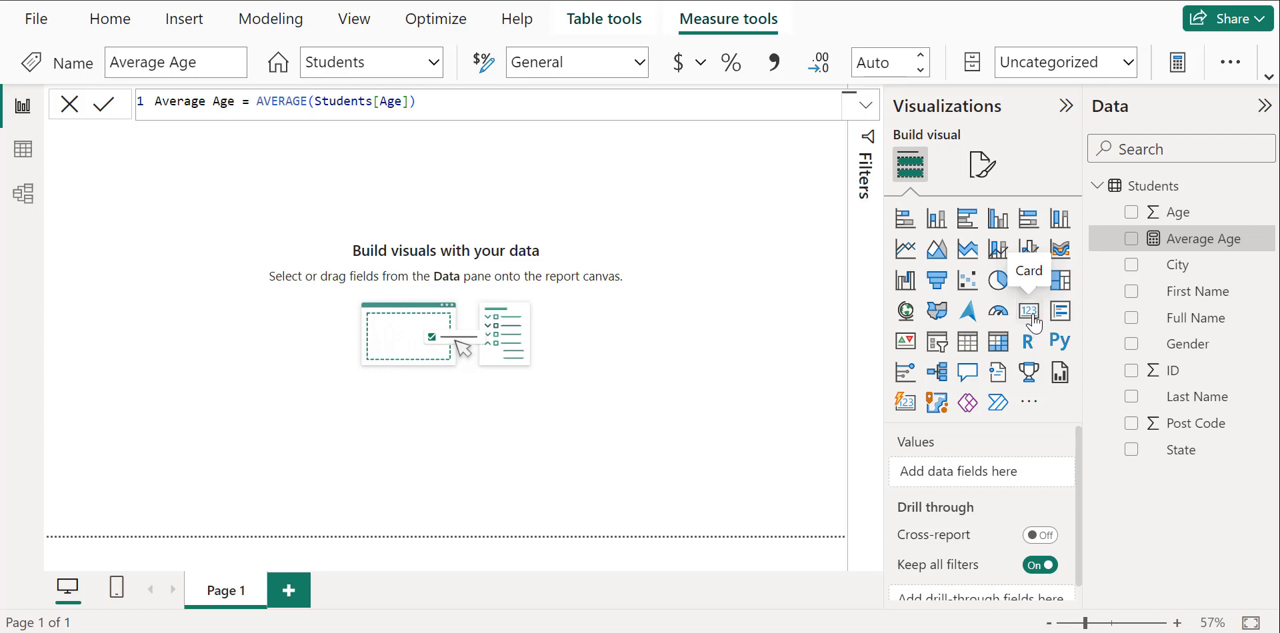
Add a card visual to the report page and populate it with the Average Age measure.
left_click(1030, 315)
left_click_drag(222, 257, 326, 261)
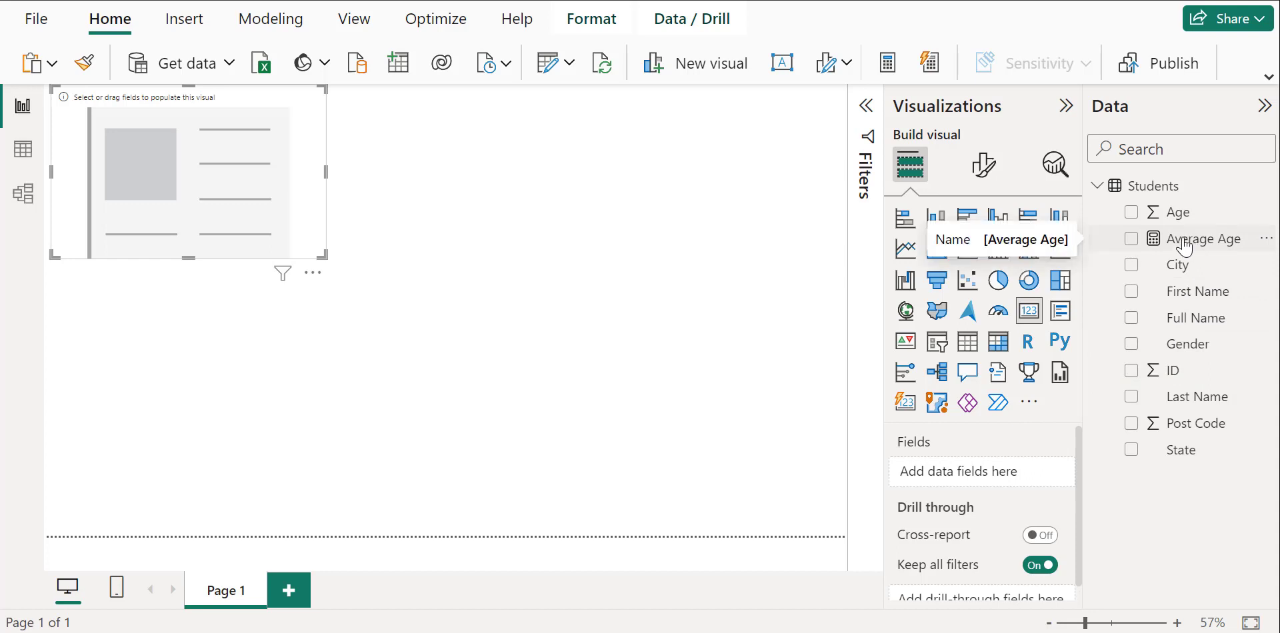
left_click_drag(1191, 245, 993, 474)
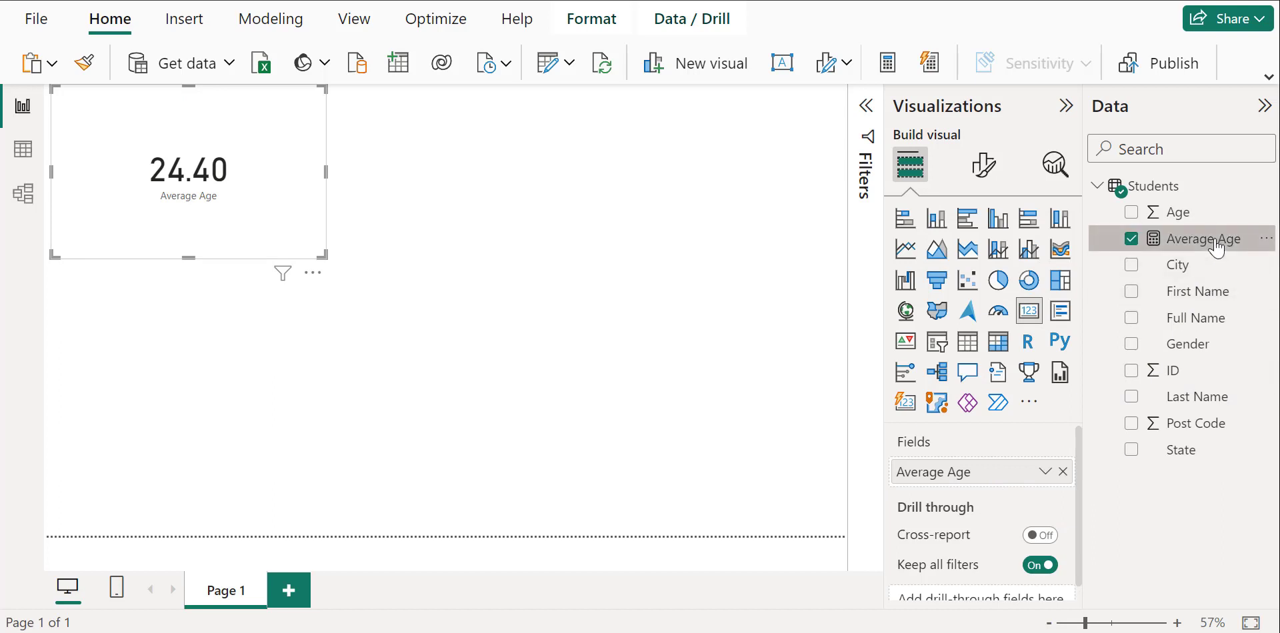
left_click_drag(1216, 248, 241, 195)
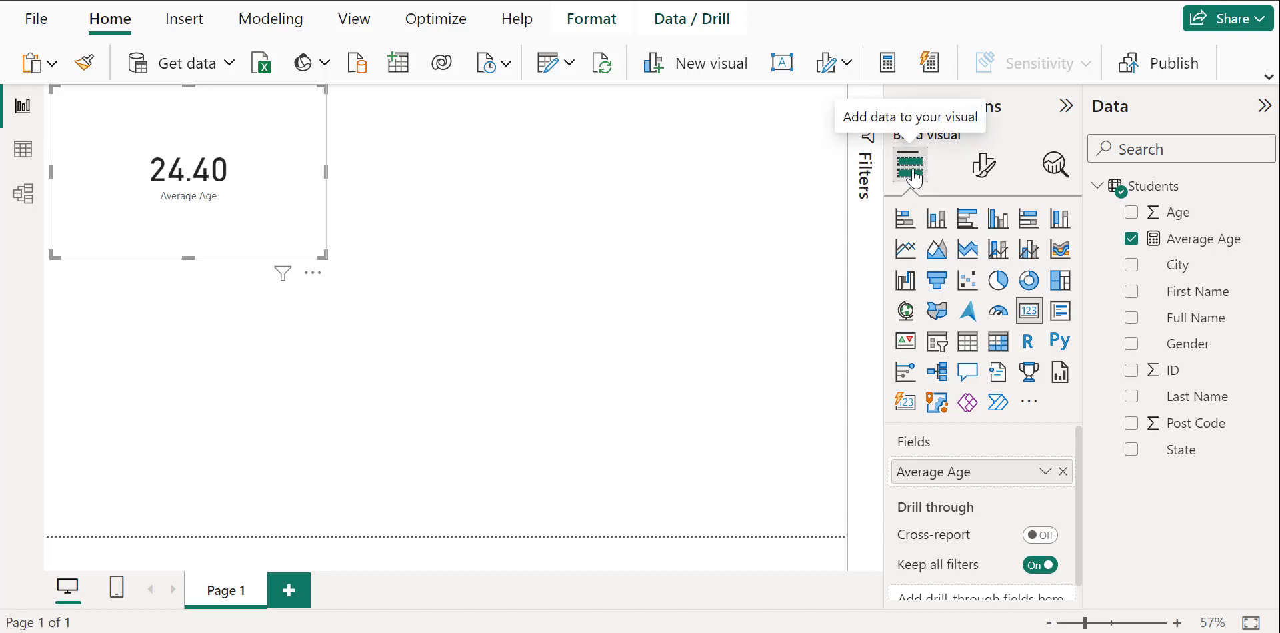
Set the font size of the card's callout value to 60.
left_click(985, 180)
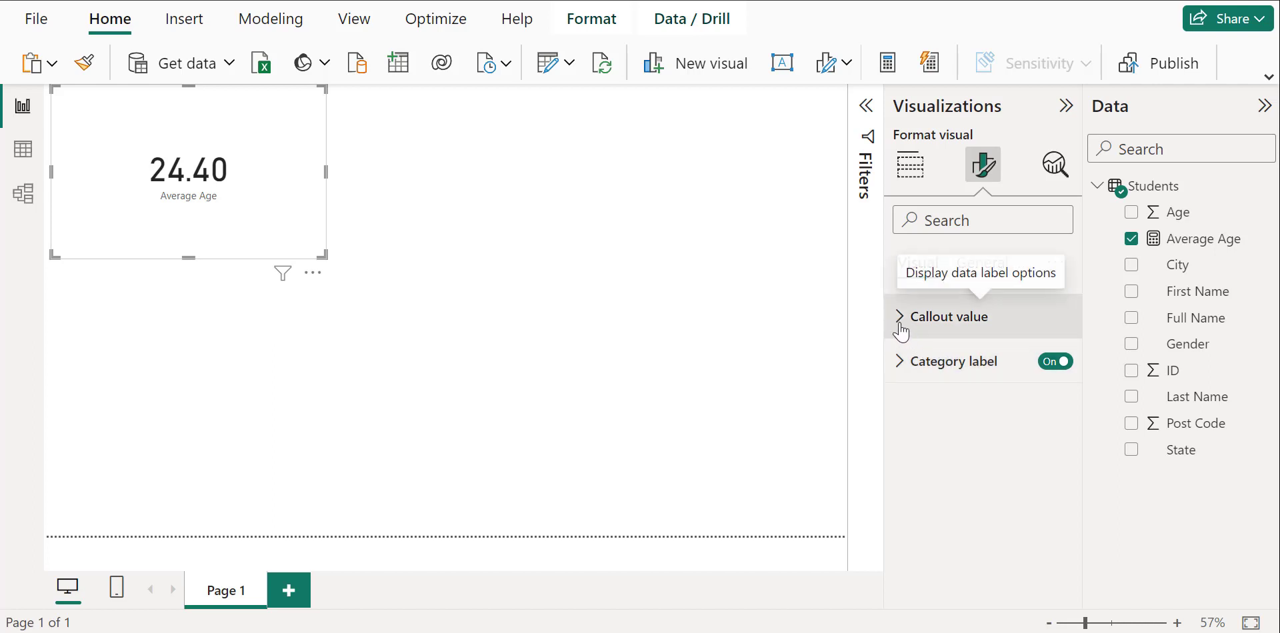
left_click(900, 324)
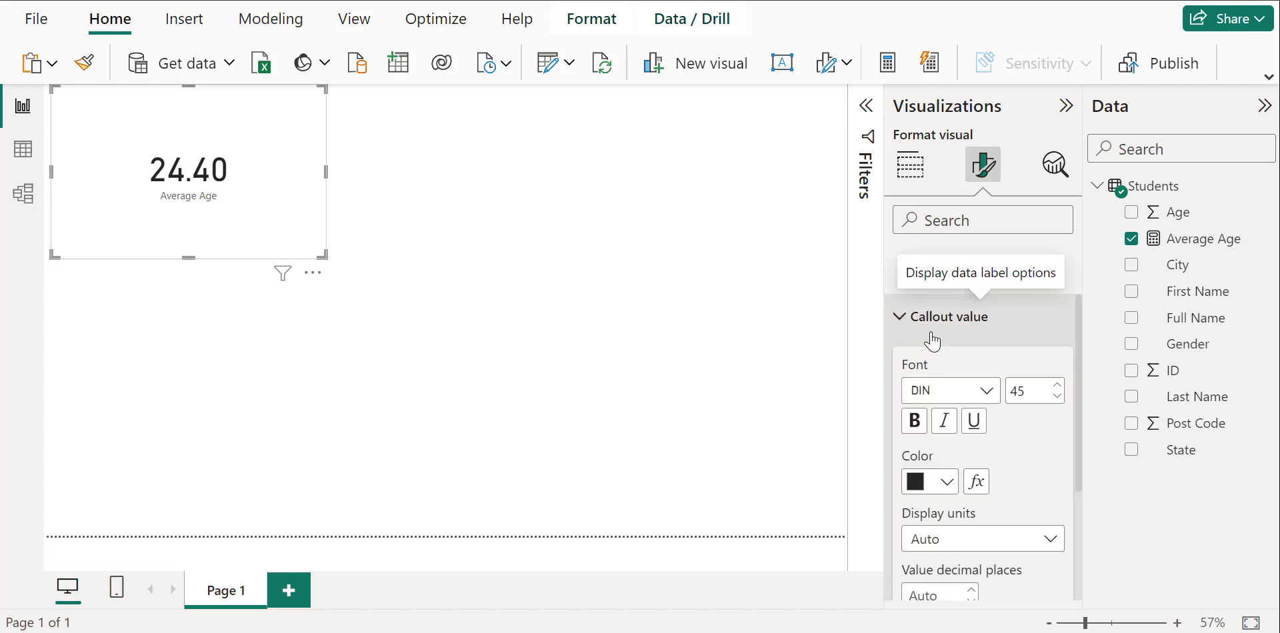
double_click(1033, 390)
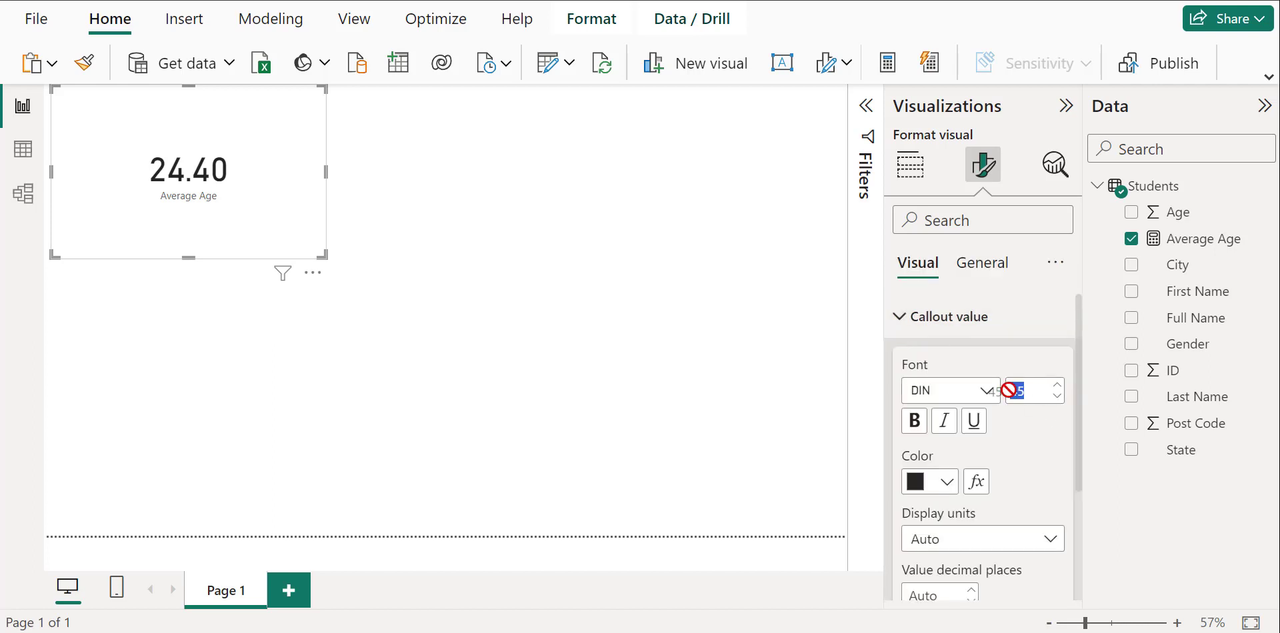
left_click(1058, 386)
left_click(1059, 386)
left_click(1058, 387)
left_click(1058, 386)
left_click(1059, 386)
left_click_drag(1033, 396, 1013, 394)
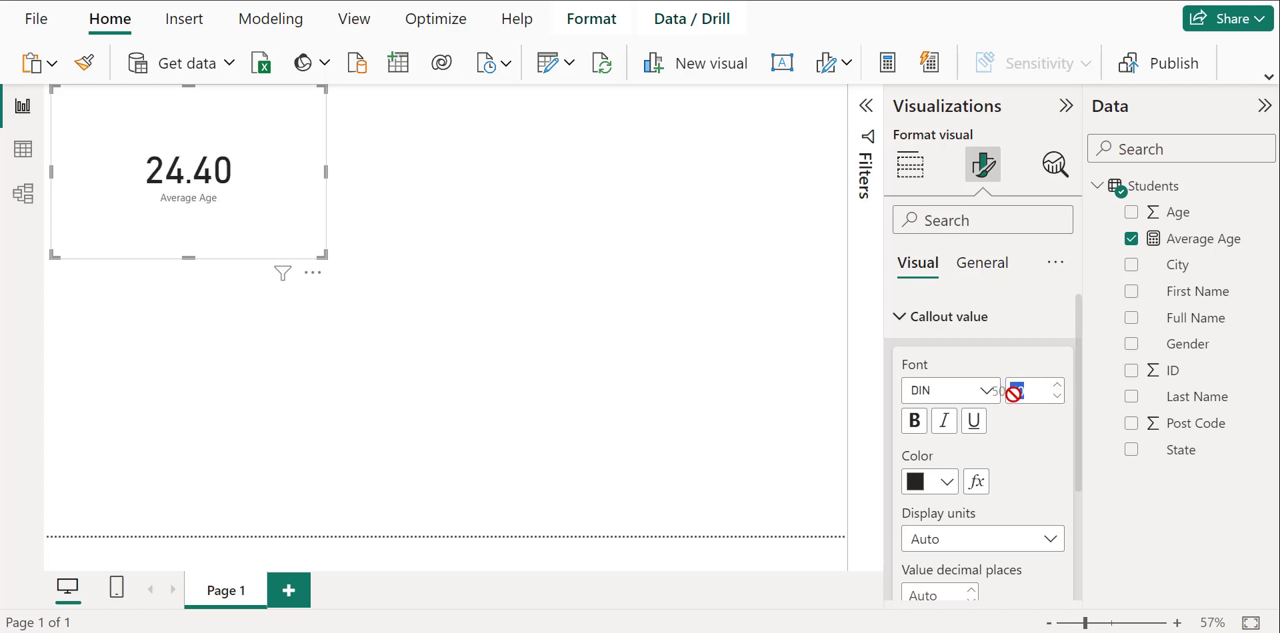
type("60")
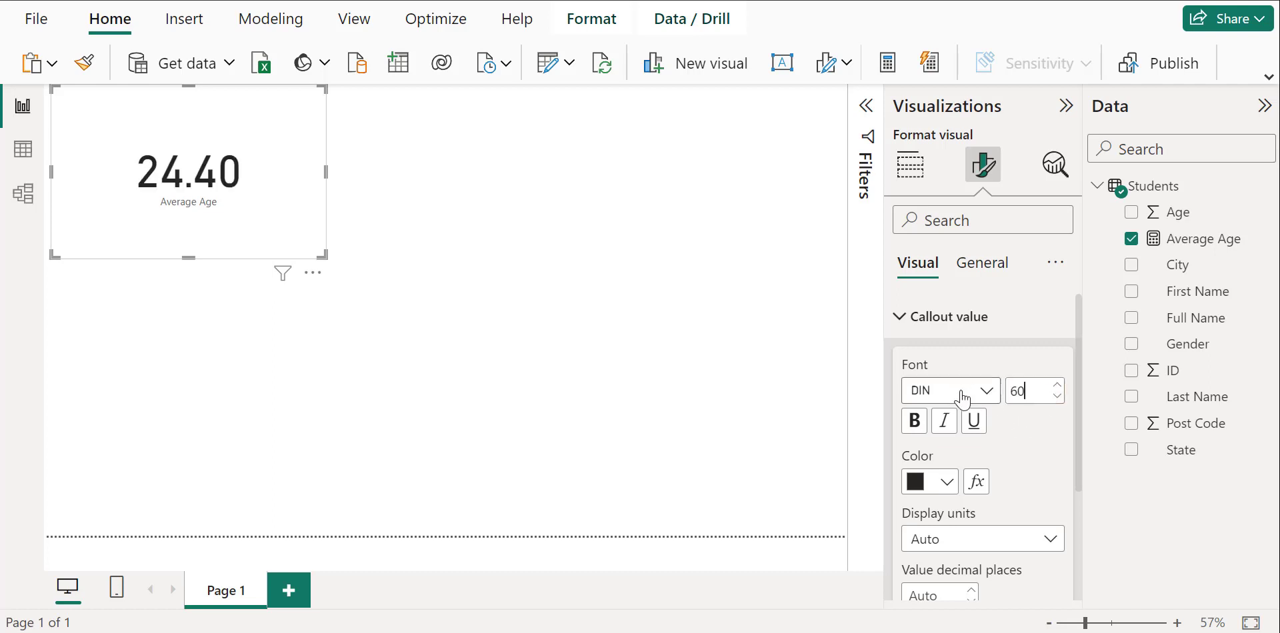
Change the color of the card's callout value to pink, using the recent colors.
left_click(948, 484)
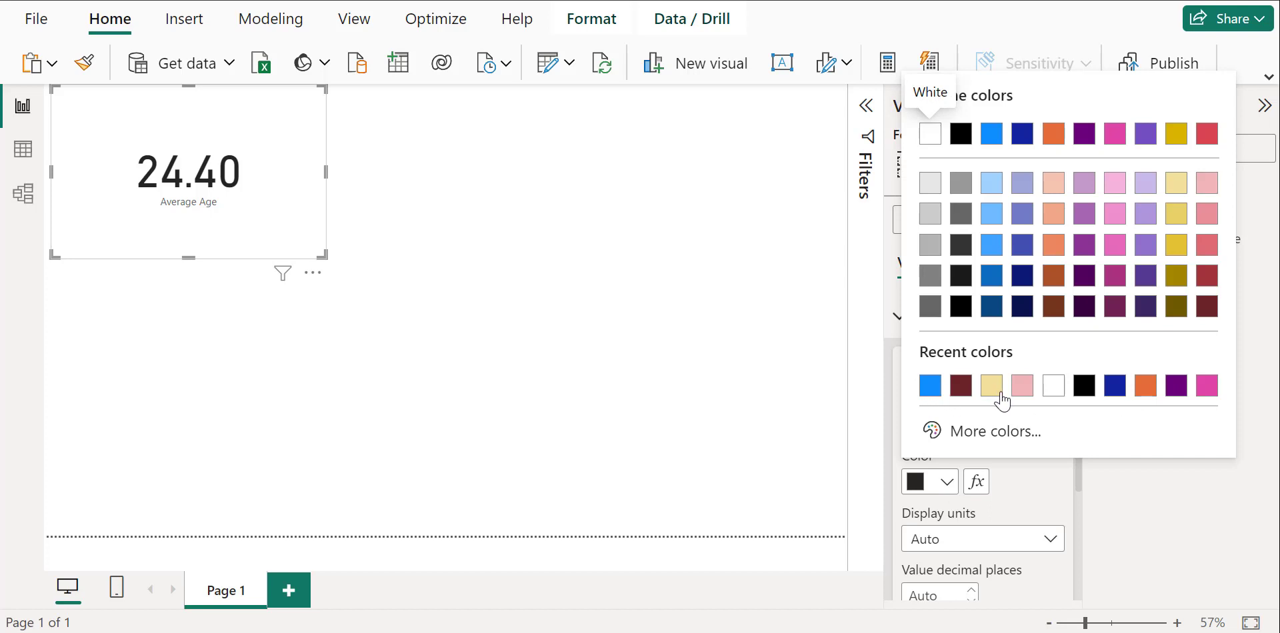
left_click(1207, 387)
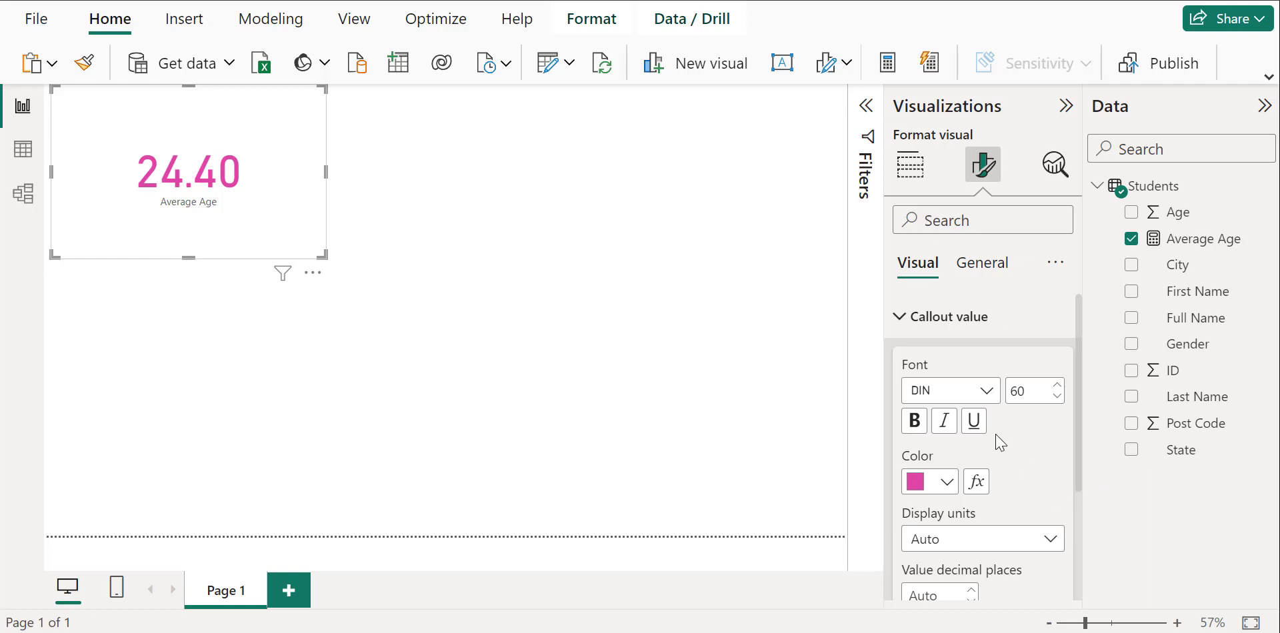
scroll(1037, 497, "down", 1)
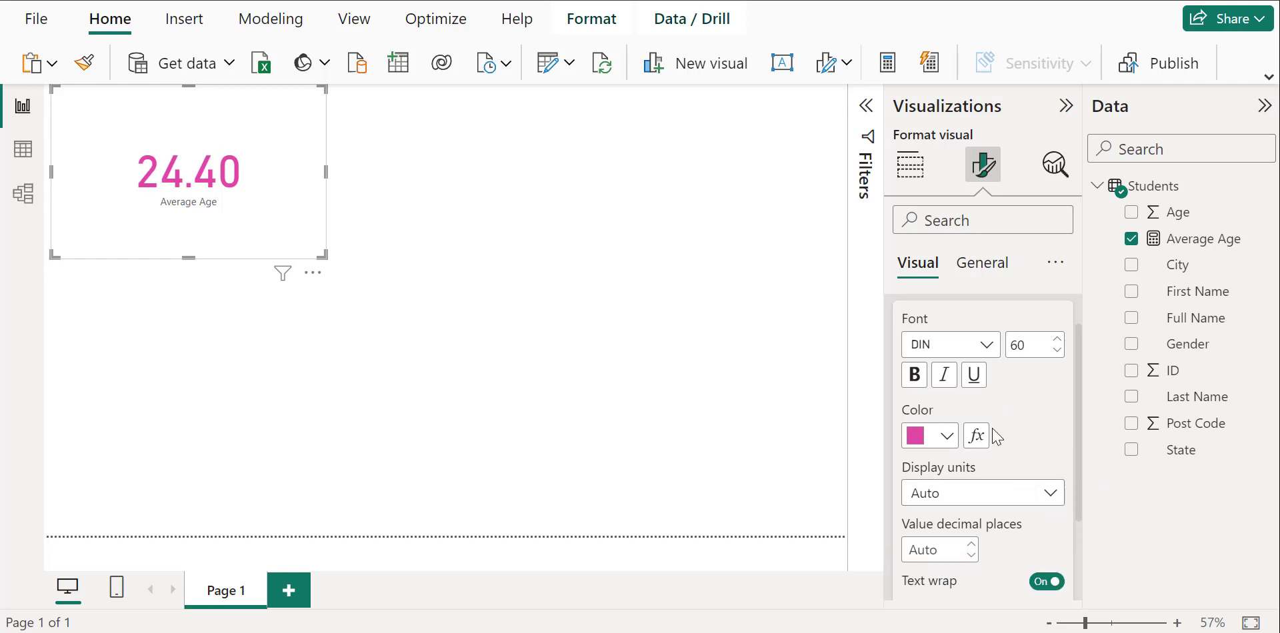
scroll(995, 390, "up", 1)
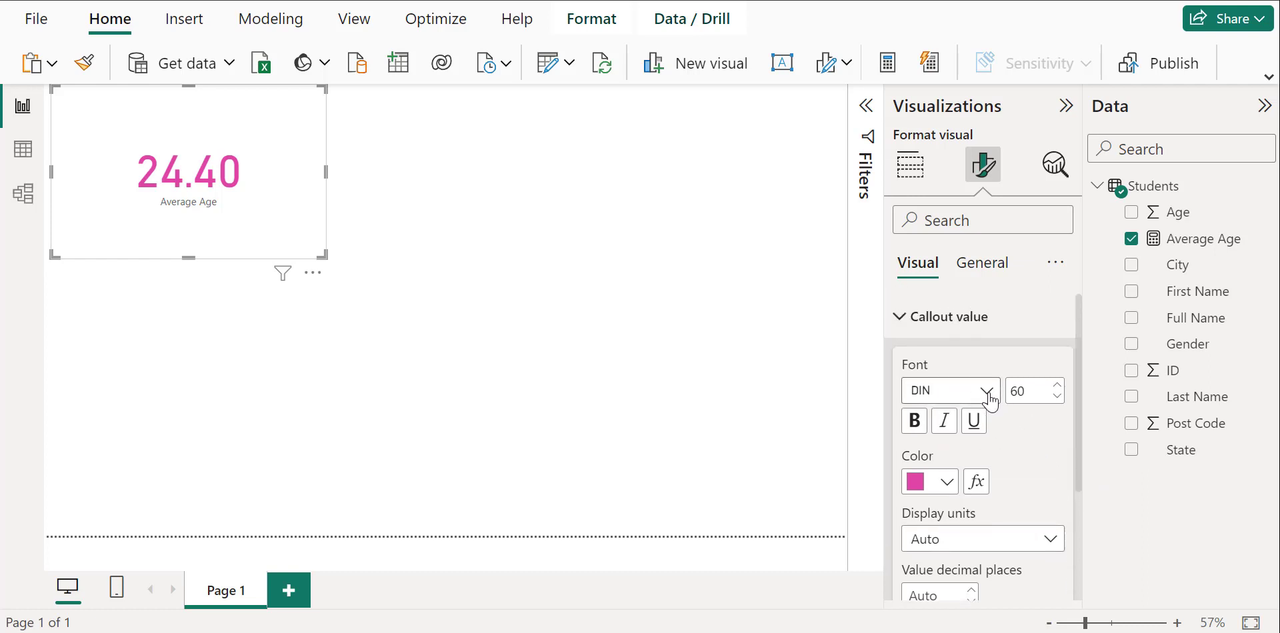
left_click(907, 318)
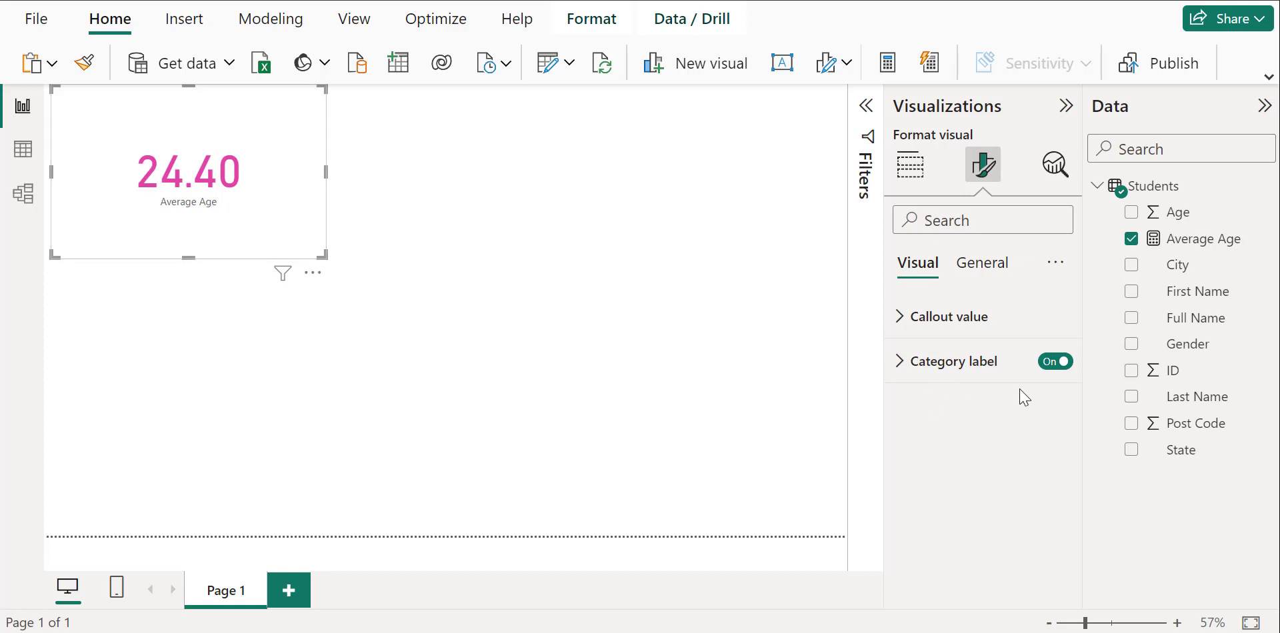
Keep the card's category label on, with a font size of 50 and the bright blue recent color.
left_click(1057, 369)
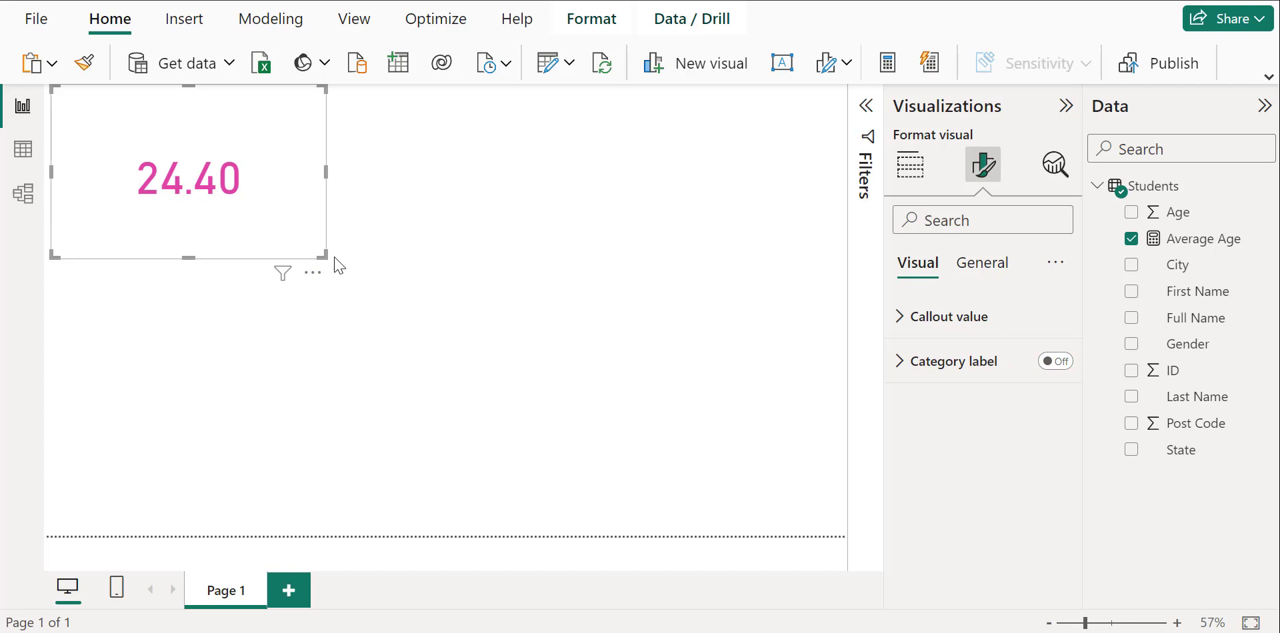
left_click(1059, 367)
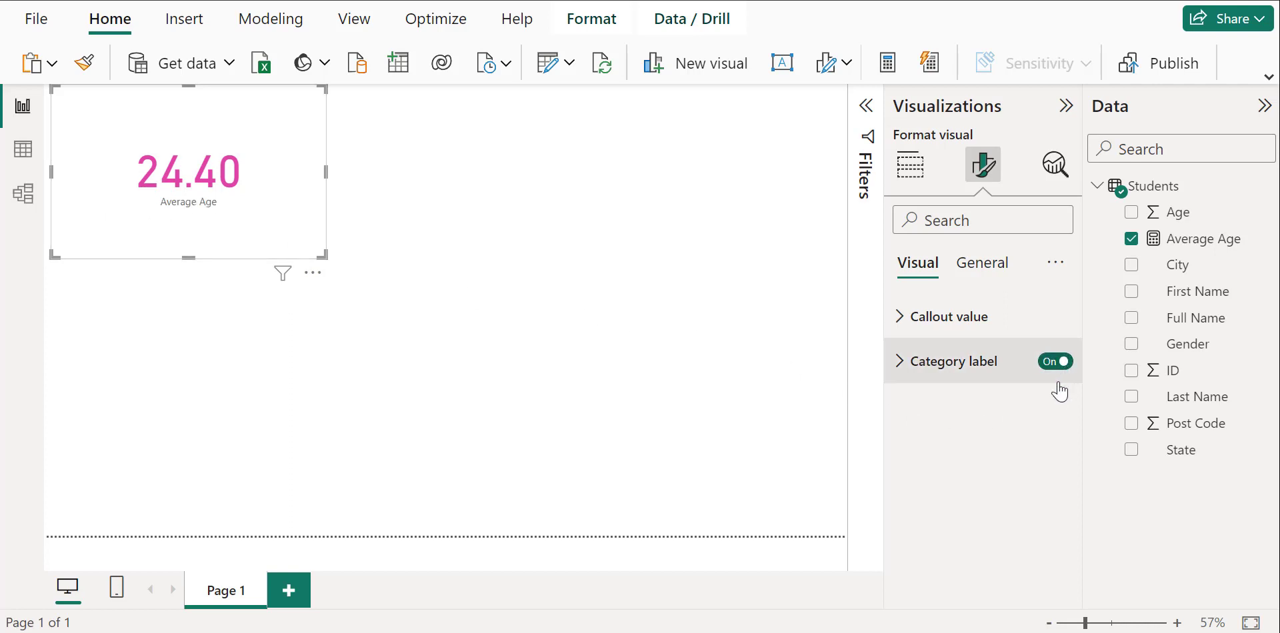
left_click(902, 364)
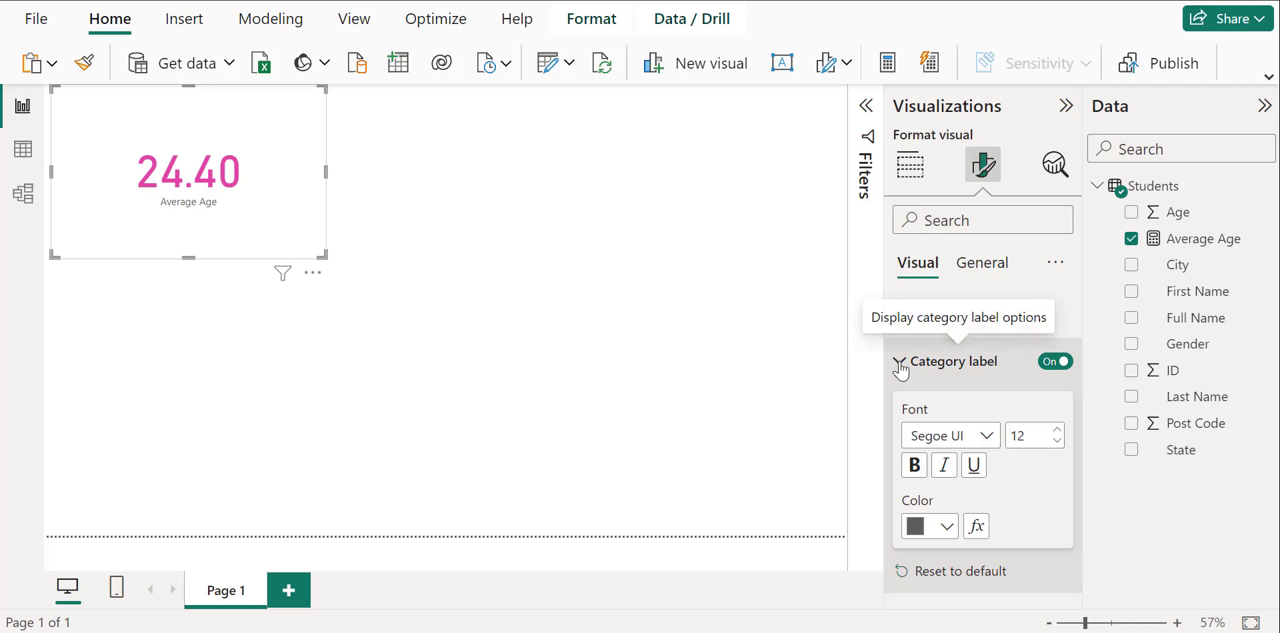
left_click(1049, 437)
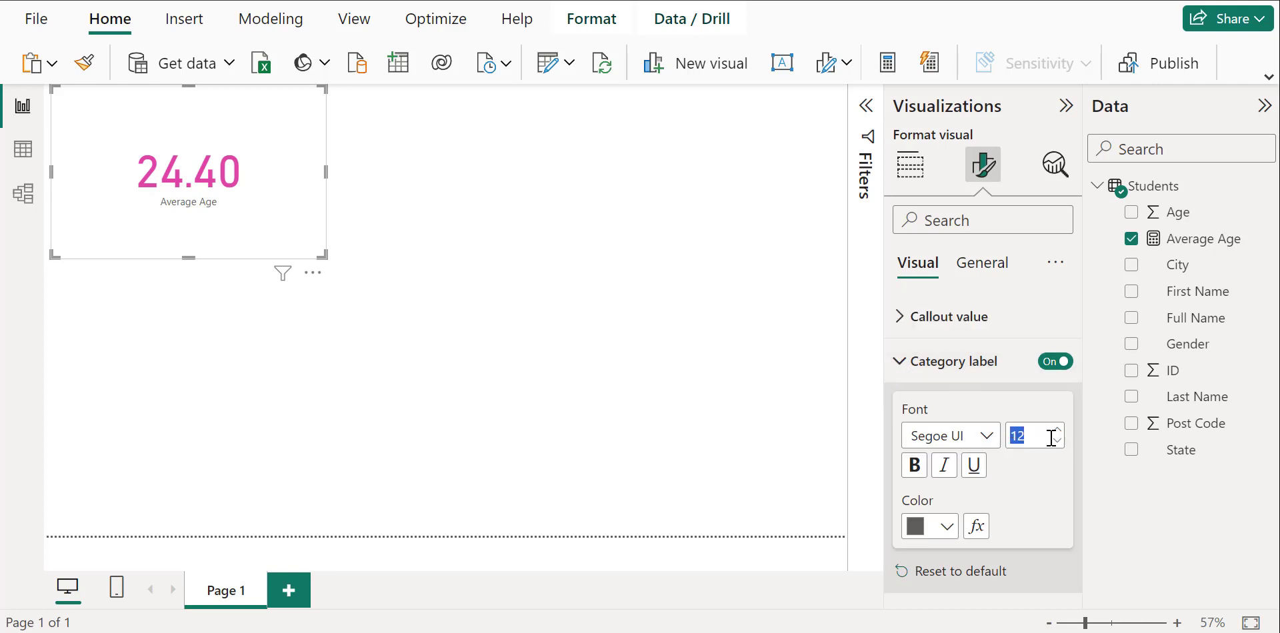
type("50")
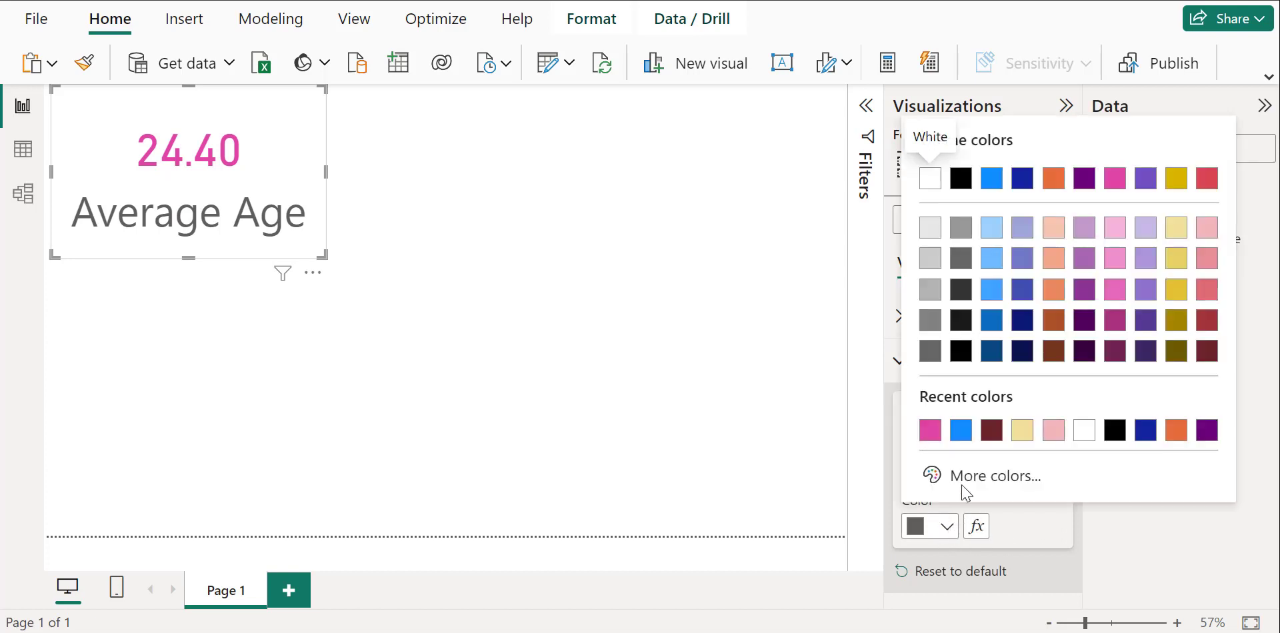
left_click(960, 430)
left_click(644, 437)
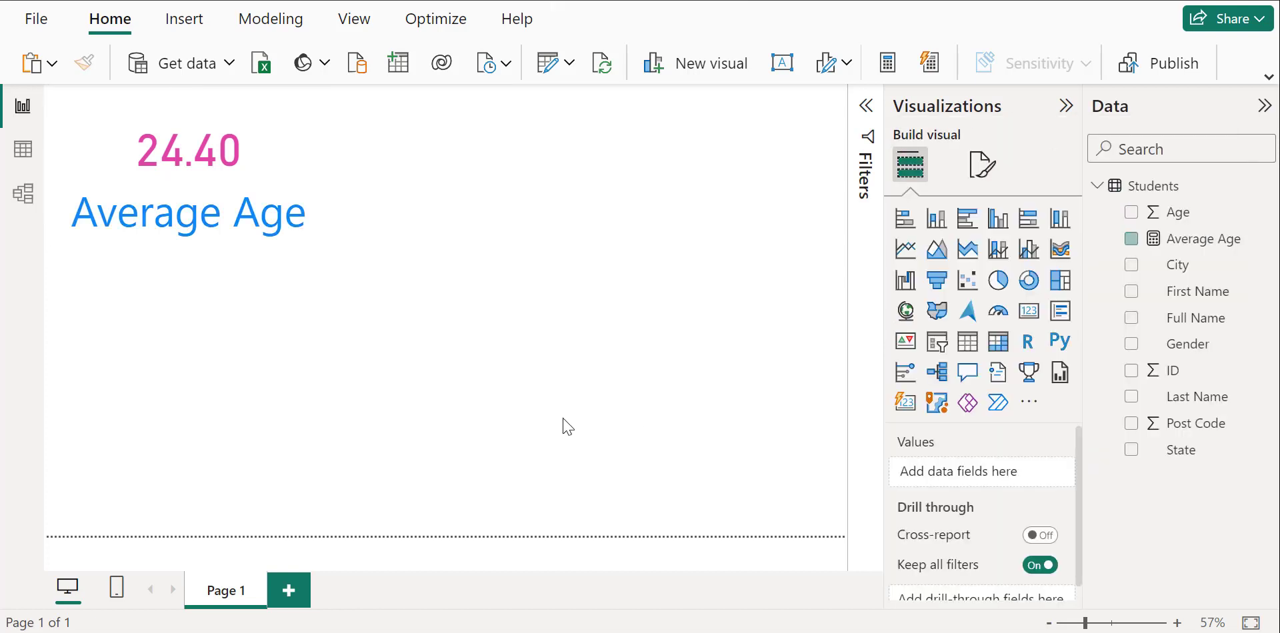
Give the Average Age card a light orange background and turn on its visual border.
left_click(308, 177)
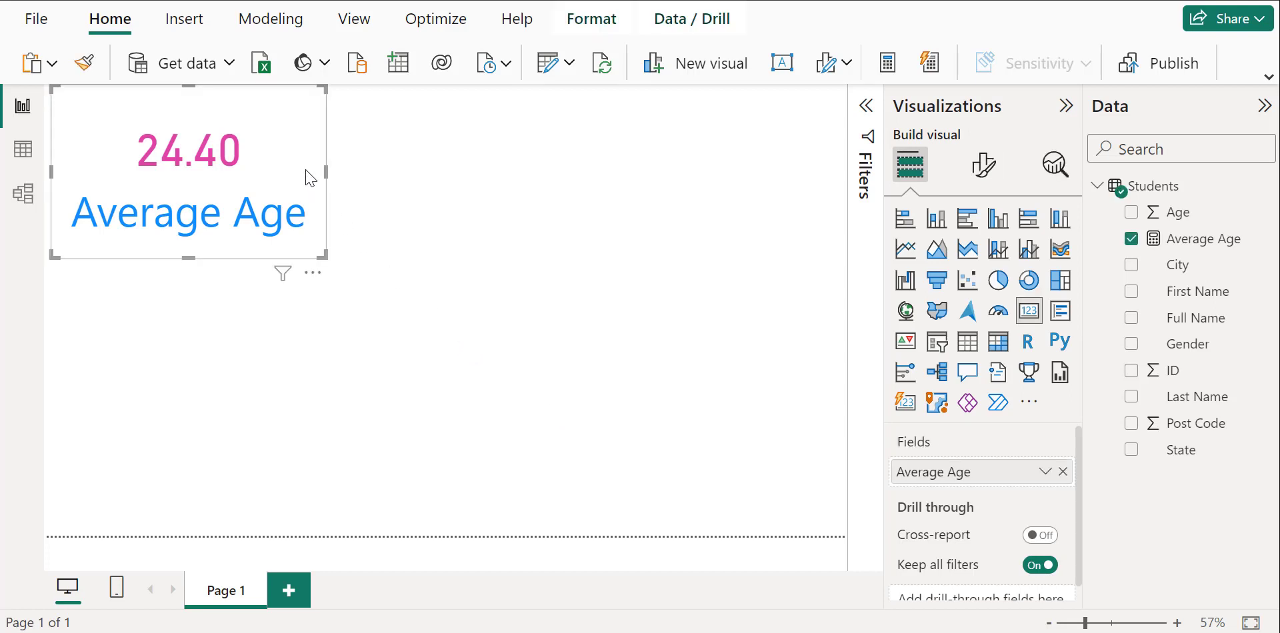
left_click(982, 165)
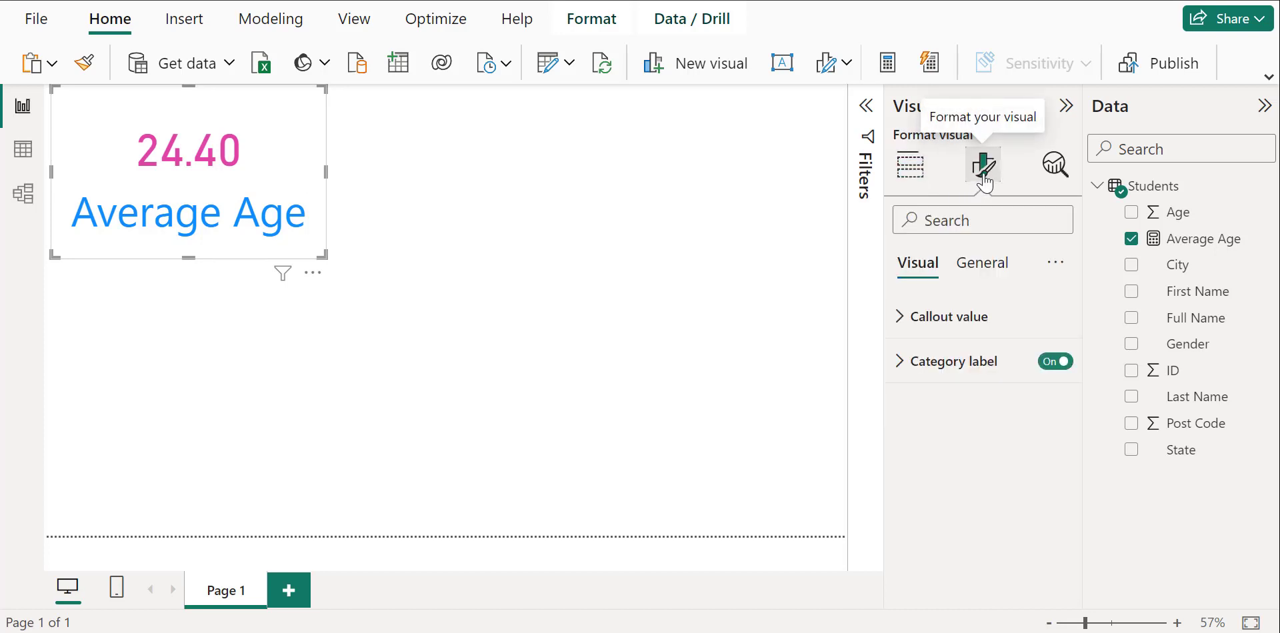
left_click(986, 268)
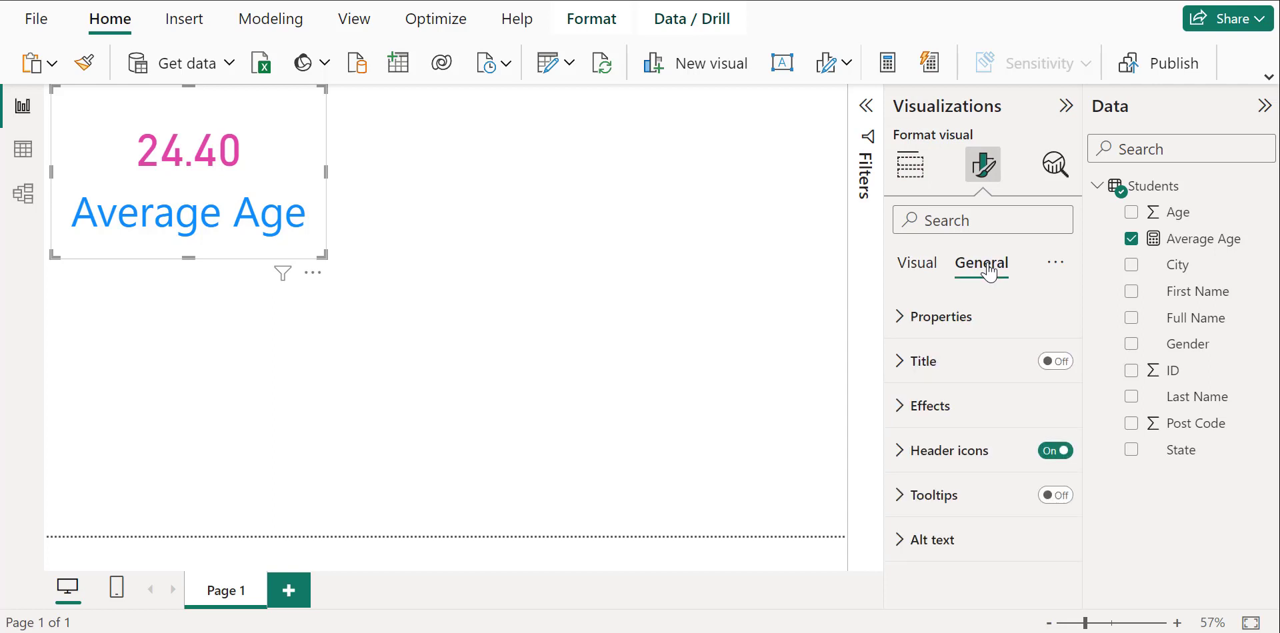
left_click(904, 419)
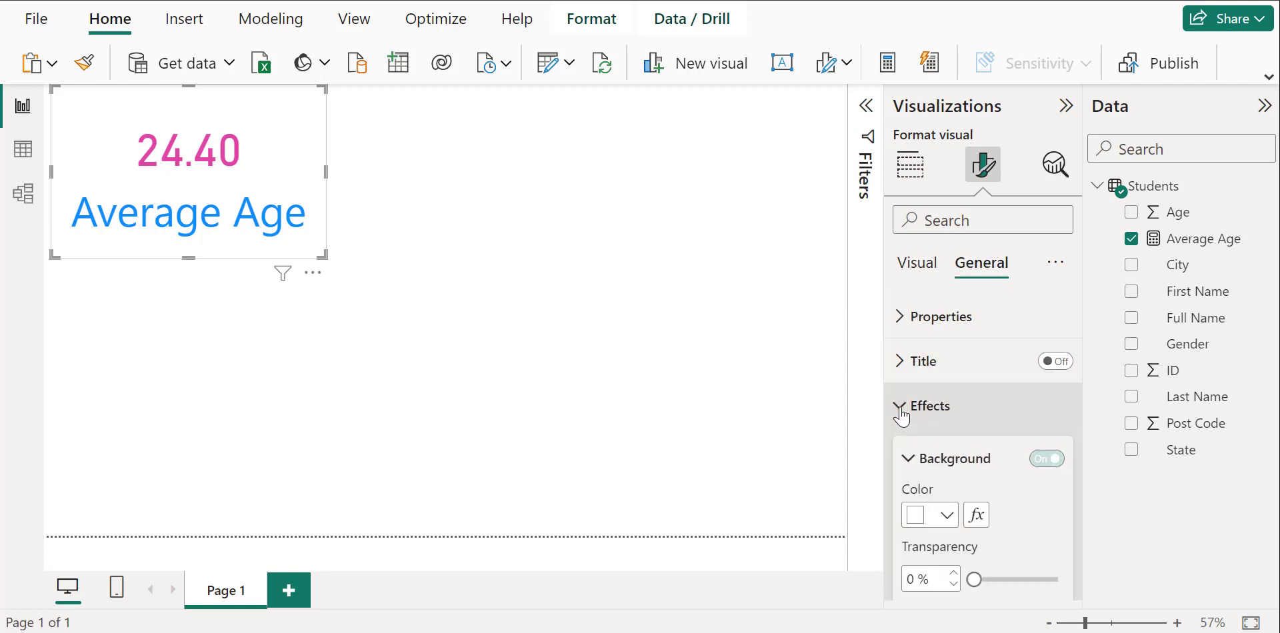
left_click(943, 516)
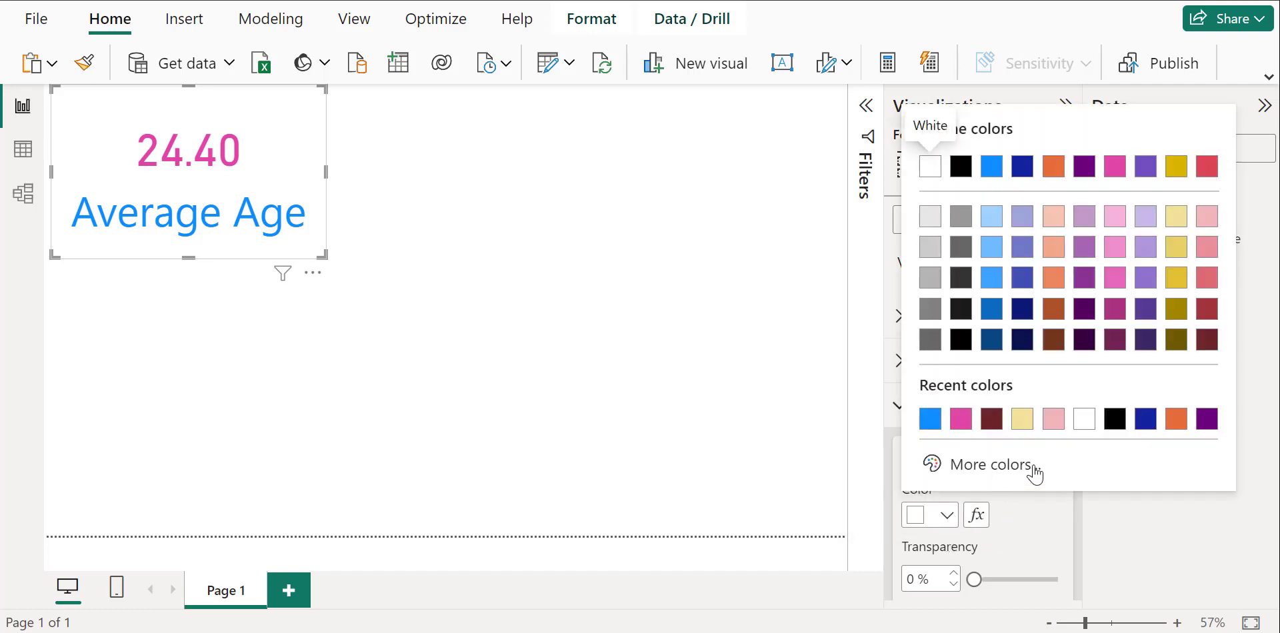
left_click(1054, 217)
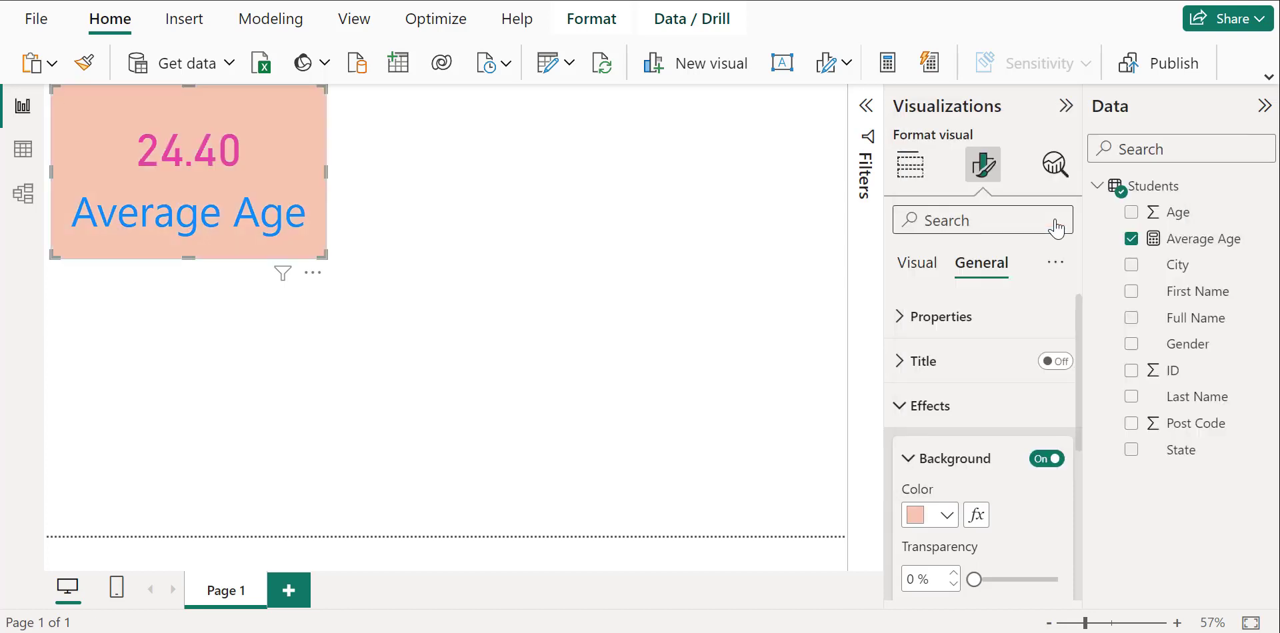
scroll(1043, 543, "down", 3)
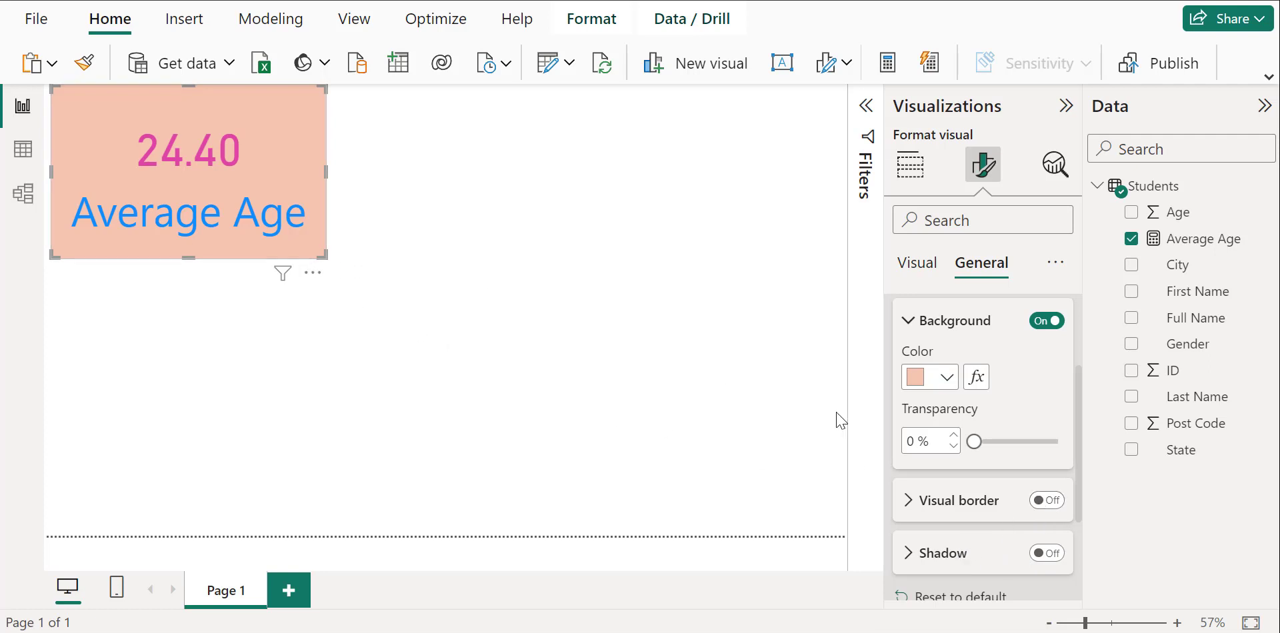
left_click(1054, 508)
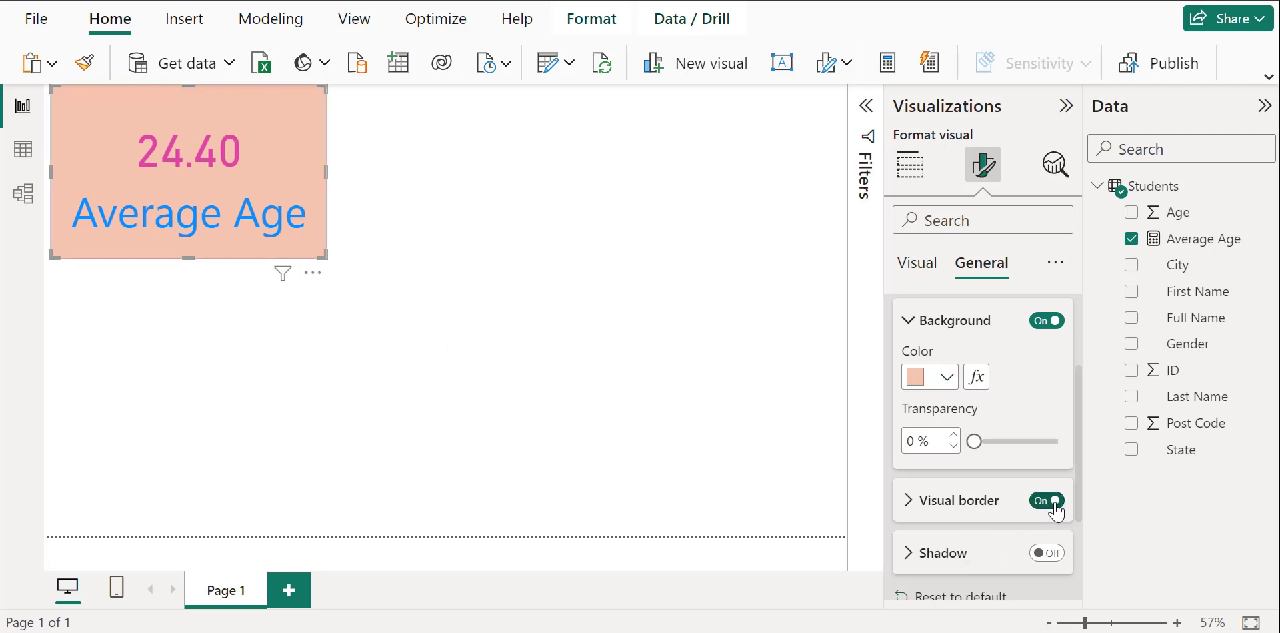
Increase the rounded corners of the Average Age card's visual border by a few pixels.
left_click(910, 505)
scroll(992, 566, "down", 2)
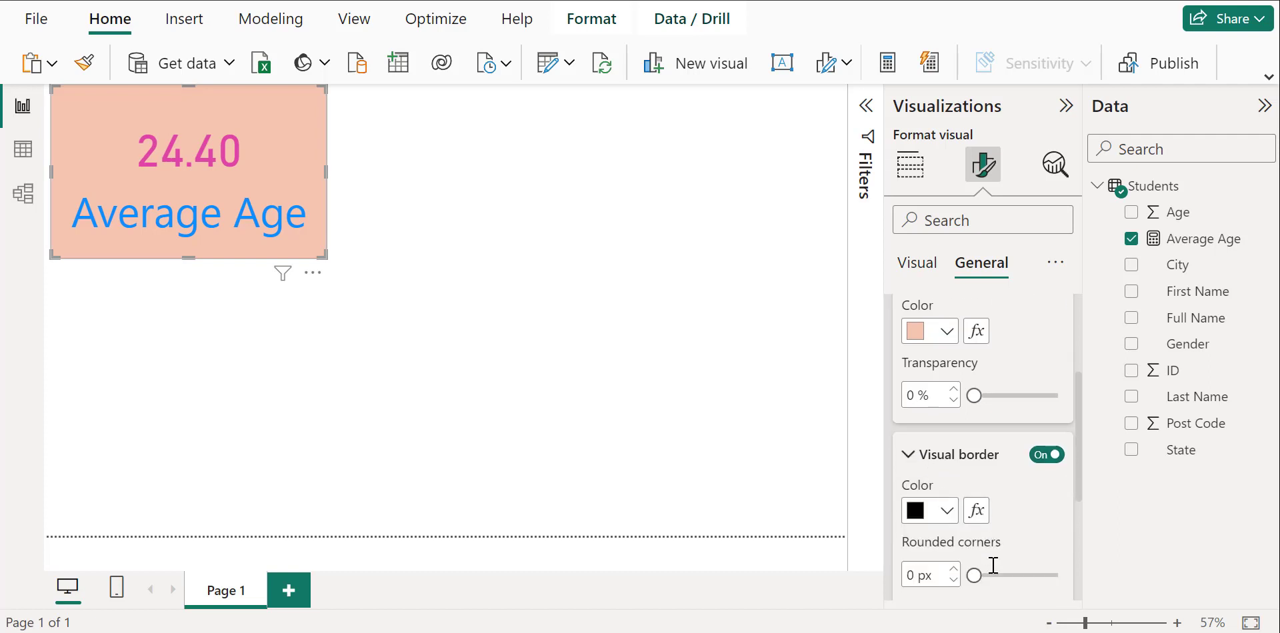
scroll(992, 565, "down", 1)
left_click(953, 524)
left_click(952, 524)
left_click(953, 524)
left_click(453, 374)
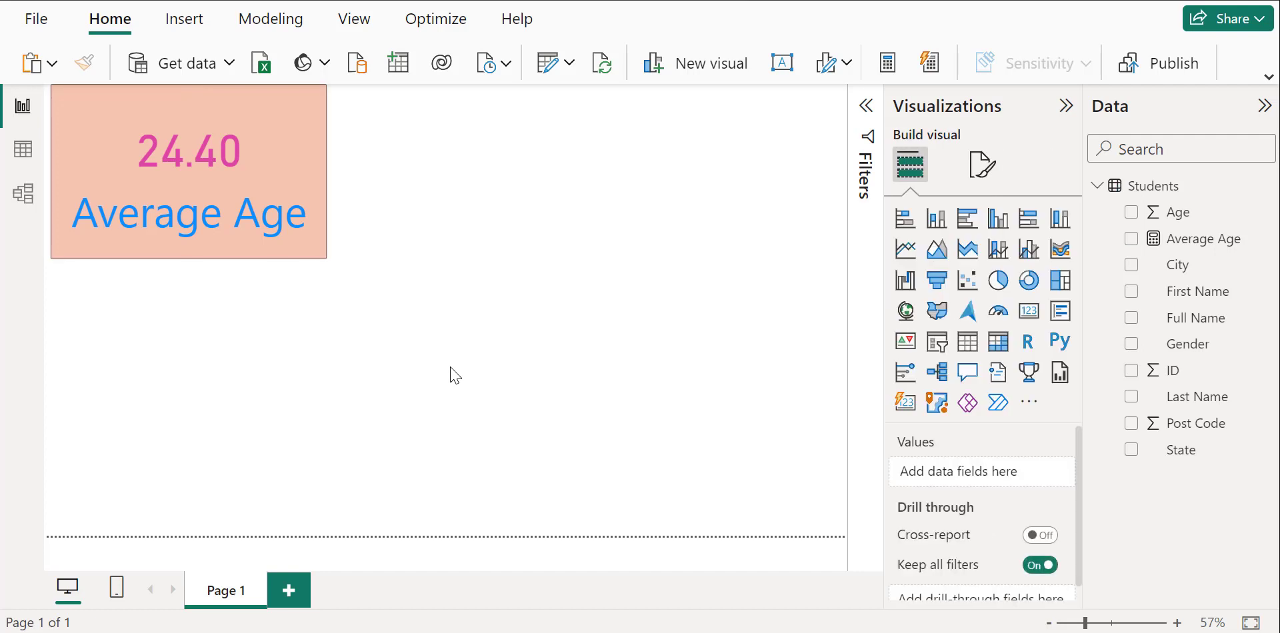
Move the Average Age card slightly away from the page's top-left corner and reduce its height to fit its content closely.
left_click_drag(285, 236, 323, 260)
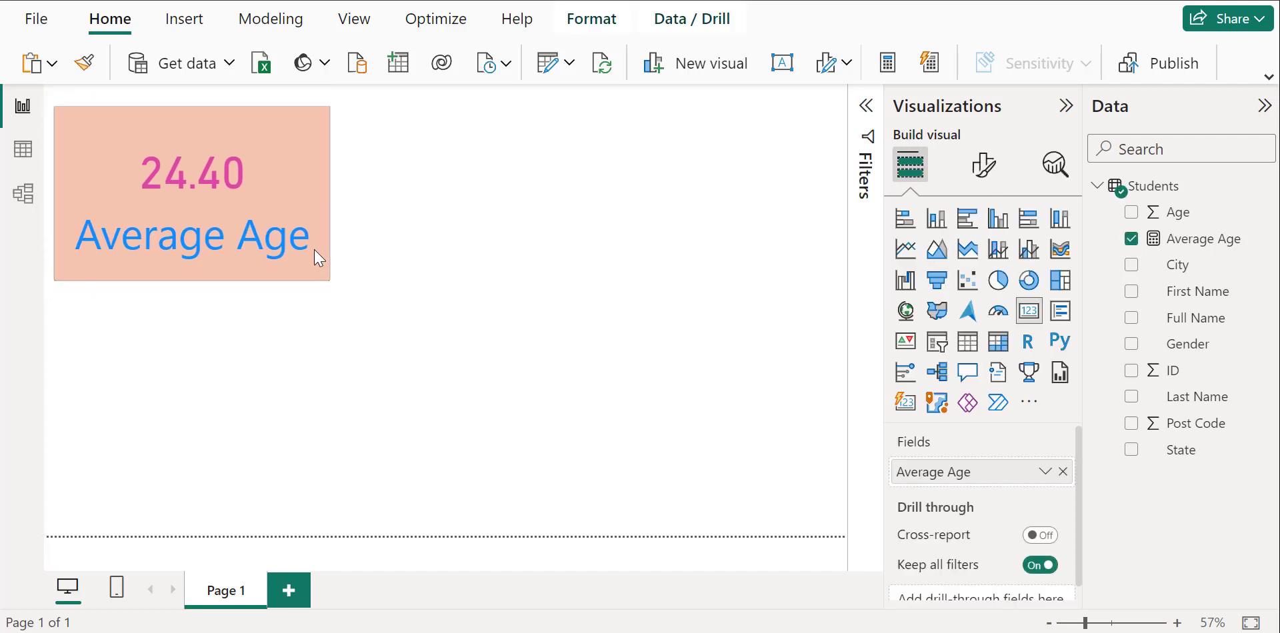
left_click(398, 275)
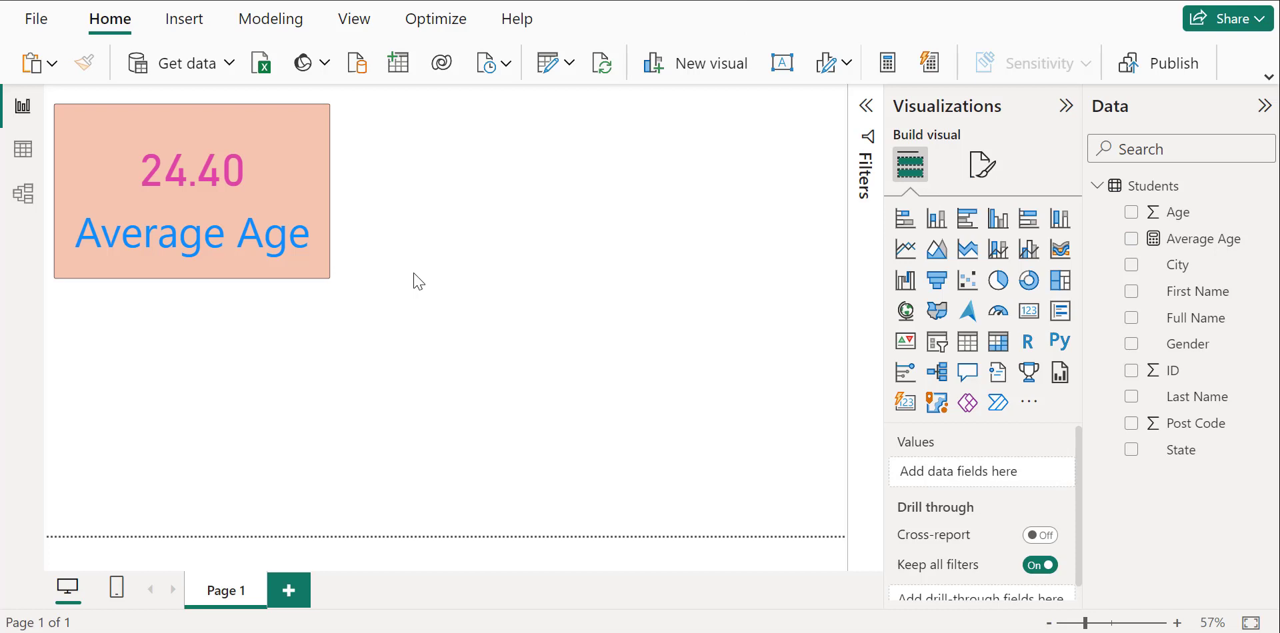
left_click(209, 276)
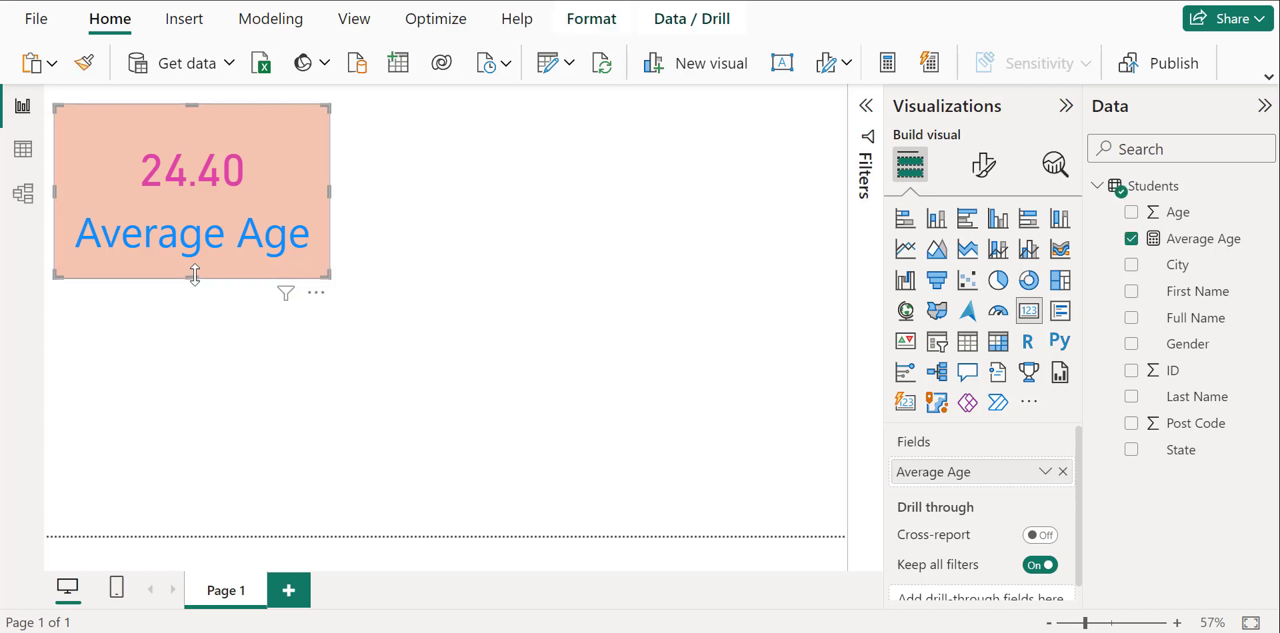
left_click_drag(195, 274, 203, 246)
left_click(422, 400)
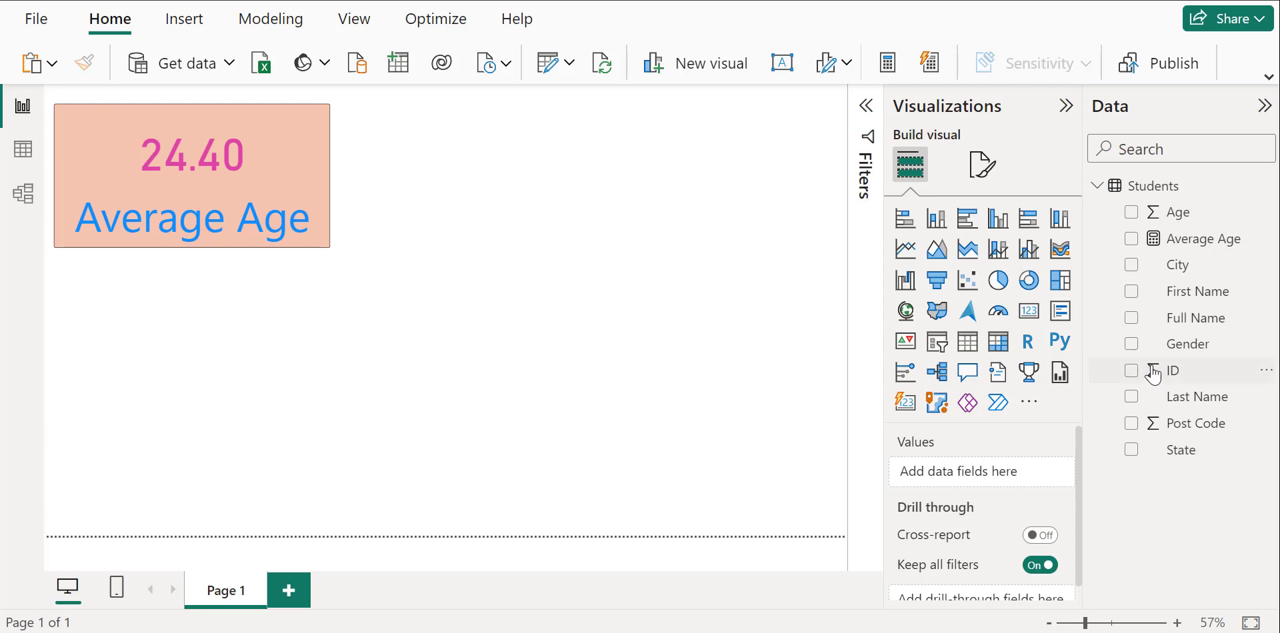
Start a new measure in the Students table and name it Total Number of Students.
left_click(1155, 190)
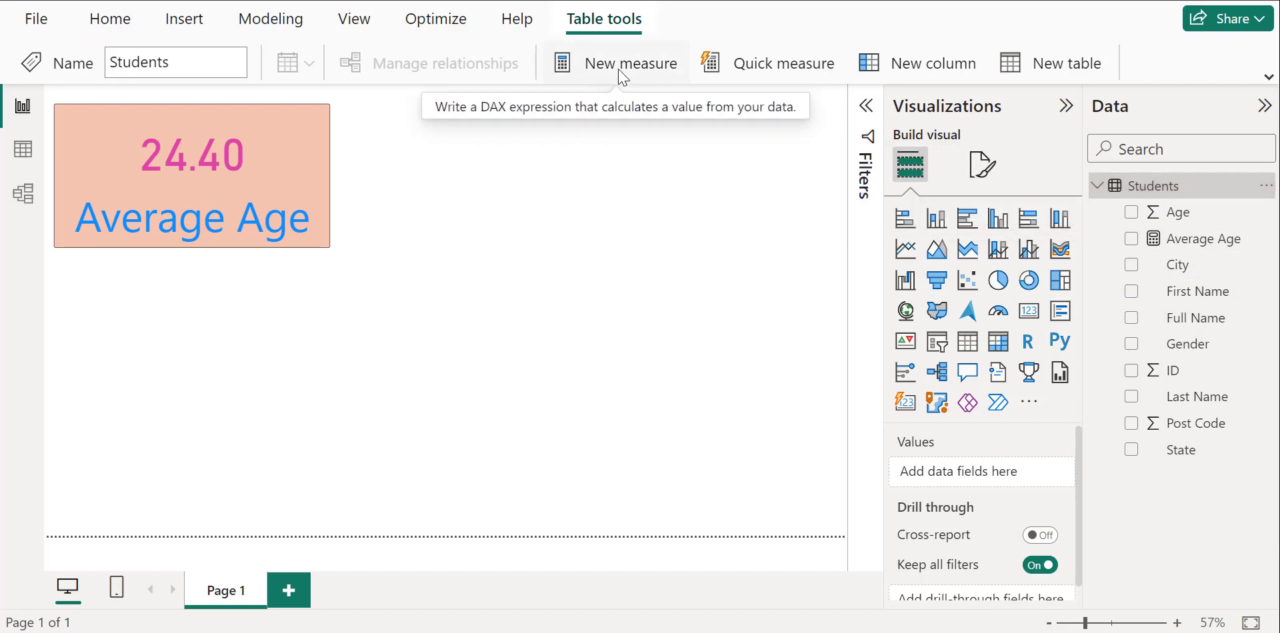
left_click(1265, 194)
left_click(1177, 182)
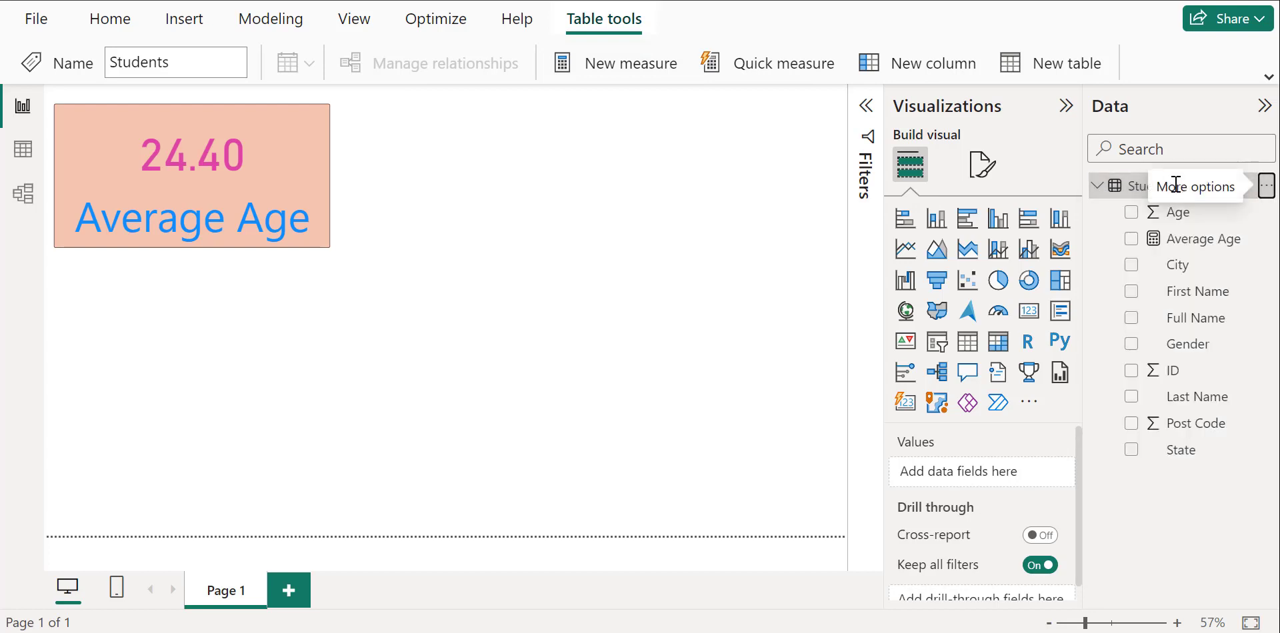
left_click(619, 74)
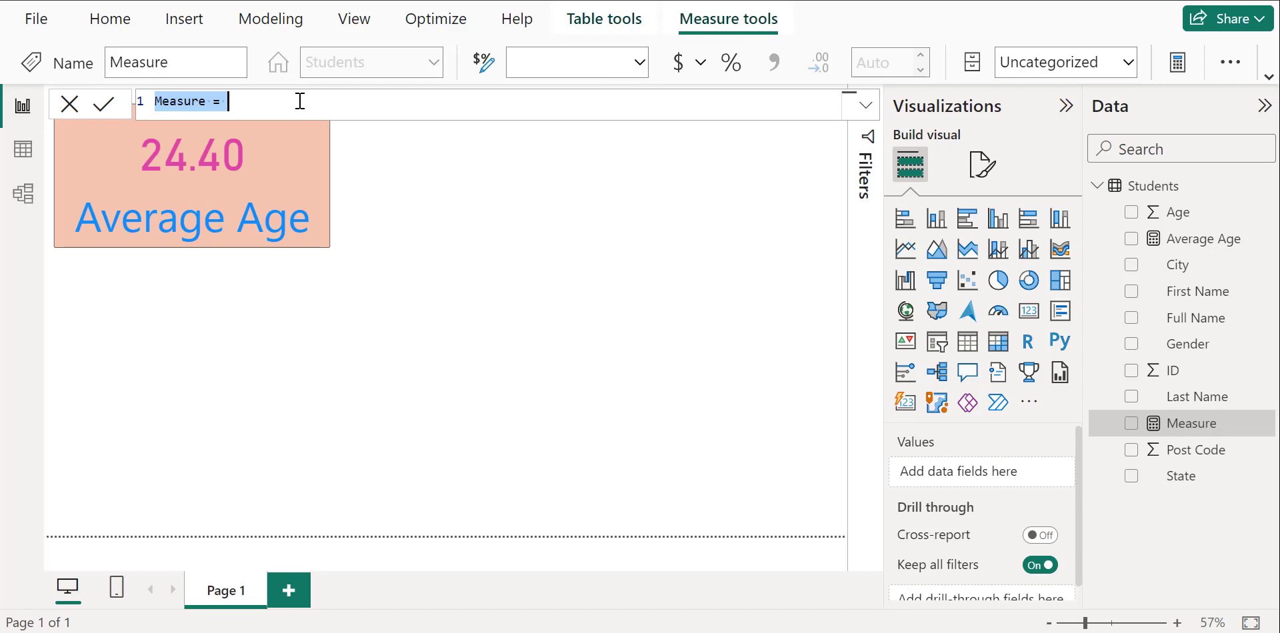
key("BackSpace")
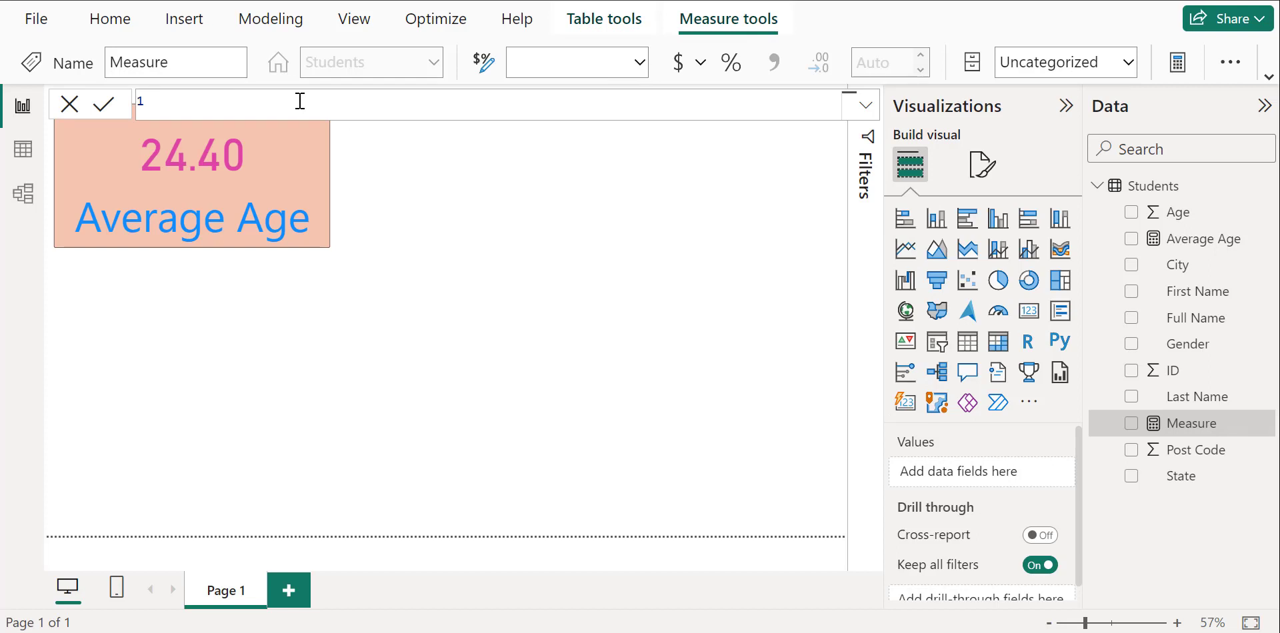
type("Total Number")
key("BackSpace")
key("BackSpace")
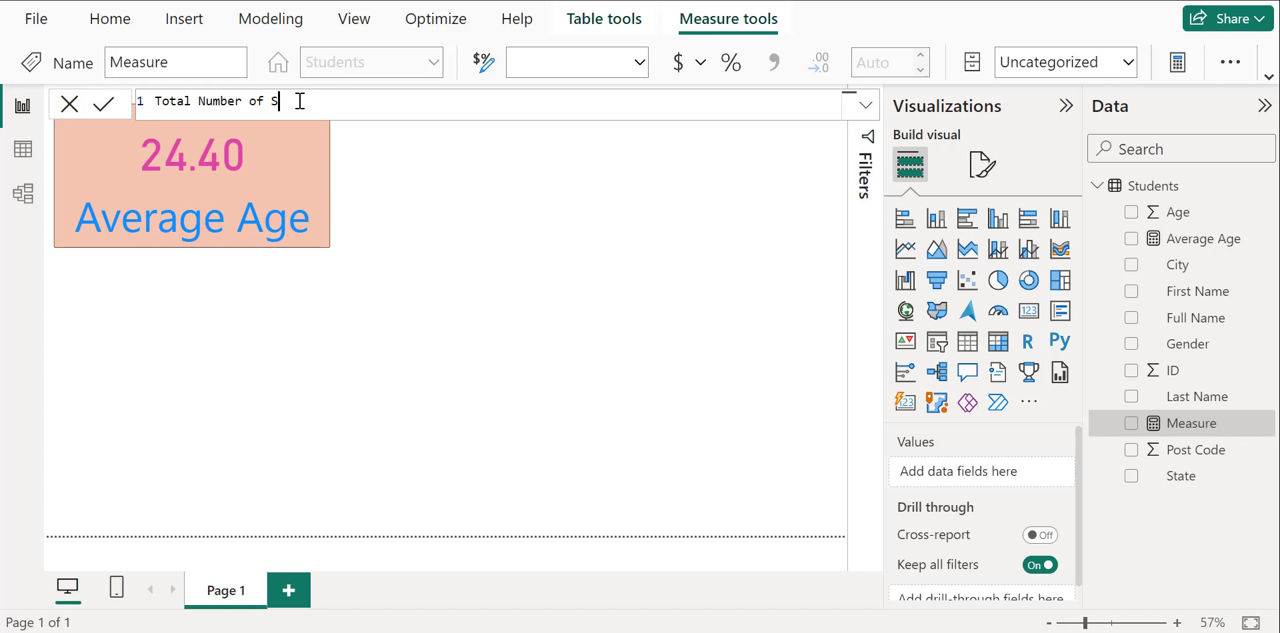
type("f Students")
Define the Total Number of Students measure as count(Students[ID]) and commit the formula.
type("= count")
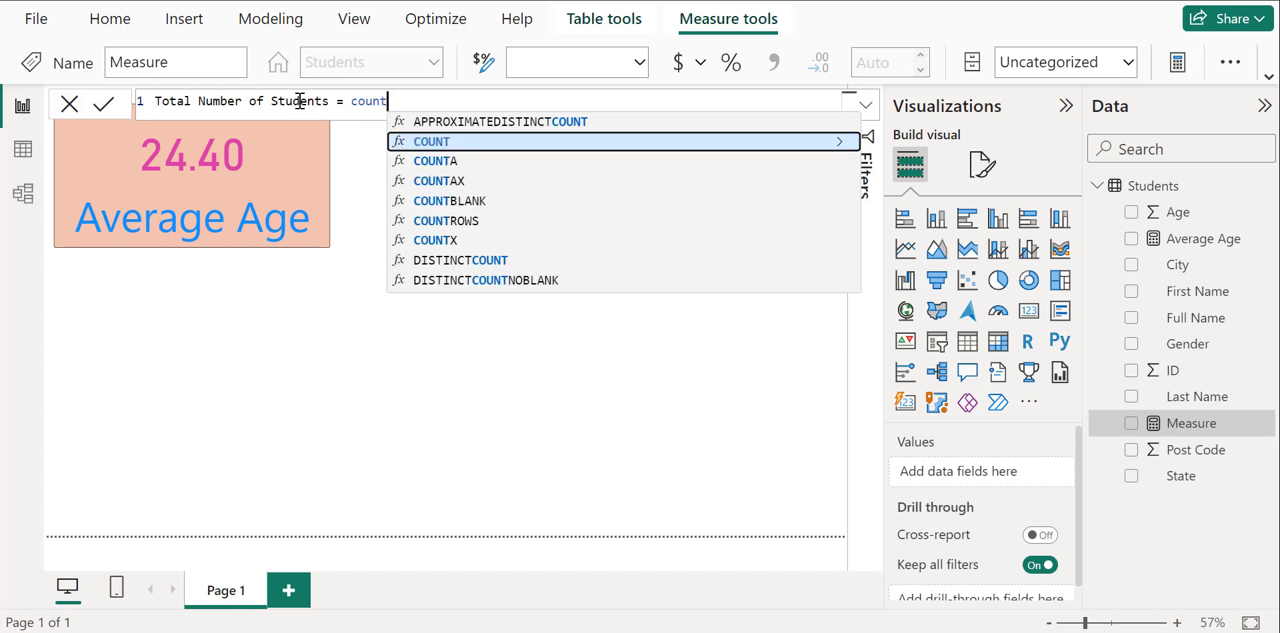
type("(")
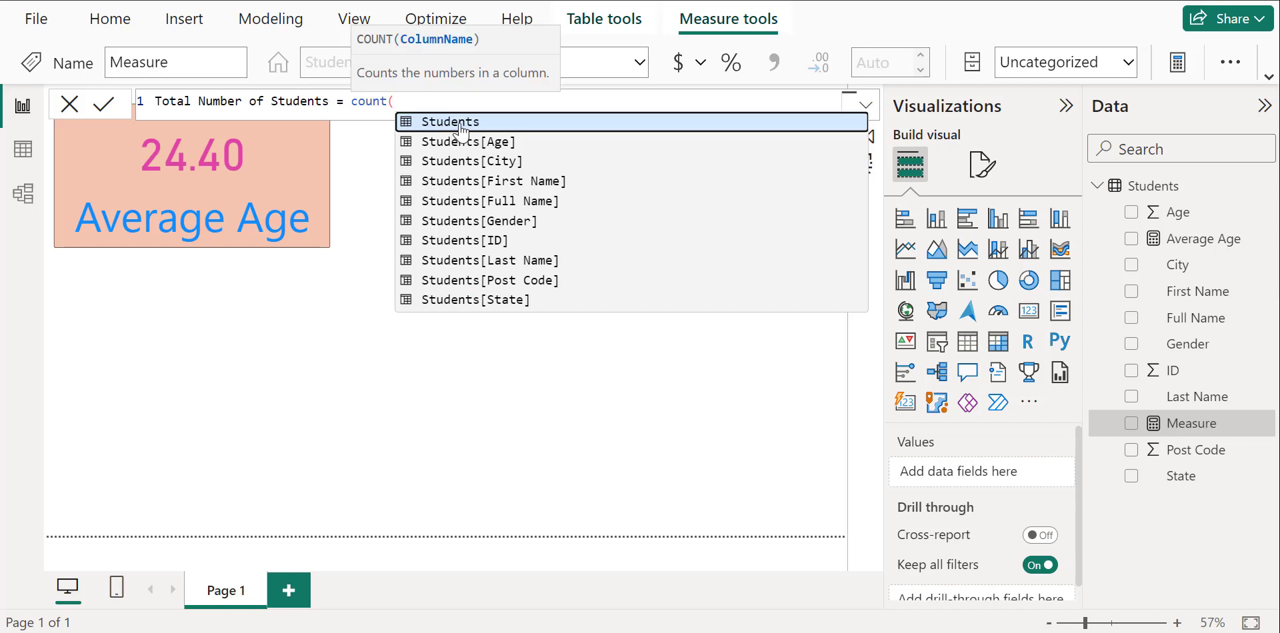
left_click(500, 241)
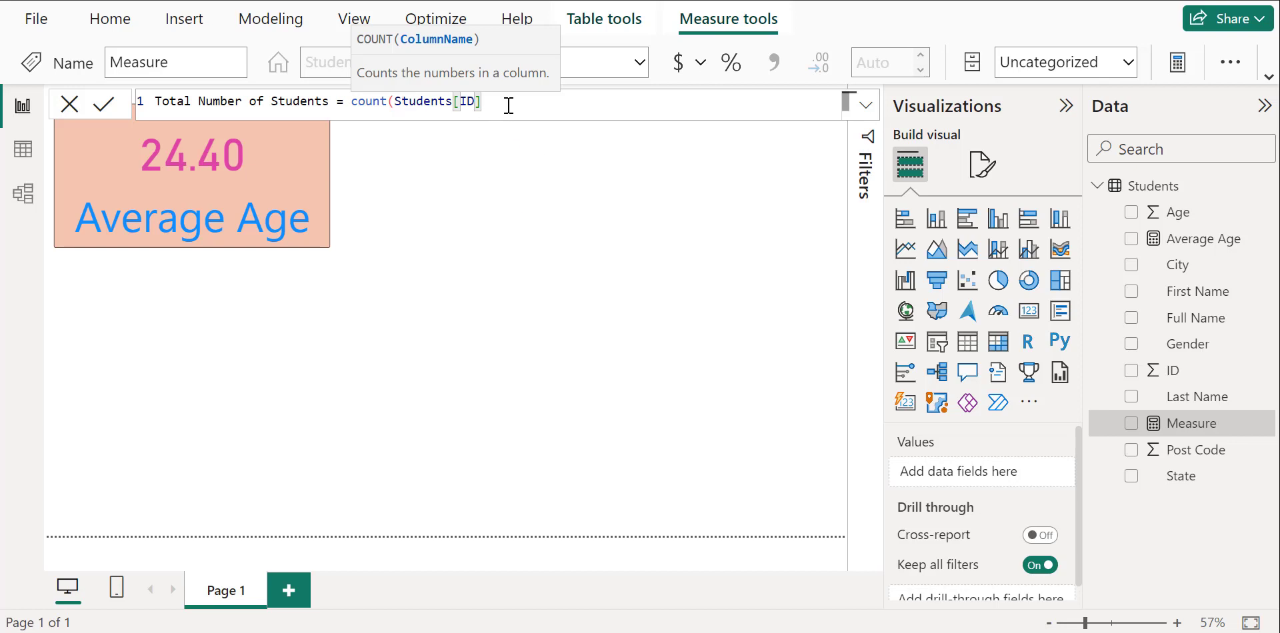
type(")")
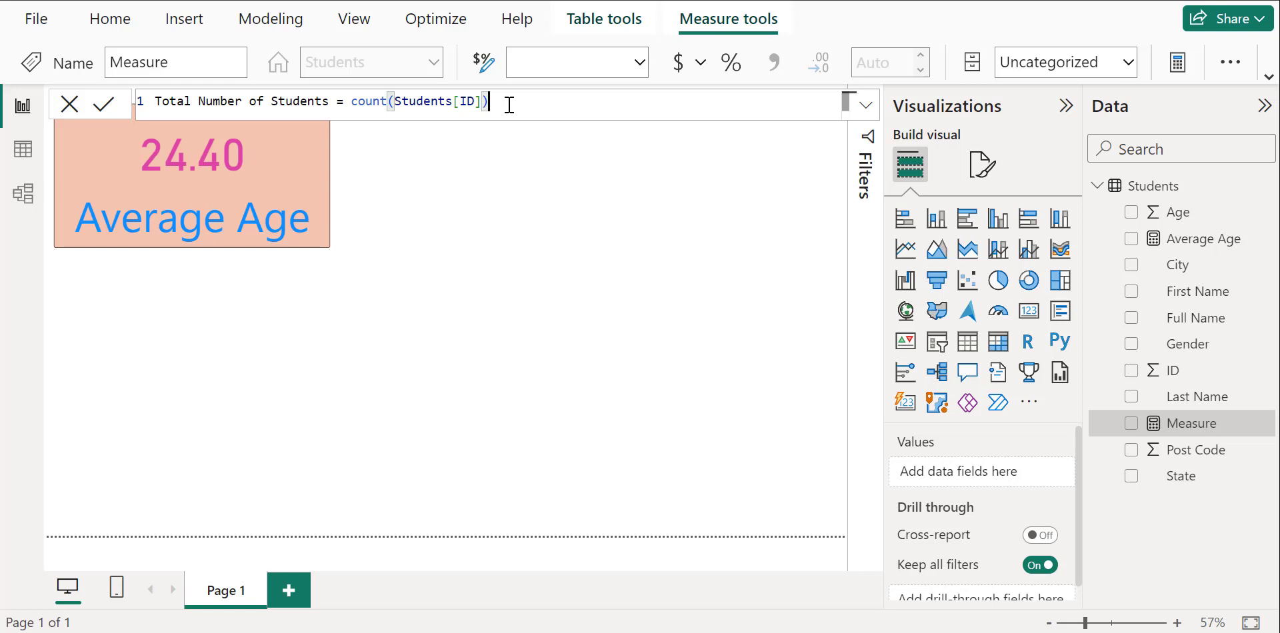
key("Return")
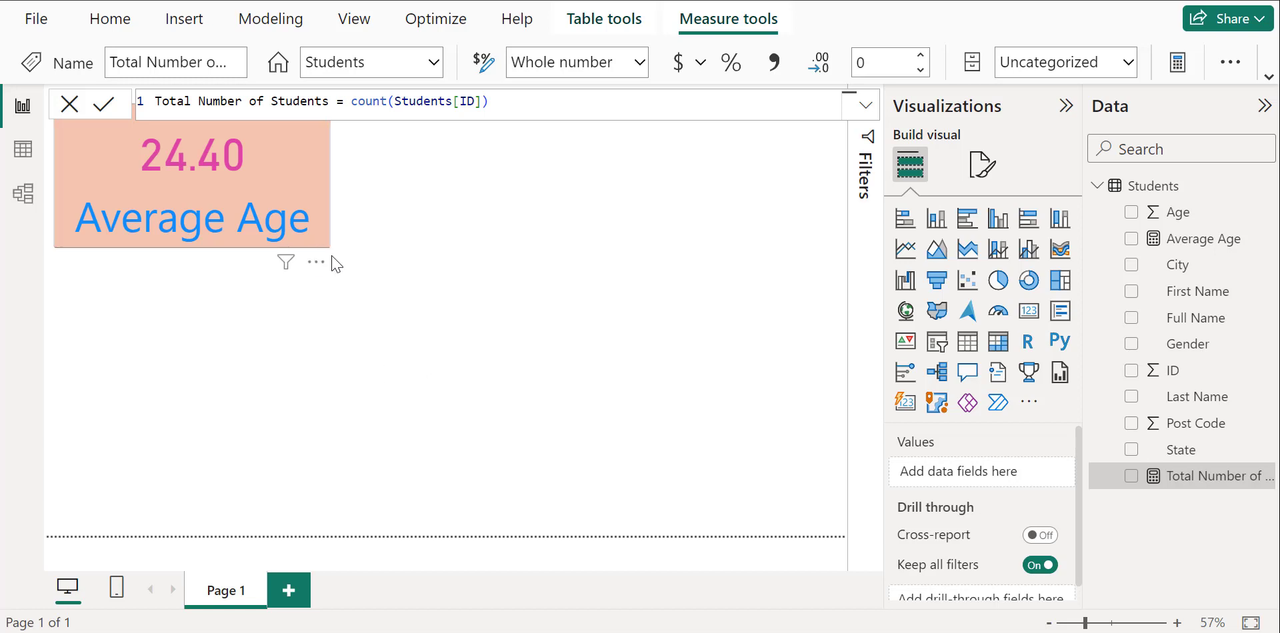
Duplicate the Average Age card and place the copy directly beside the original, aligned with its top edge.
left_click(332, 262)
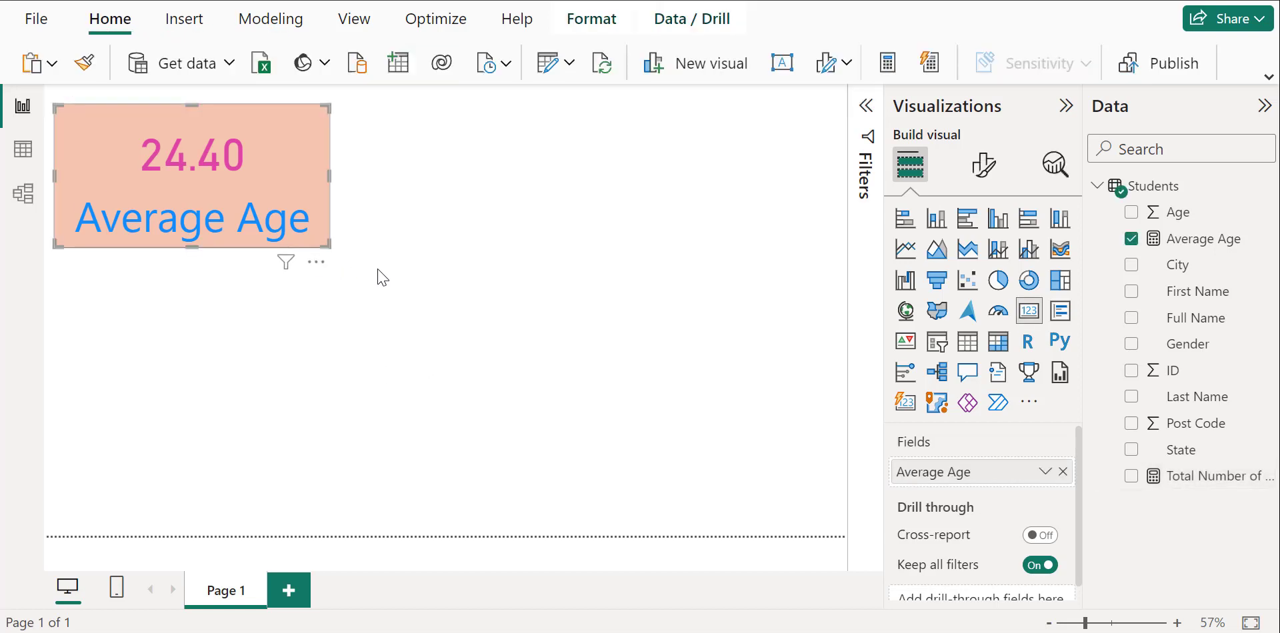
left_click(415, 280)
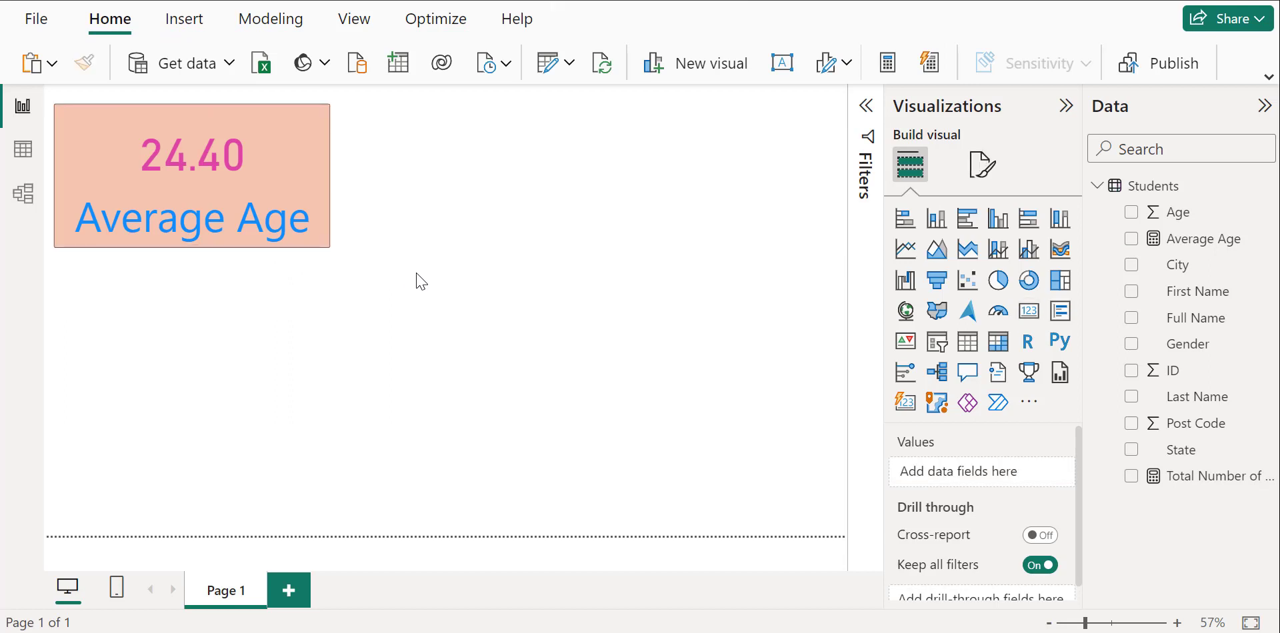
key("ctrl+v")
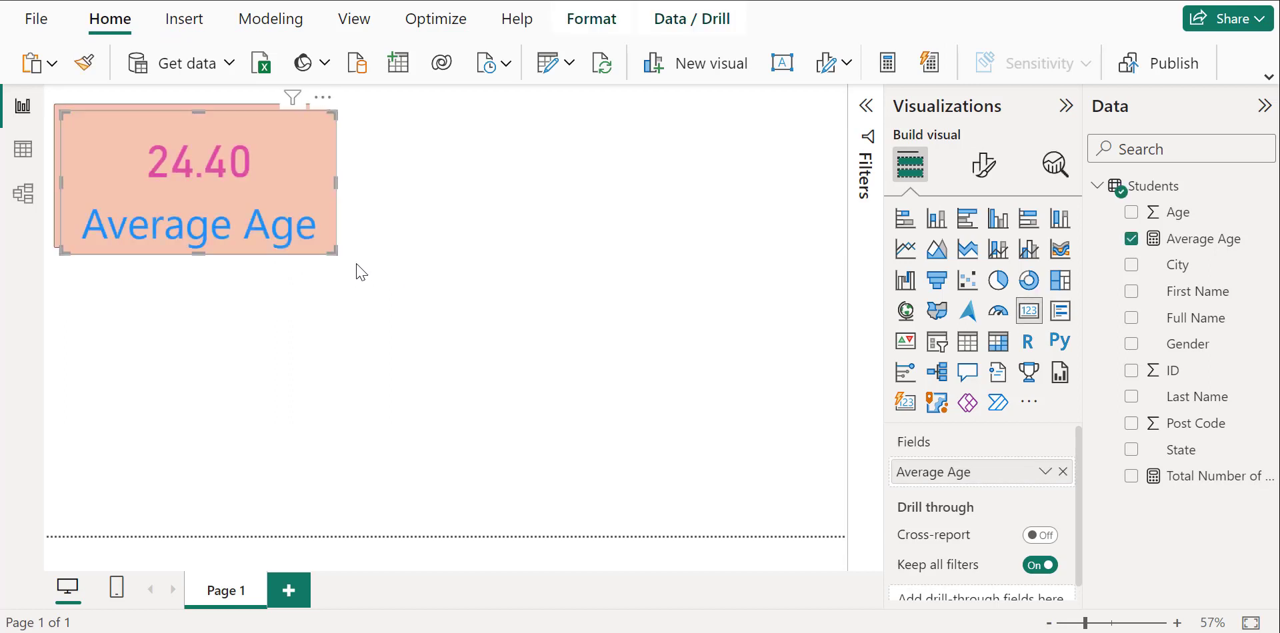
left_click_drag(312, 193, 583, 200)
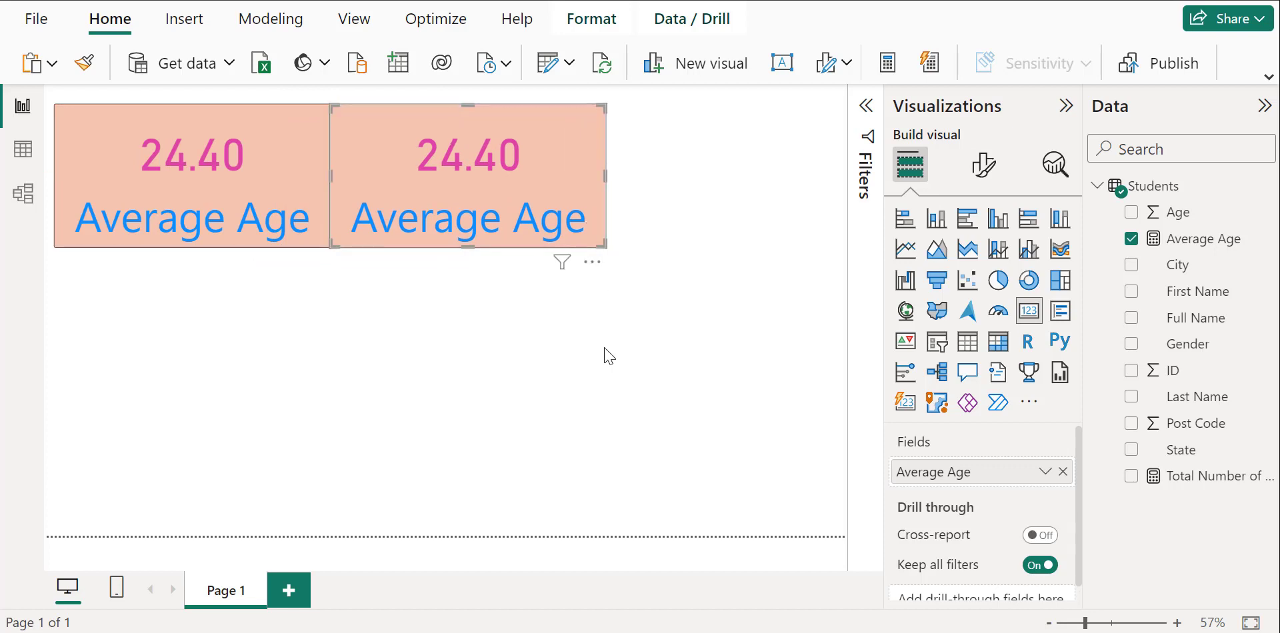
left_click(607, 366)
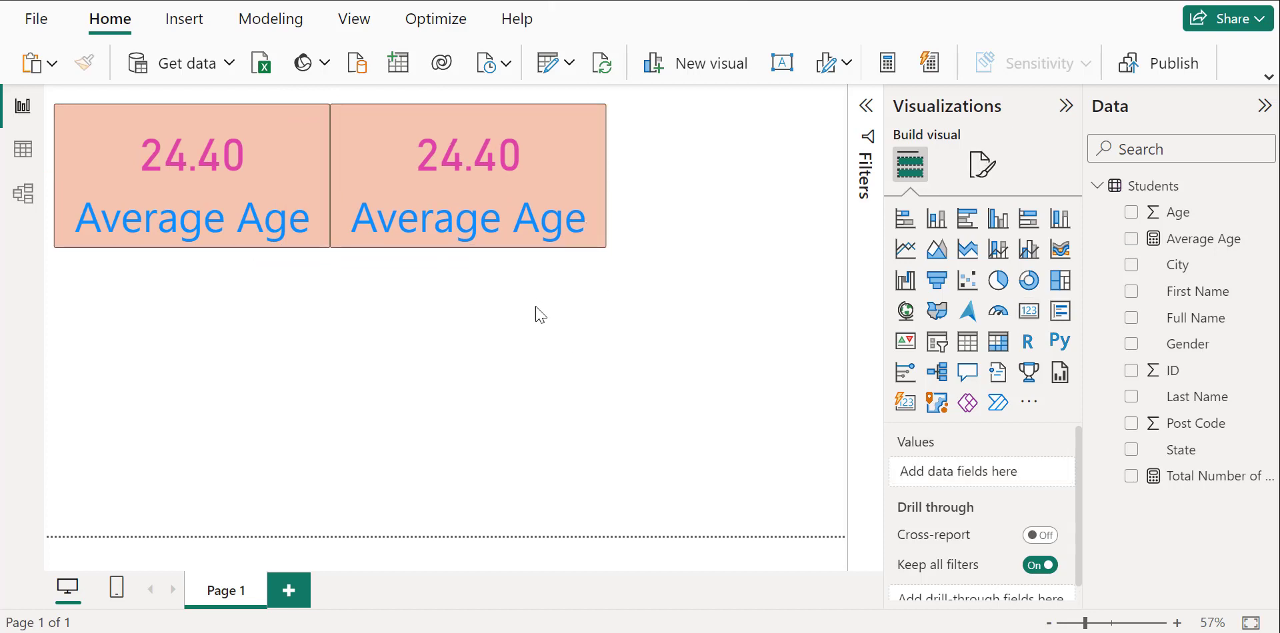
Replace the Average Age field in the copied card with the Total Number of Students measure.
left_click(600, 174)
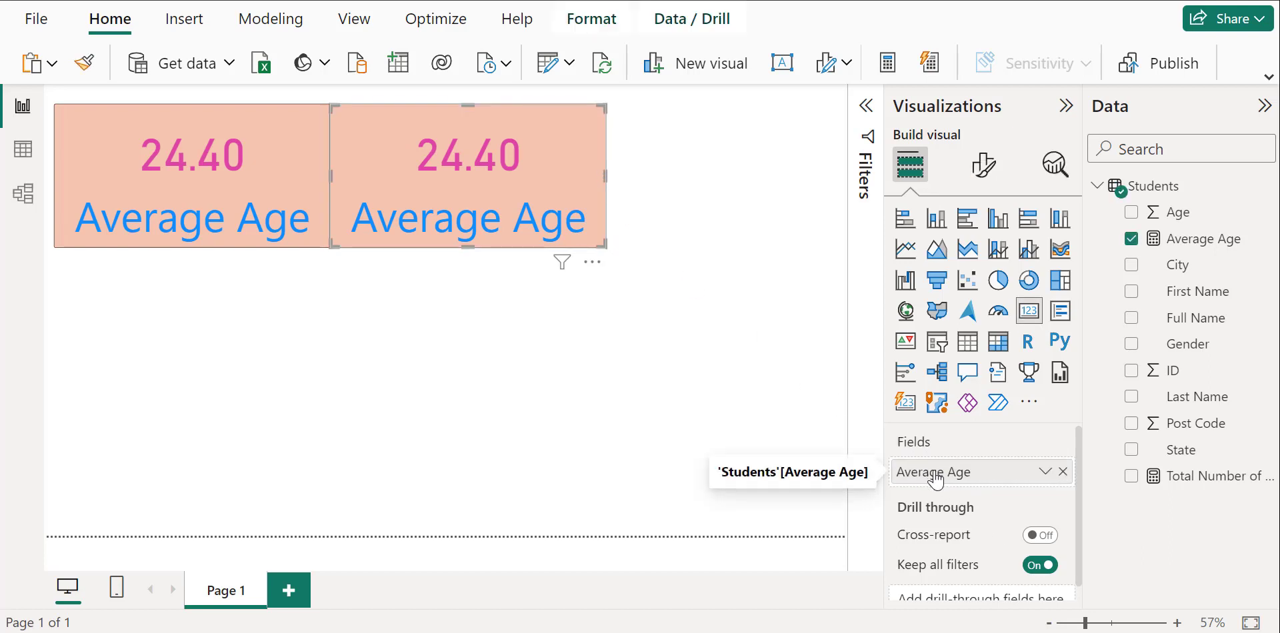
left_click(1062, 473)
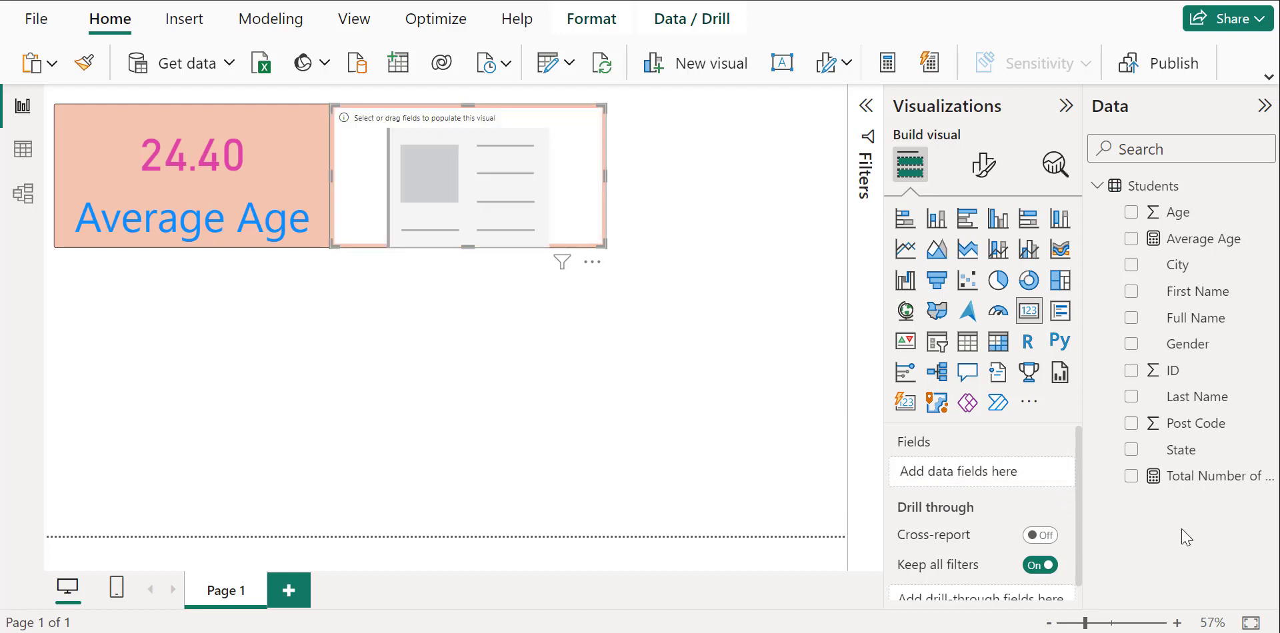
left_click_drag(1191, 480, 993, 490)
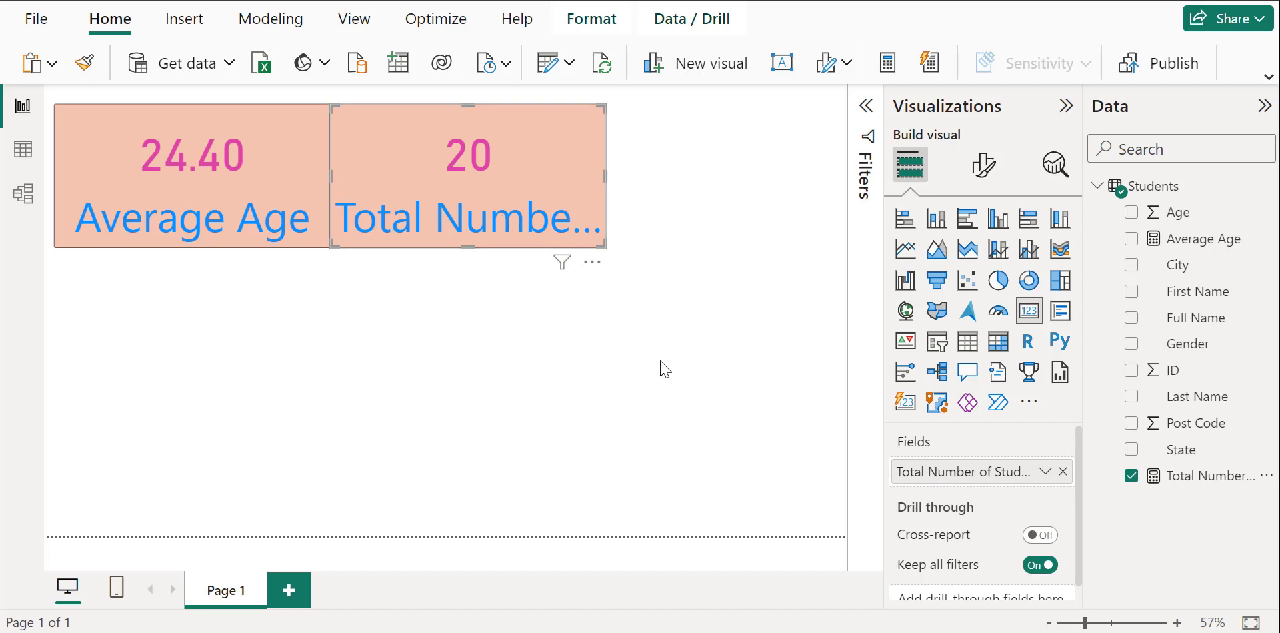
Widen the Total Number of Students card to fit its full label and leave a small gap beside the Average Age card.
left_click_drag(661, 181, 833, 194)
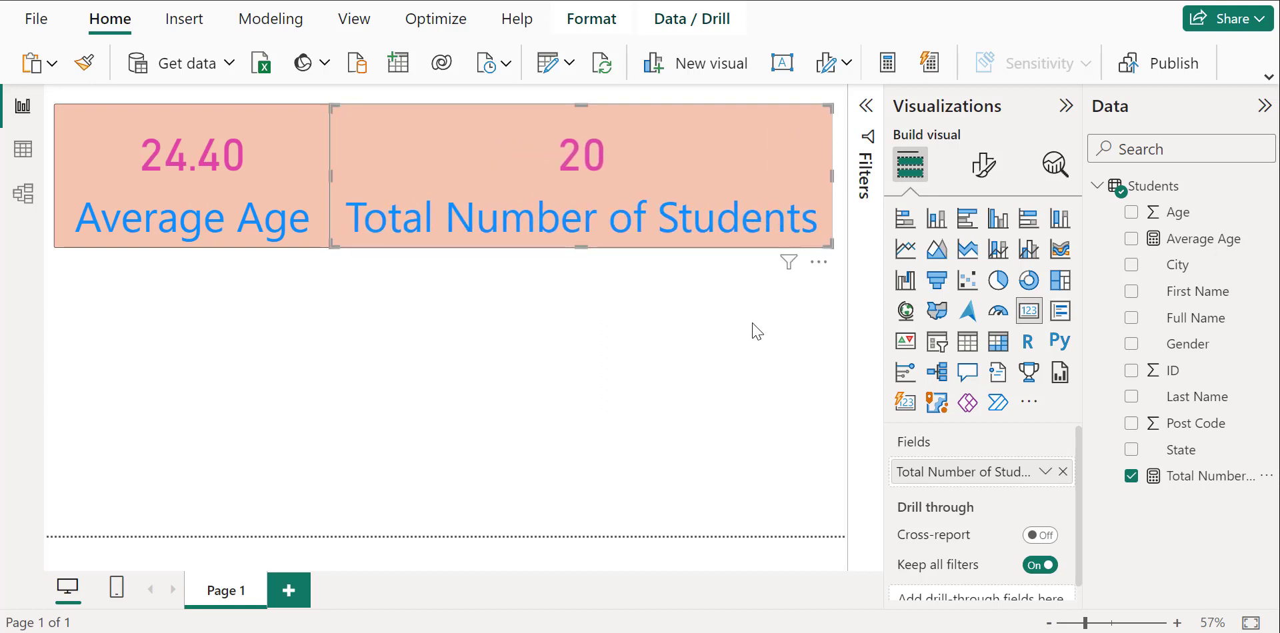
left_click_drag(685, 186, 694, 189)
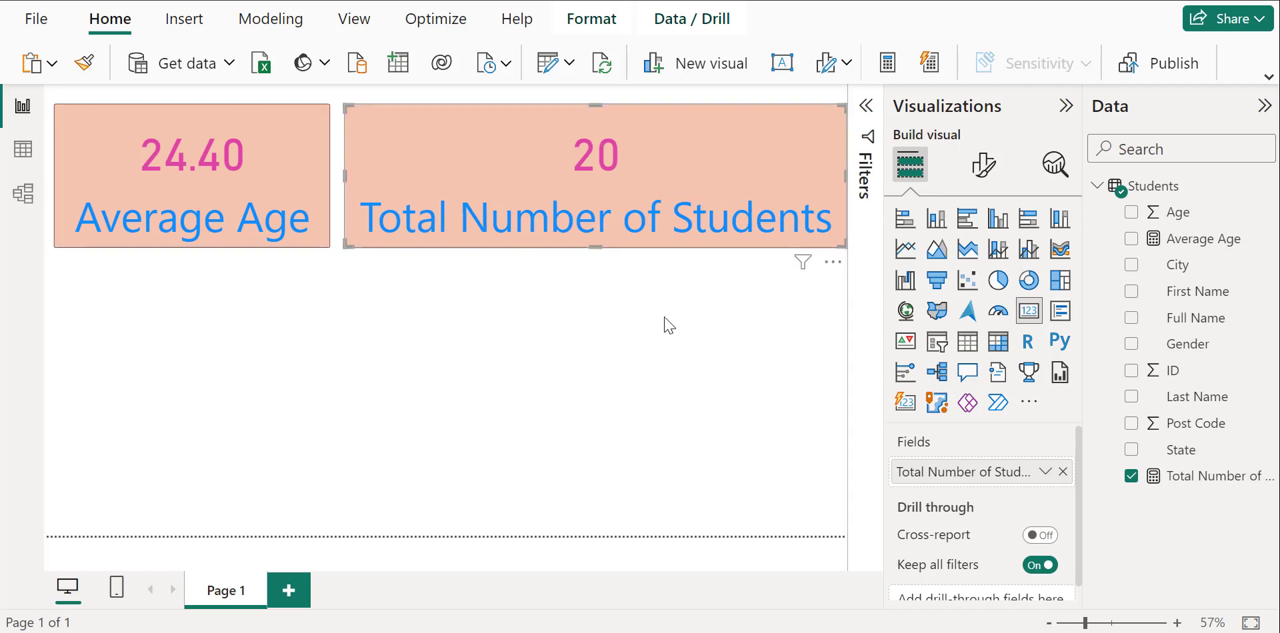
left_click(665, 323)
Try a light periwinkle background on the Total Number of Students card and replace it with dark orange (#AD5129).
left_click(711, 178)
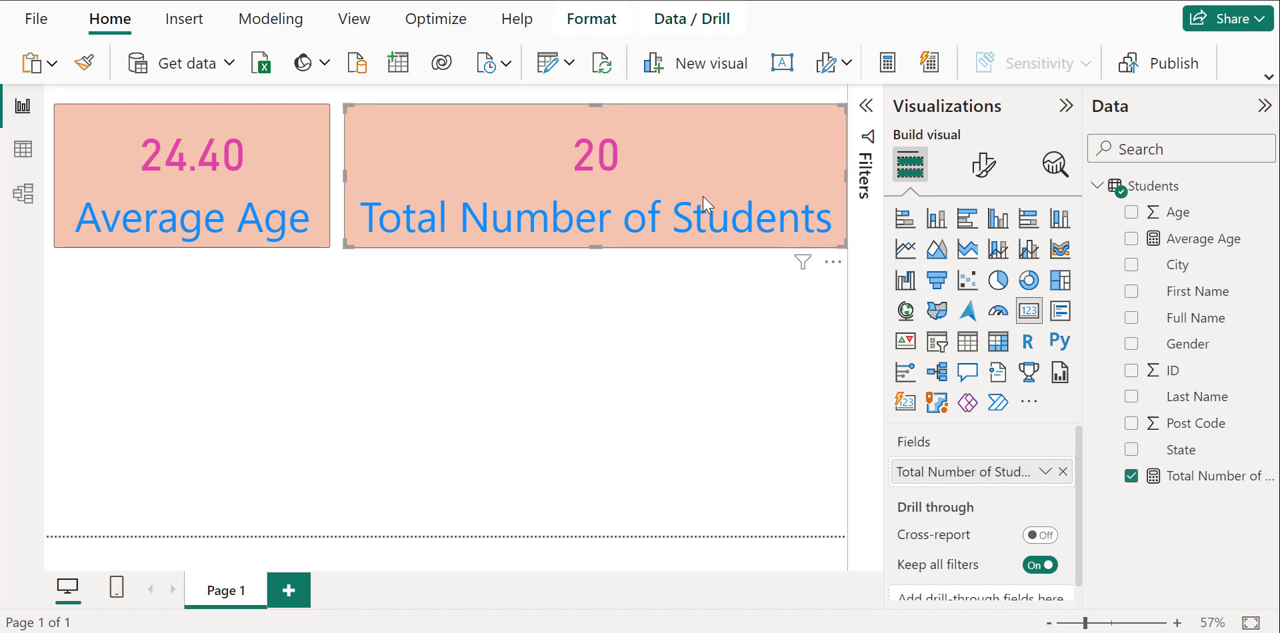
left_click(984, 166)
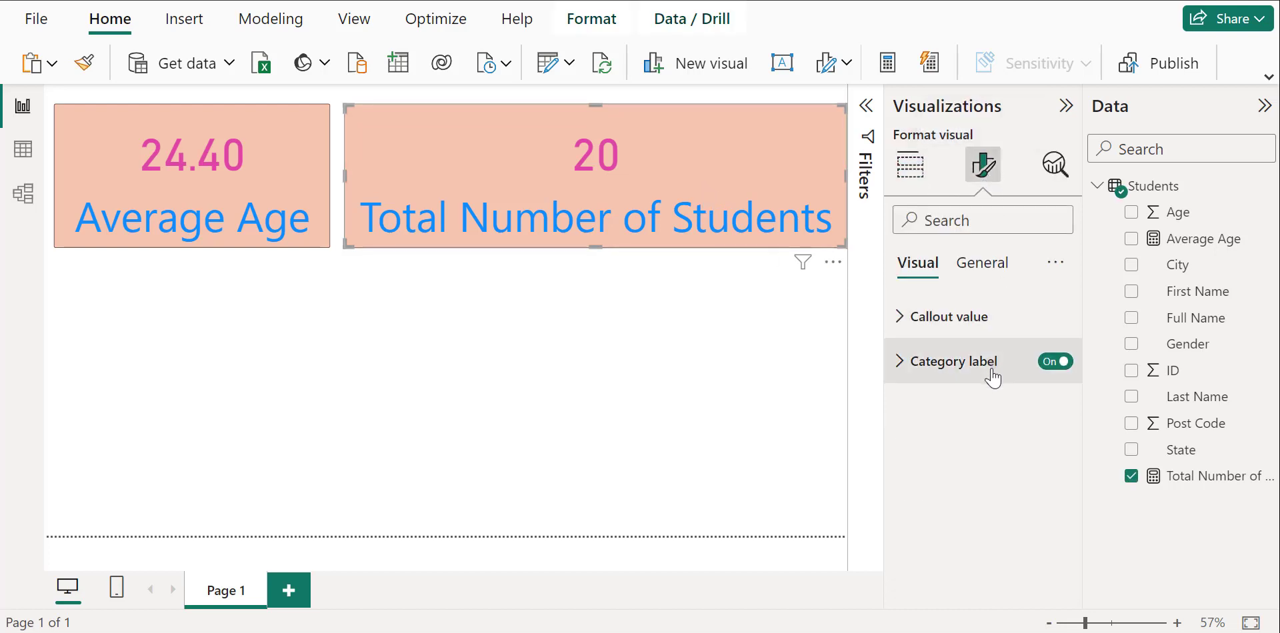
left_click(998, 267)
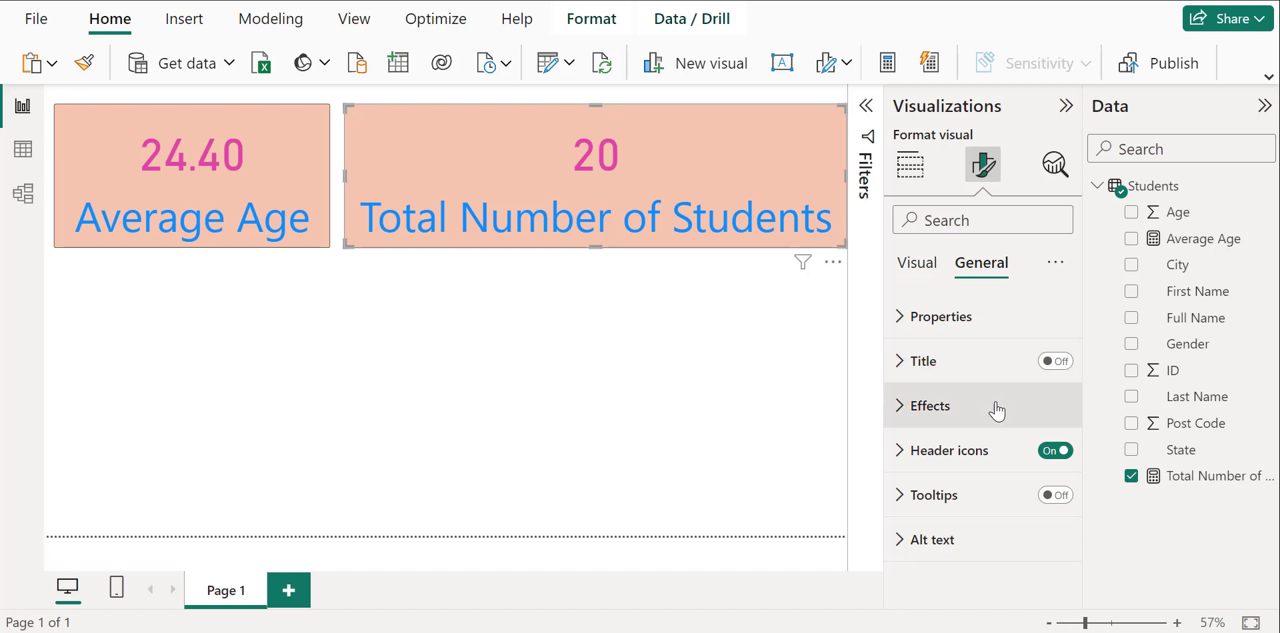
left_click(902, 408)
left_click(946, 515)
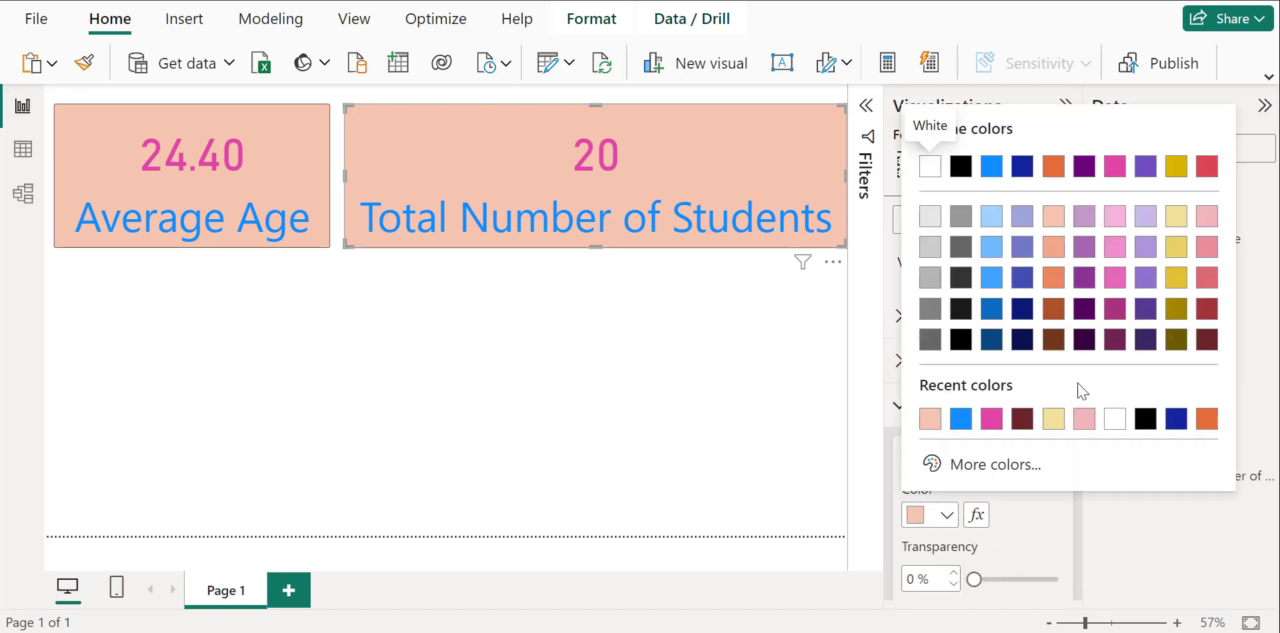
left_click(1022, 218)
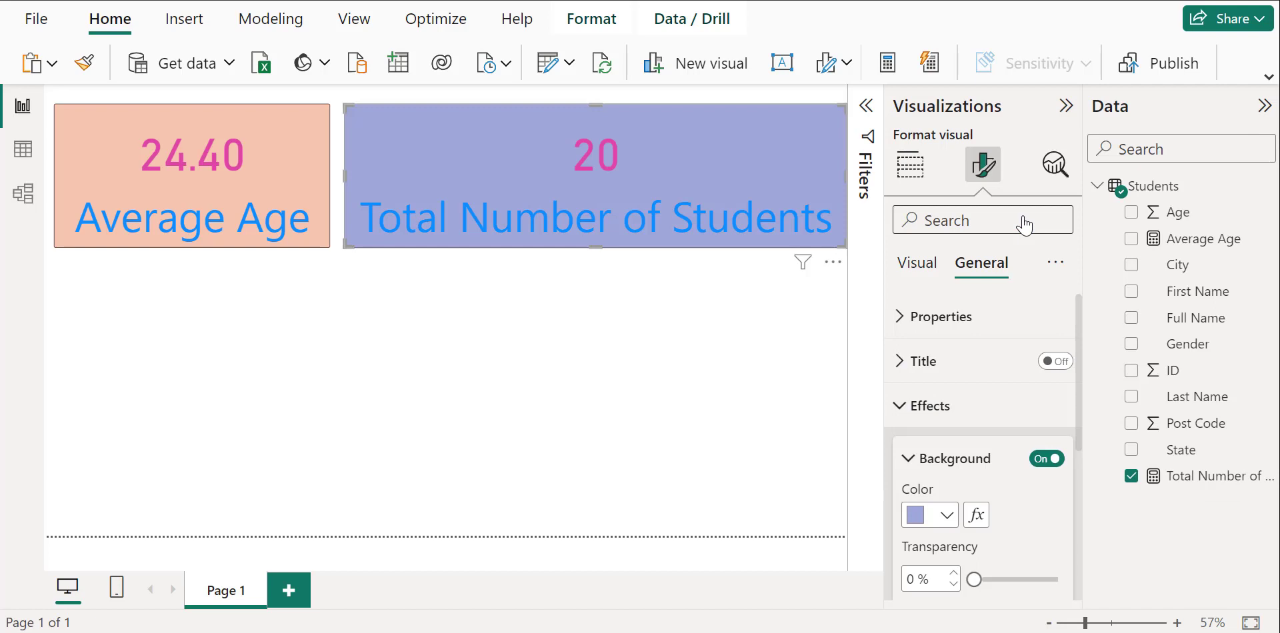
left_click(954, 515)
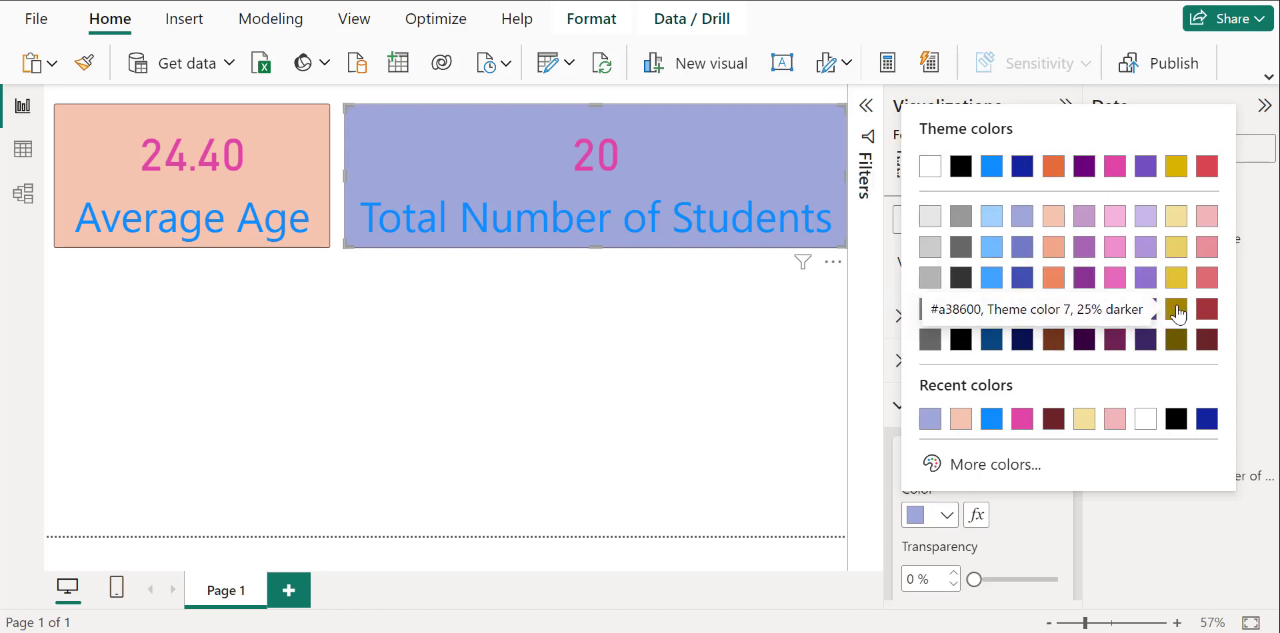
left_click(1054, 310)
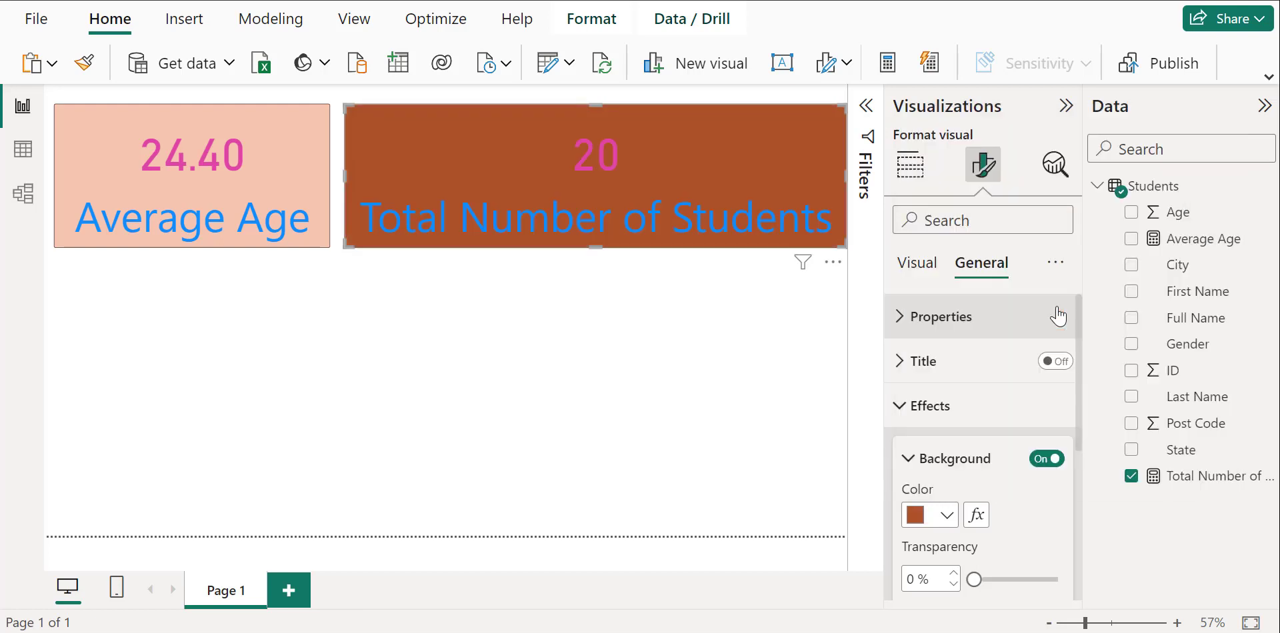
Set the Total Number of Students card's background to the custom light green #70EE62.
left_click(955, 521)
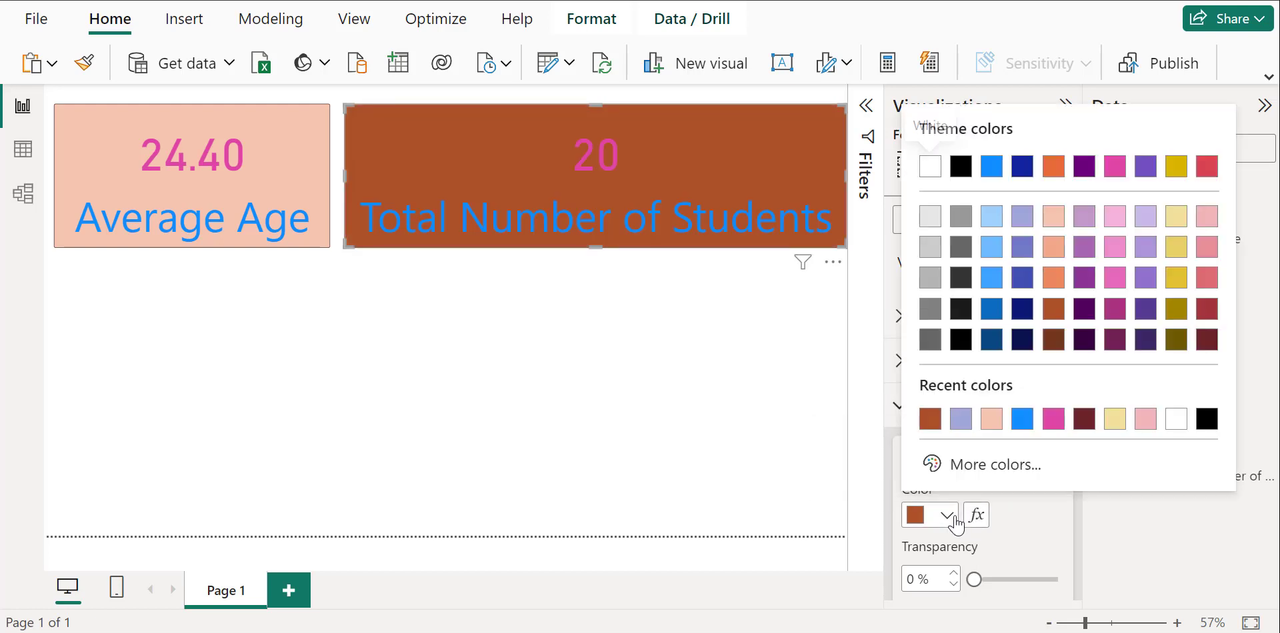
left_click(1021, 465)
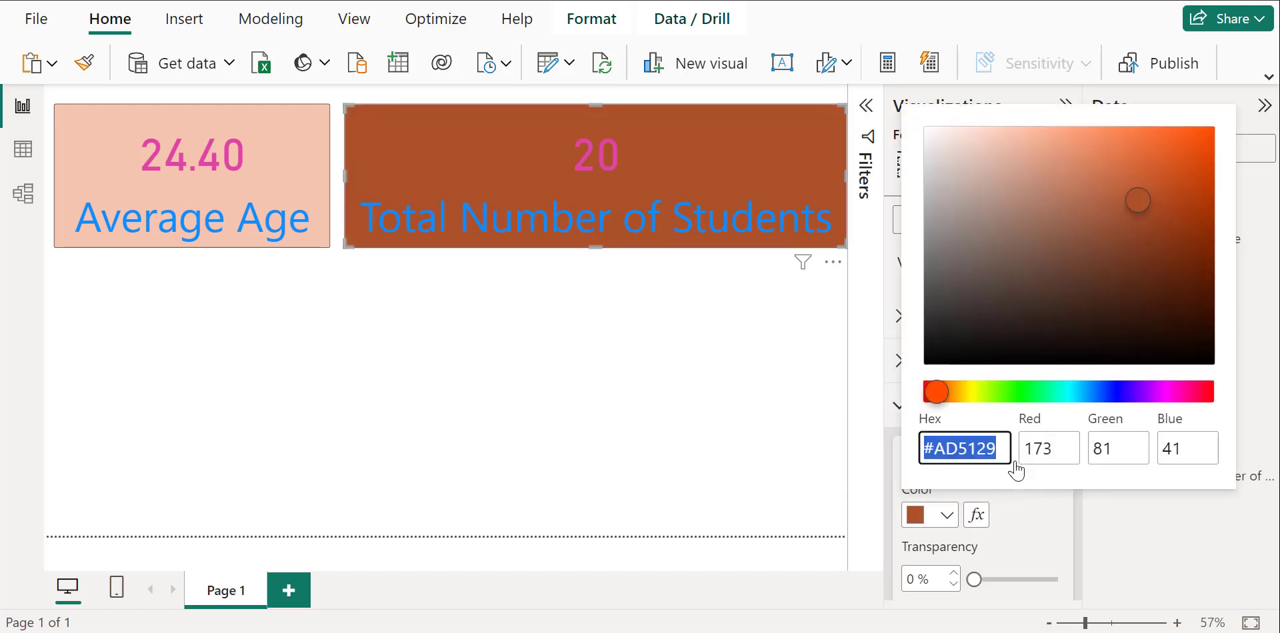
left_click(1019, 397)
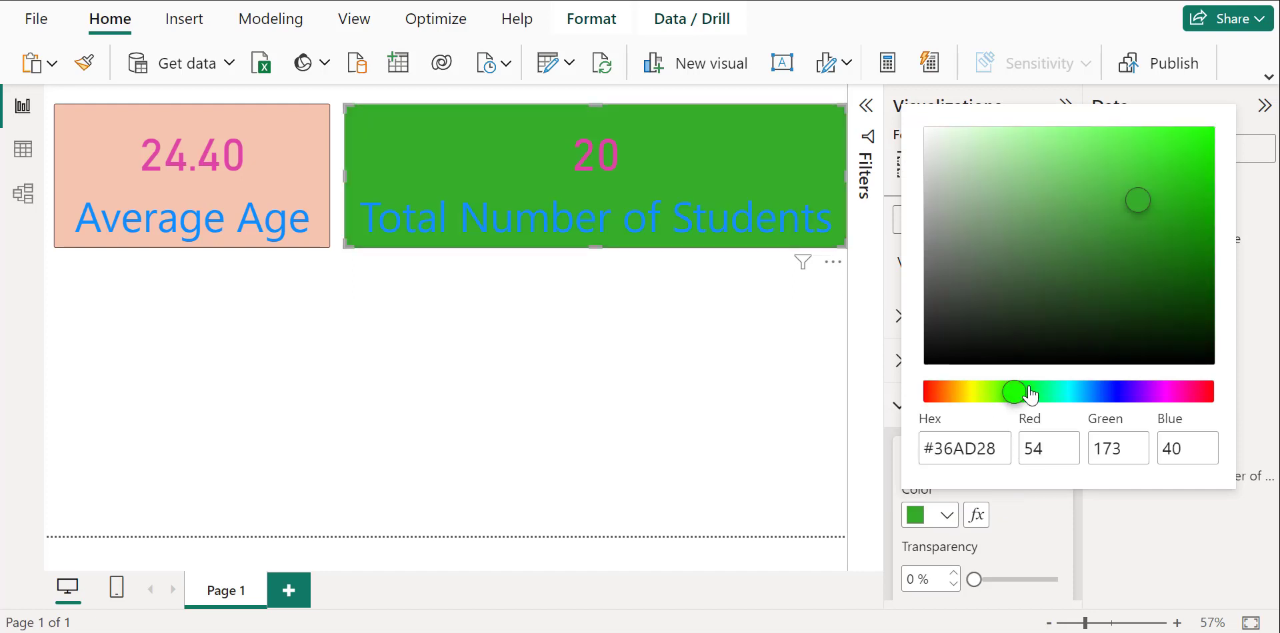
left_click(1087, 140)
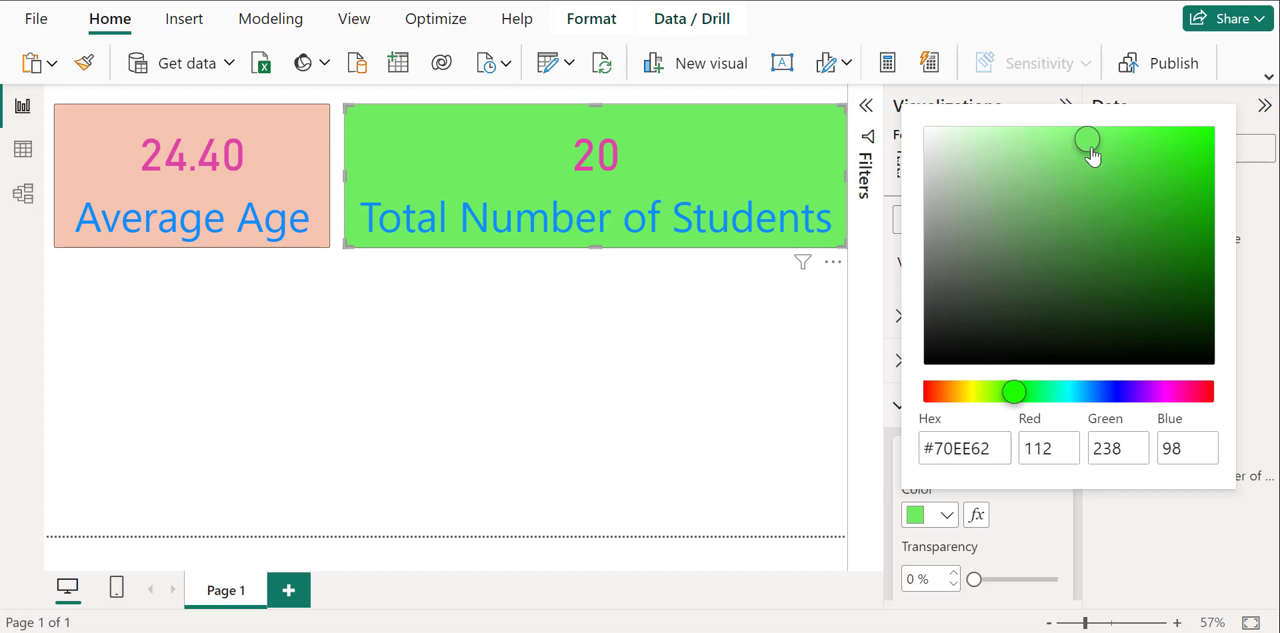
left_click(1064, 528)
left_click(673, 413)
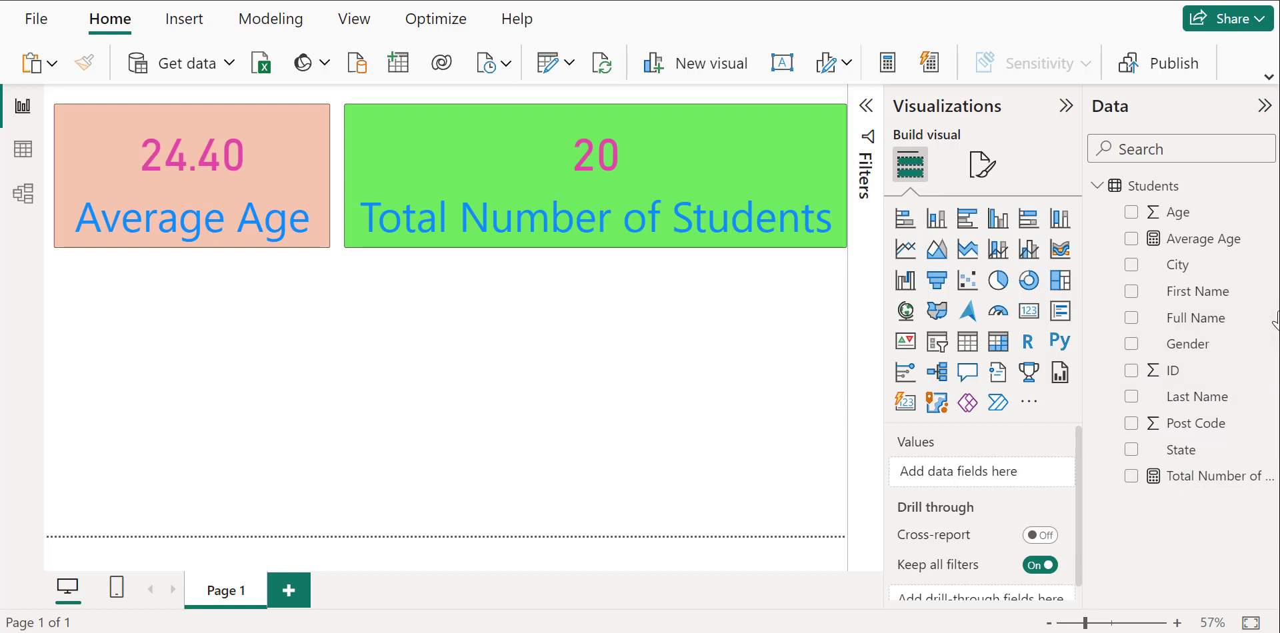
Create a measure in the Students table with the formula Max Age of Studnets = max(Students[Age]).
left_click(1262, 187)
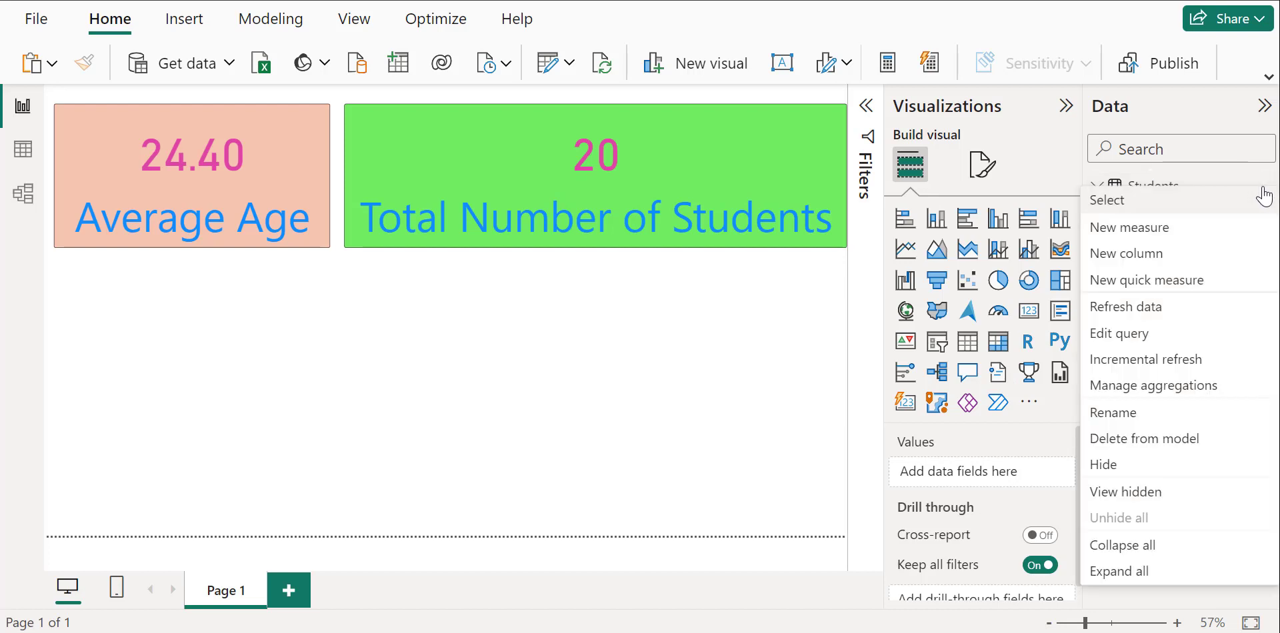
left_click(1158, 230)
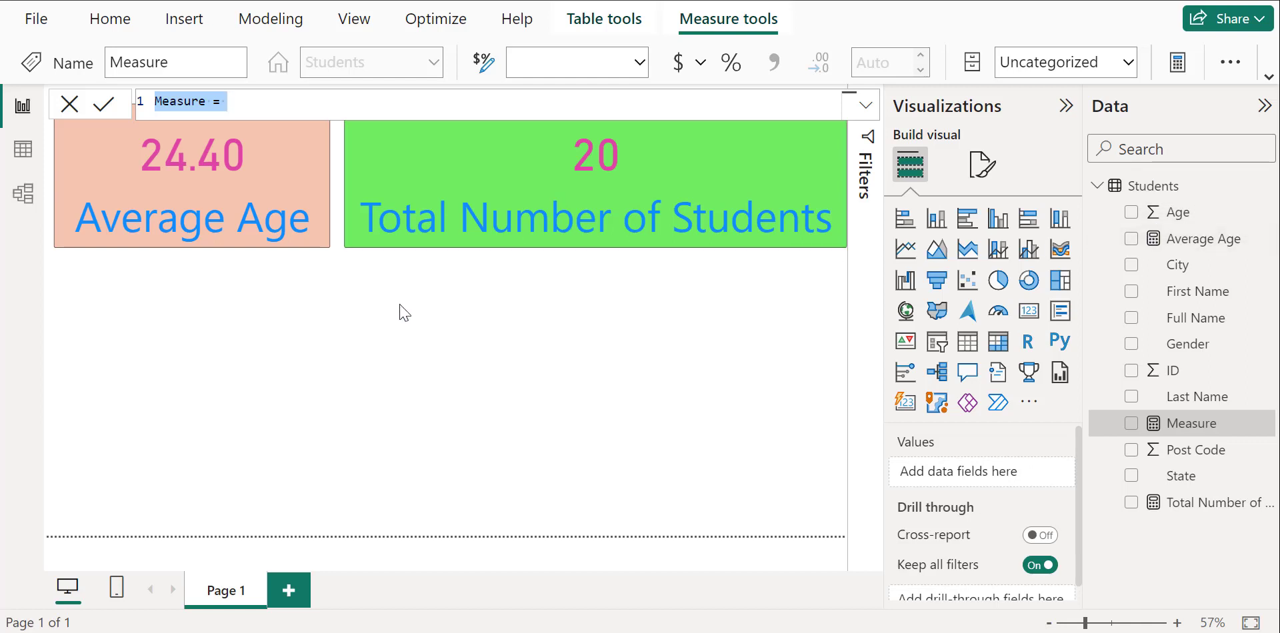
type("Max Age of Studnets")
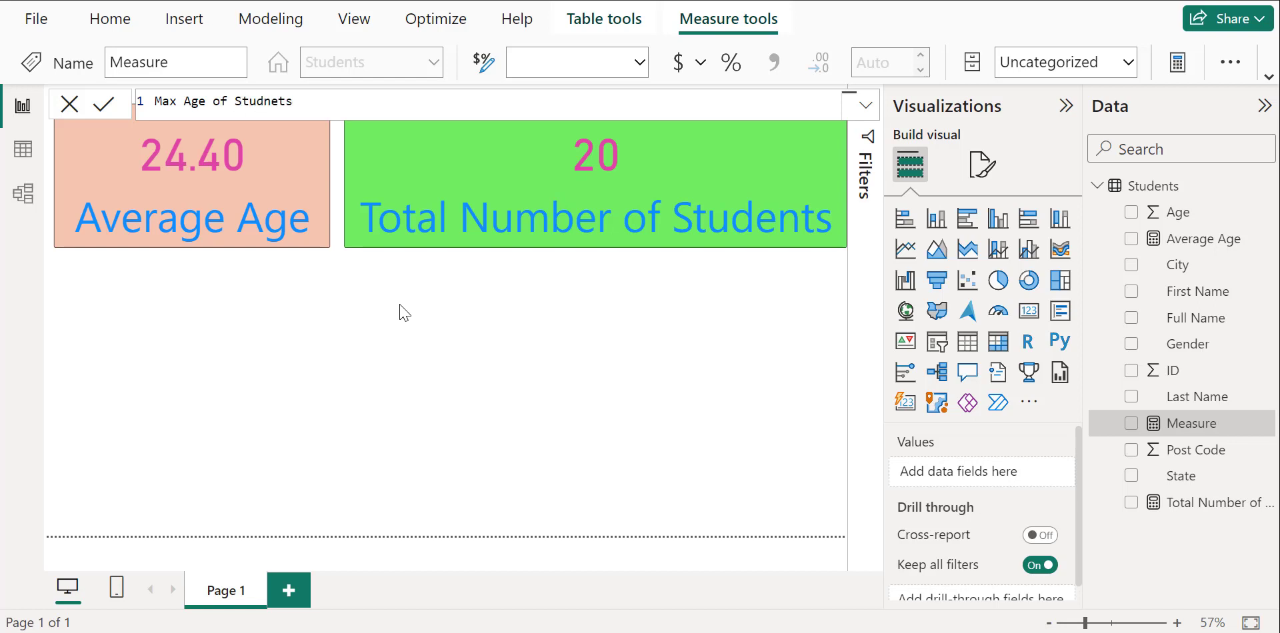
type("max")
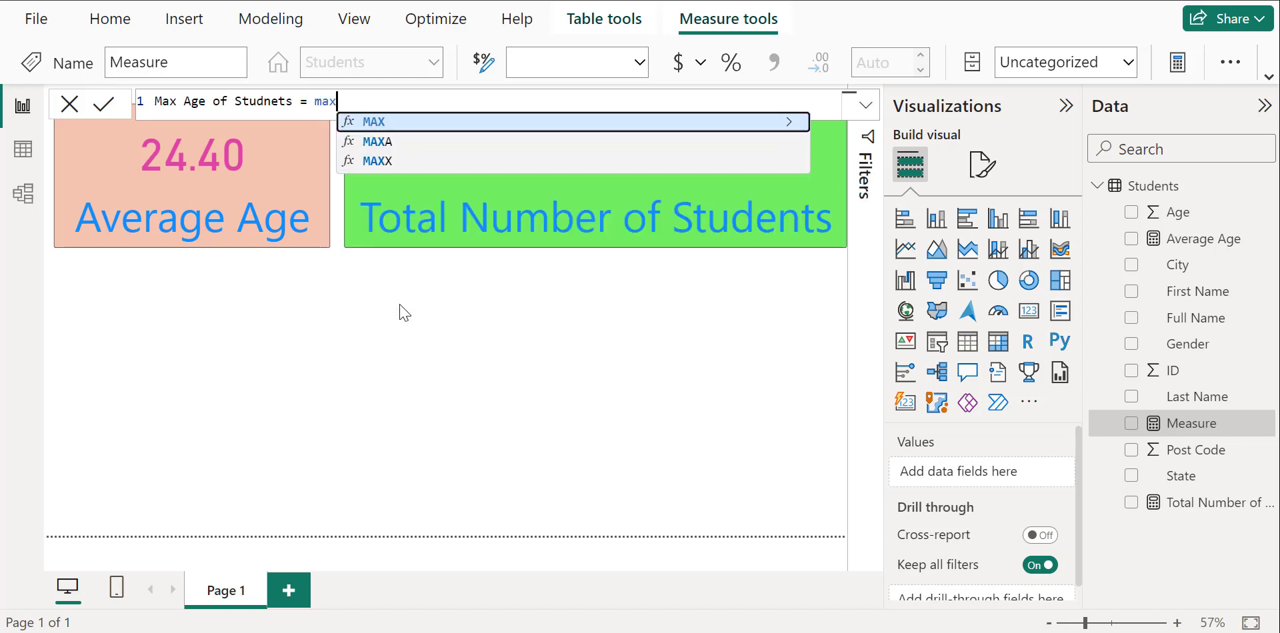
type("(")
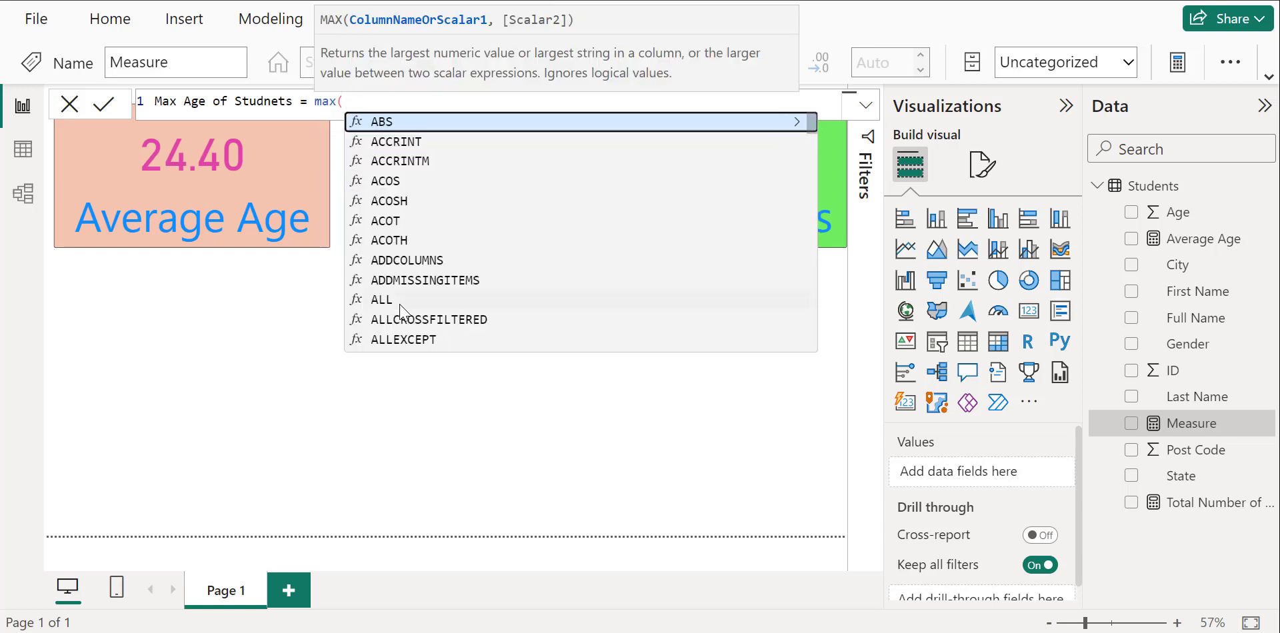
type("stud")
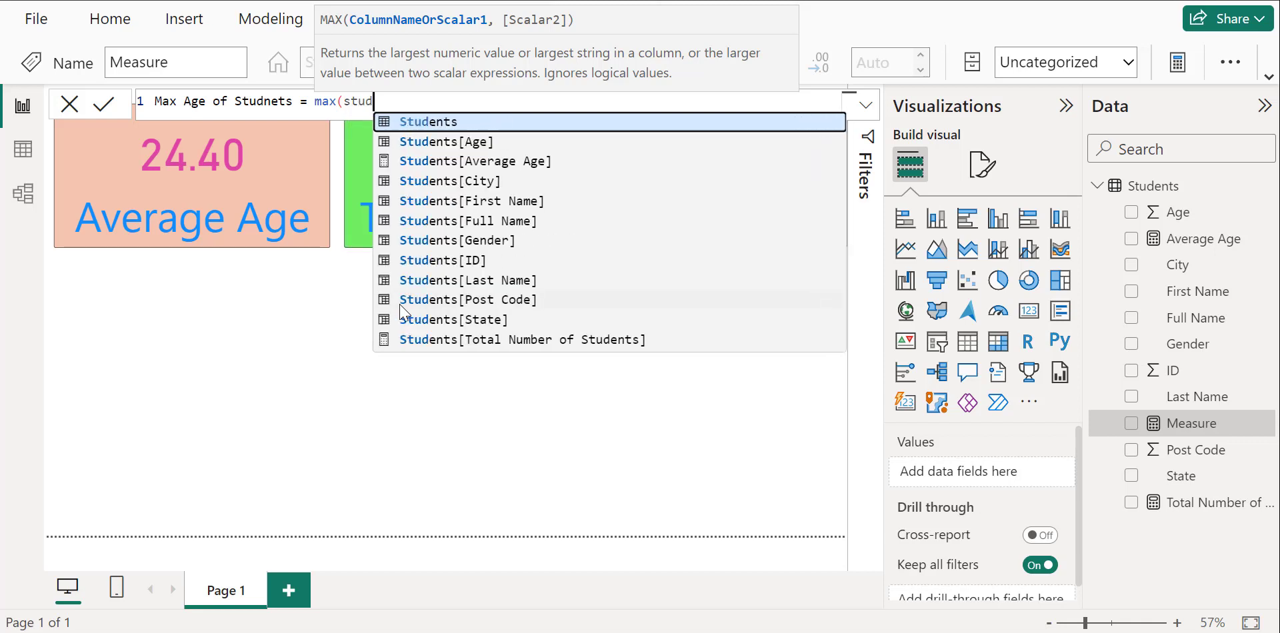
left_click(498, 141)
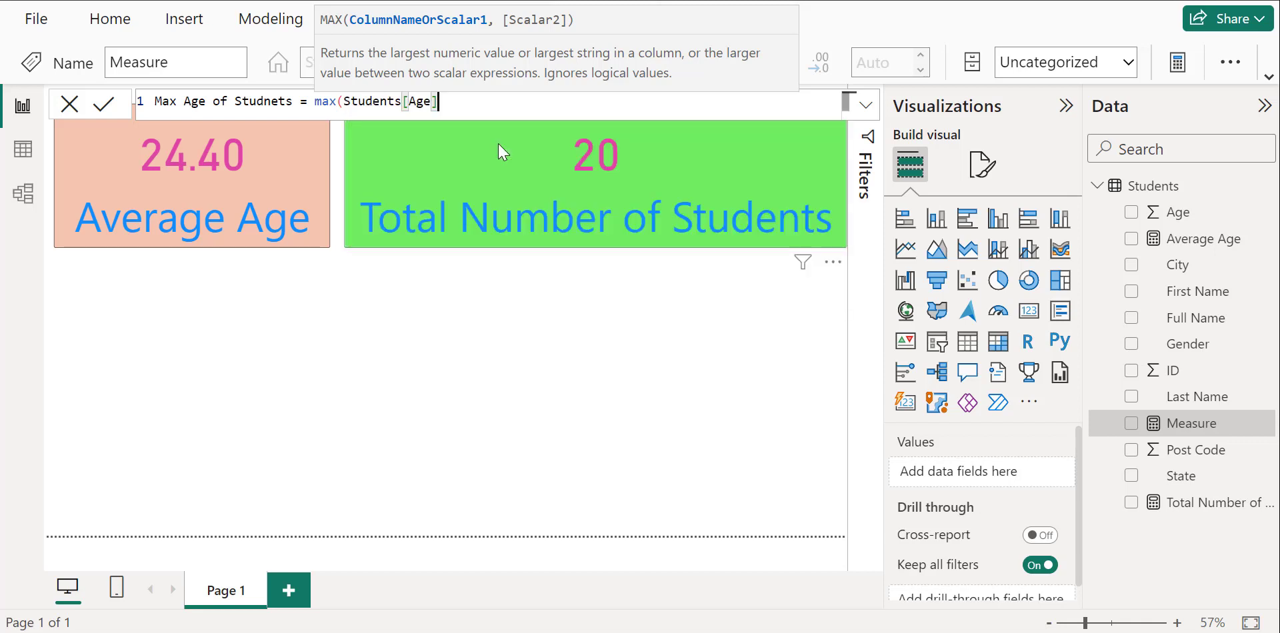
type(")")
key("Return")
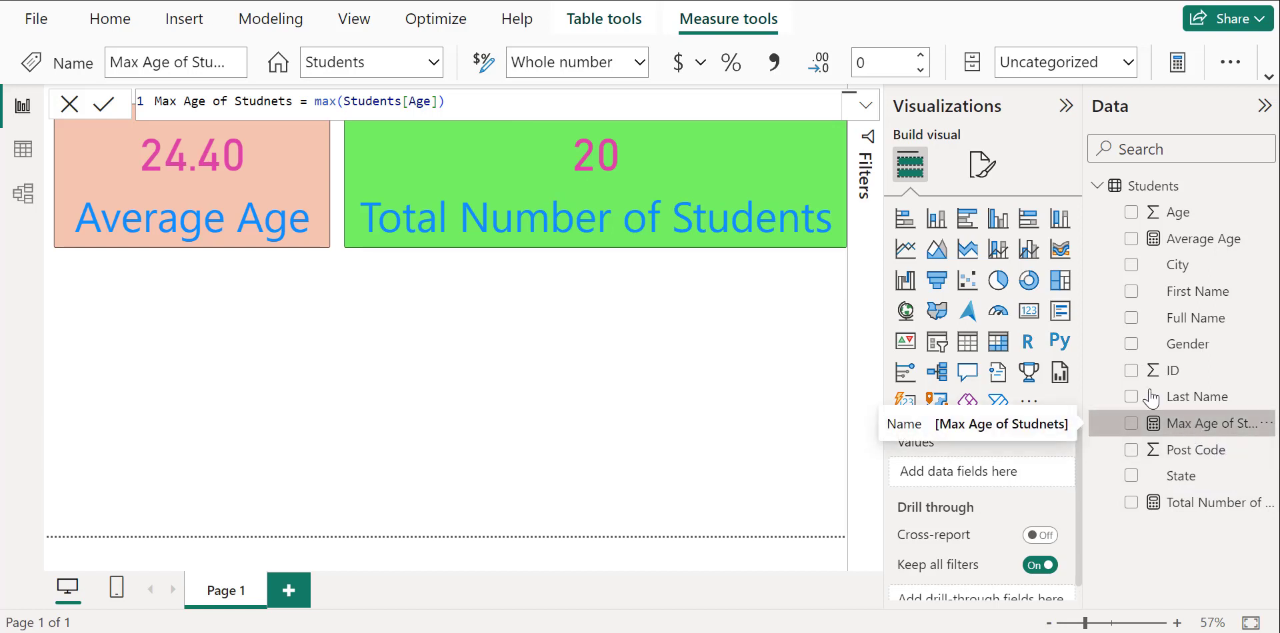
Add a card visual below the Average Age card and fill it with the Max Age of Studnets measure.
left_click(1028, 311)
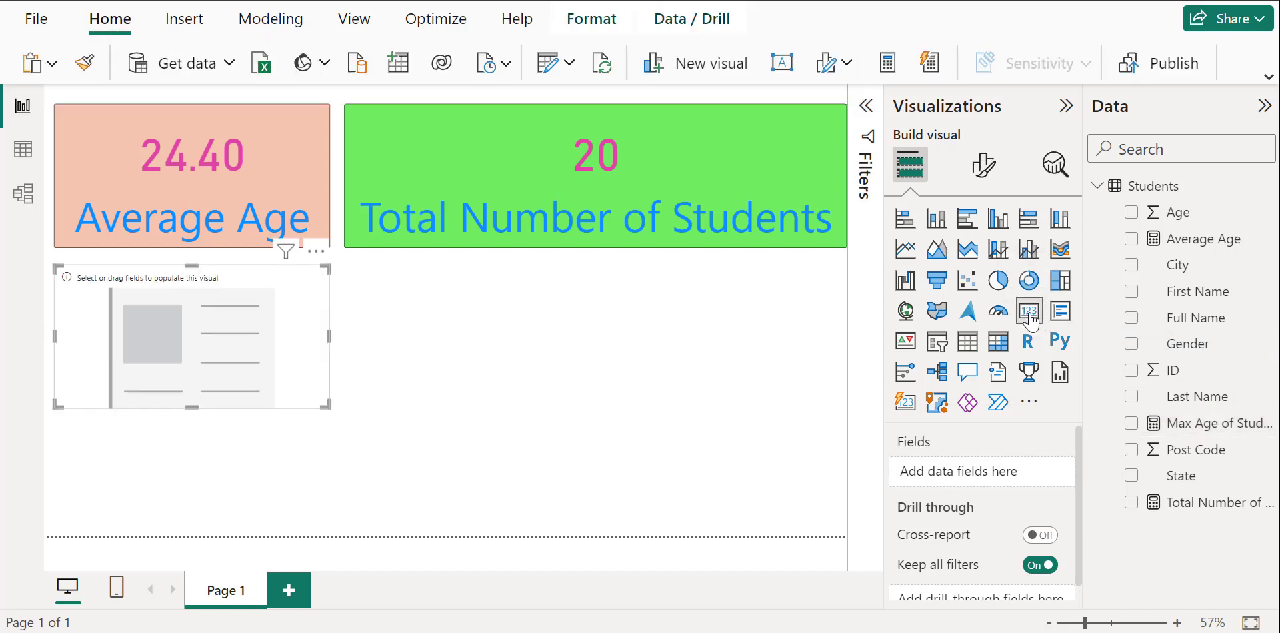
left_click_drag(1203, 423, 160, 354)
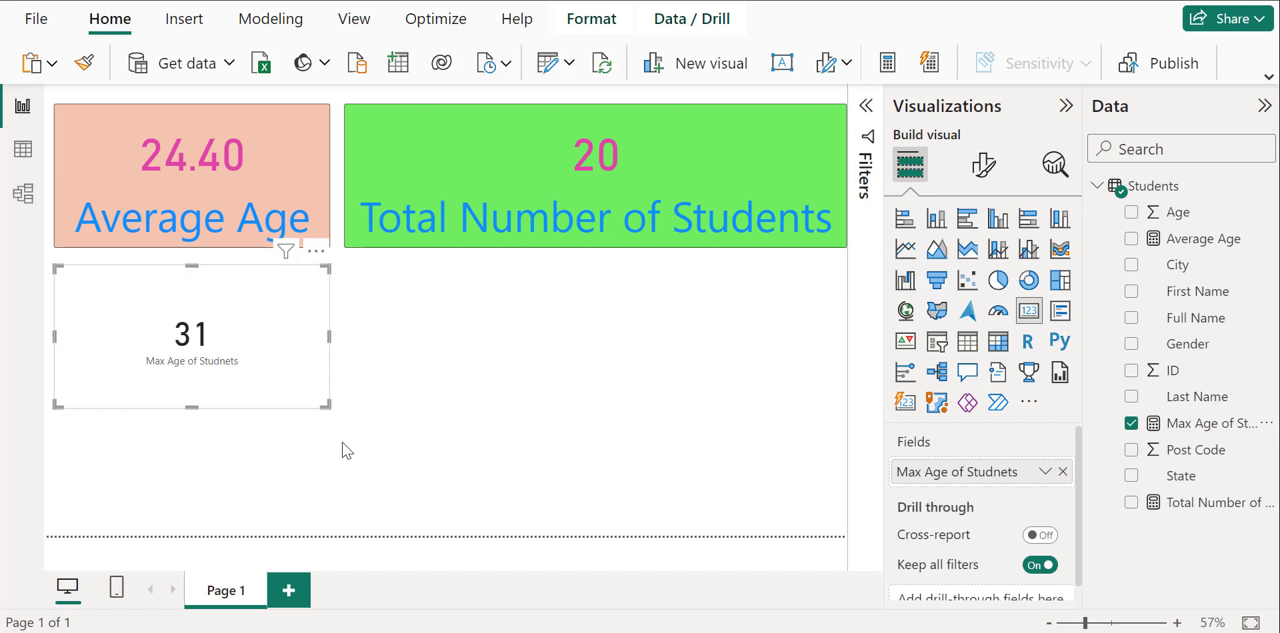
left_click(373, 460)
left_click(276, 375)
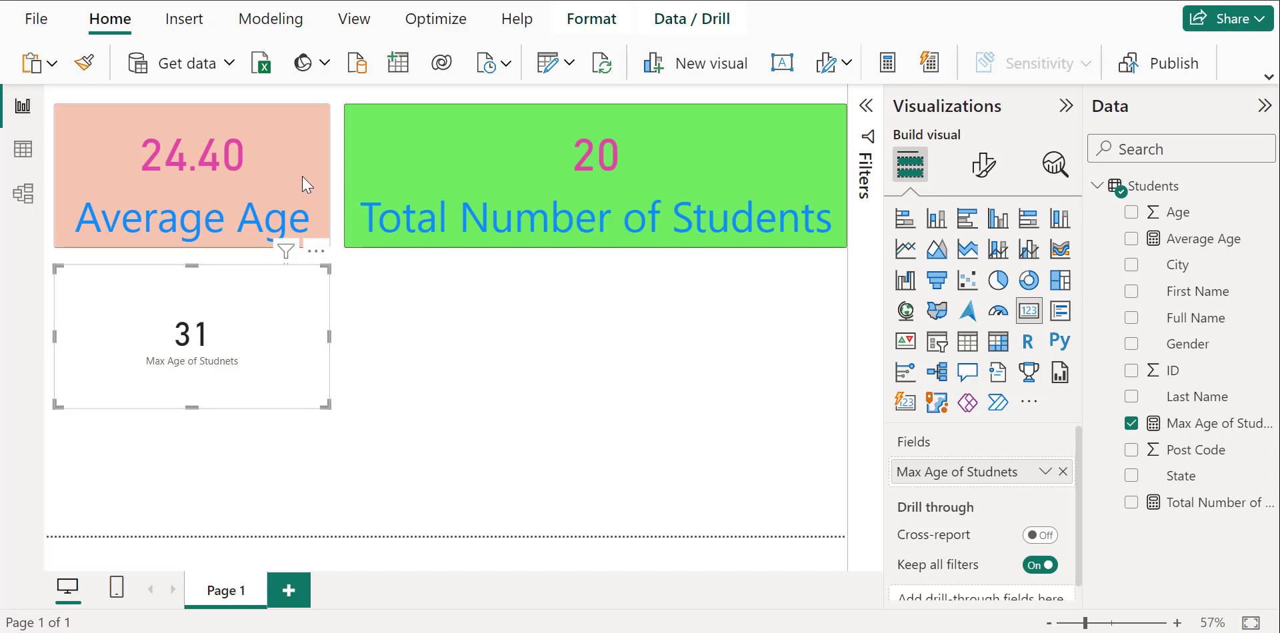
left_click(402, 386)
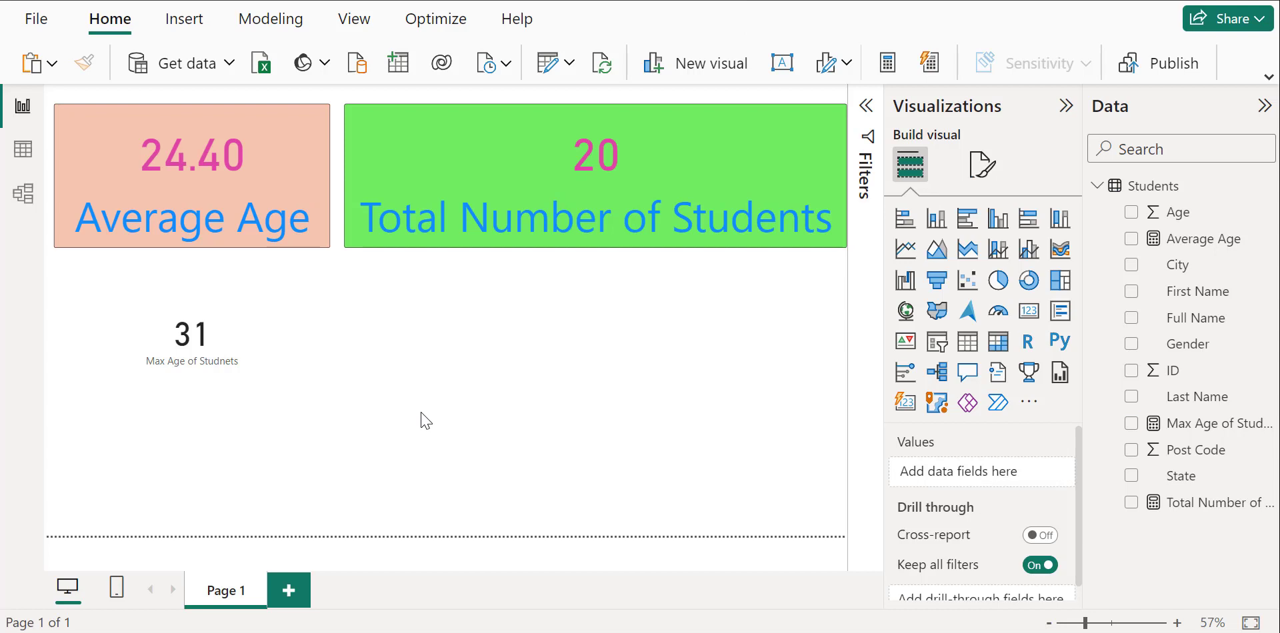
Copy the Average Age card's formatting onto the Max Age of Studnets card with the Format painter.
left_click(319, 197)
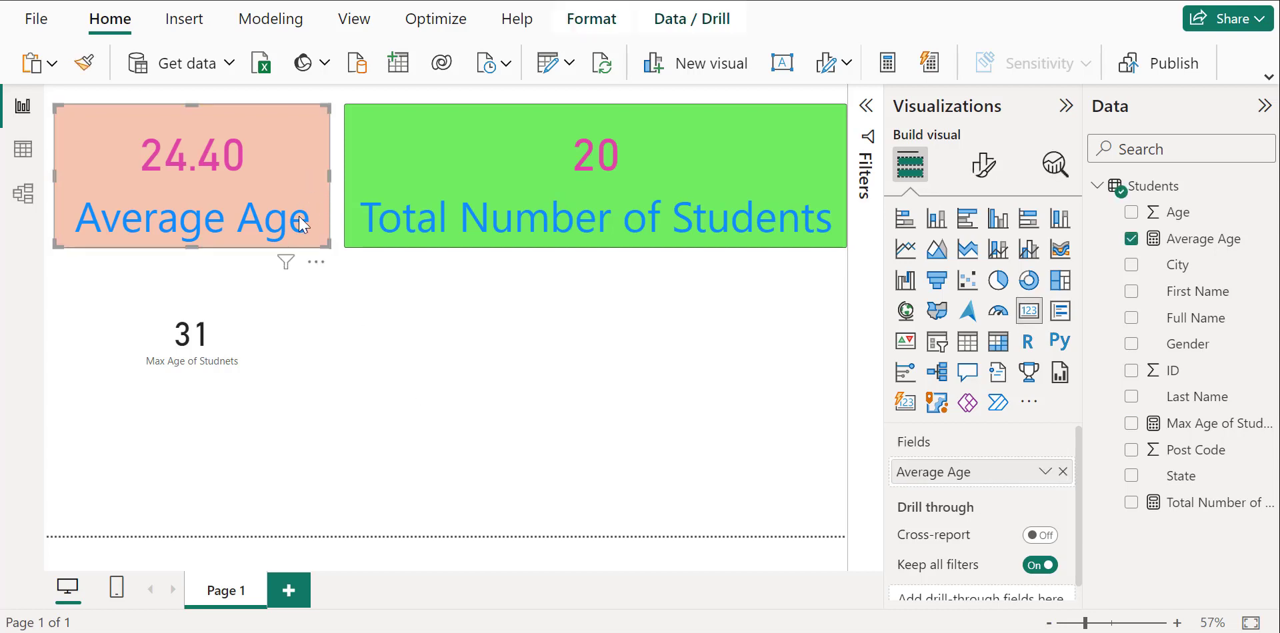
left_click(89, 70)
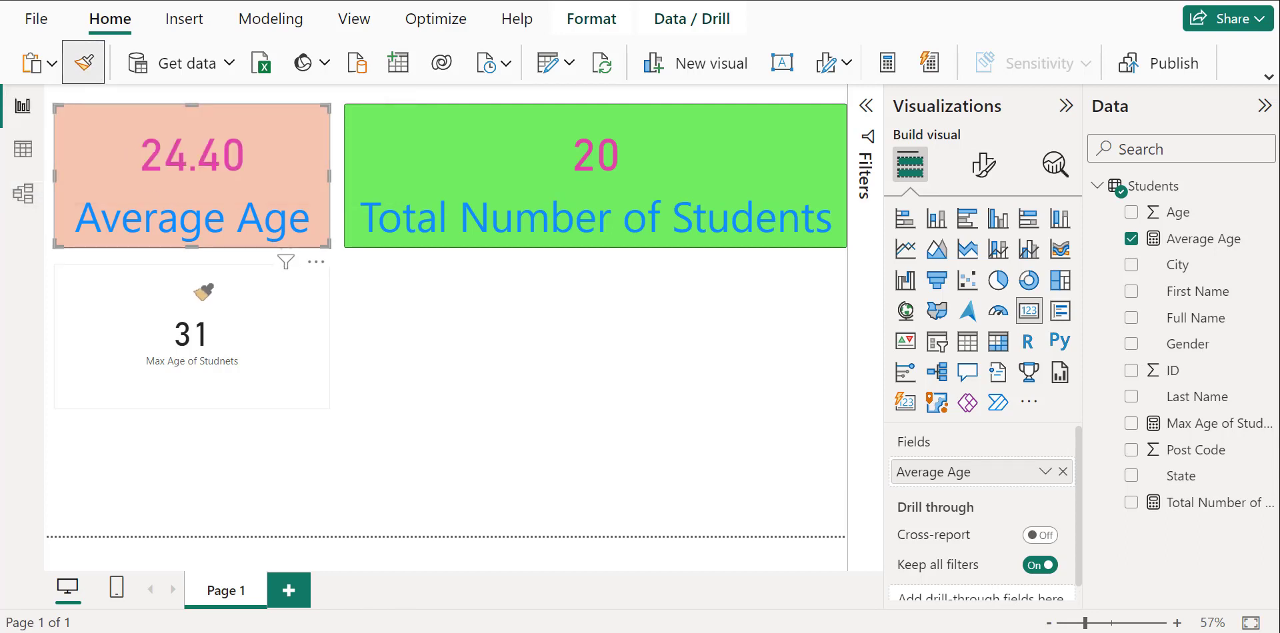
left_click(247, 329)
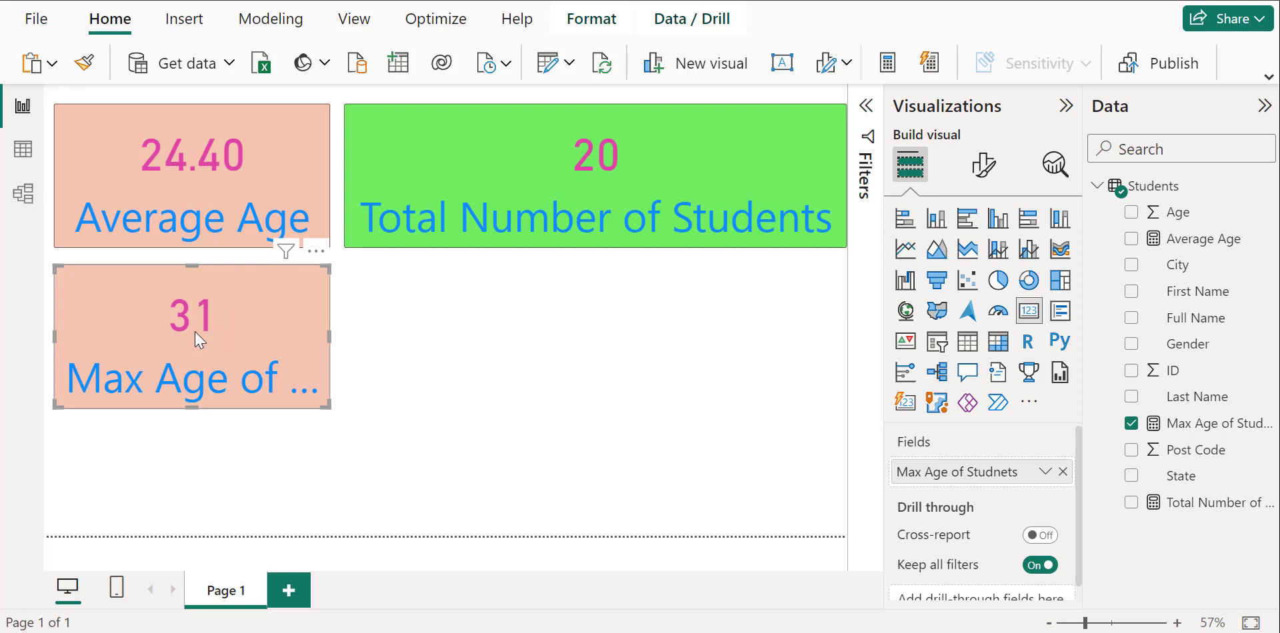
Widen the Max Age of Studnets card until its full label fits.
left_click_drag(330, 337, 344, 337)
left_click_drag(418, 348, 510, 343)
left_click(480, 433)
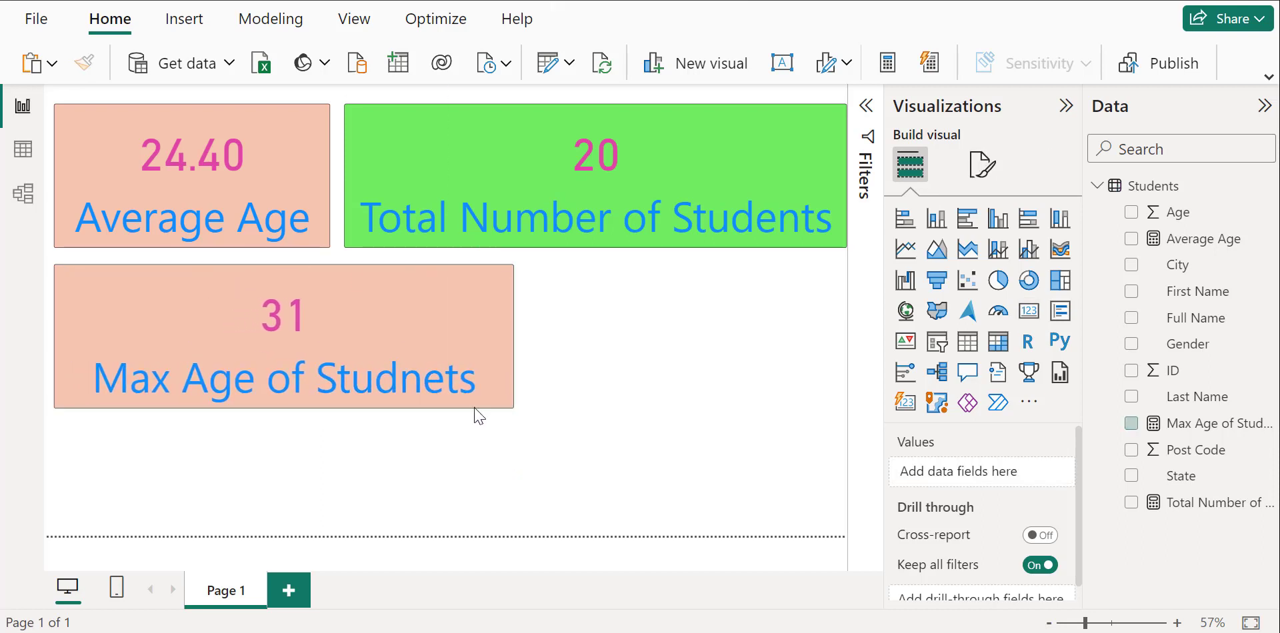
Change the Max Age of Studnets card's background to a medium periwinkle blue theme color.
left_click(441, 326)
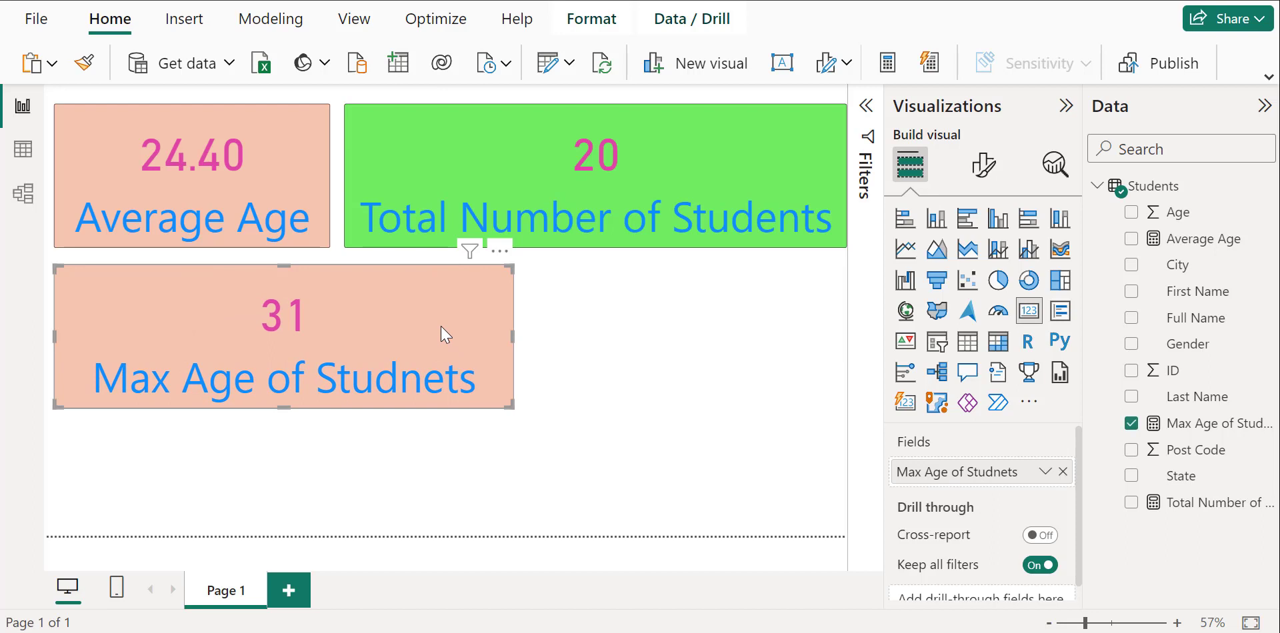
left_click(983, 165)
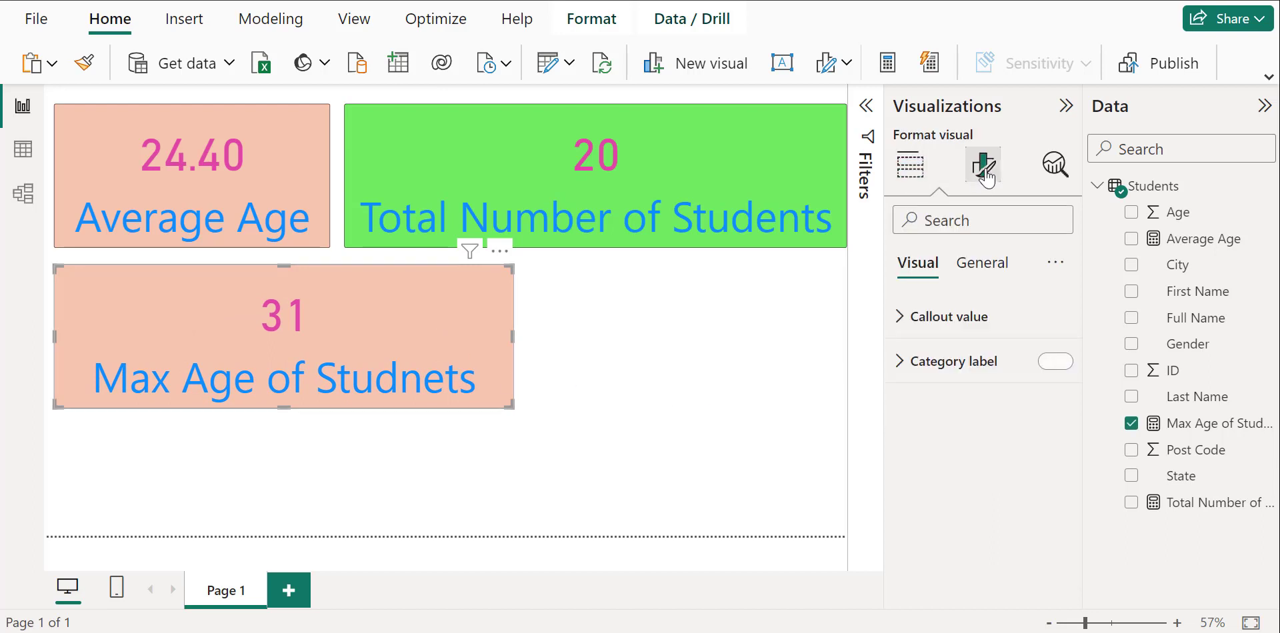
left_click(982, 266)
left_click(967, 410)
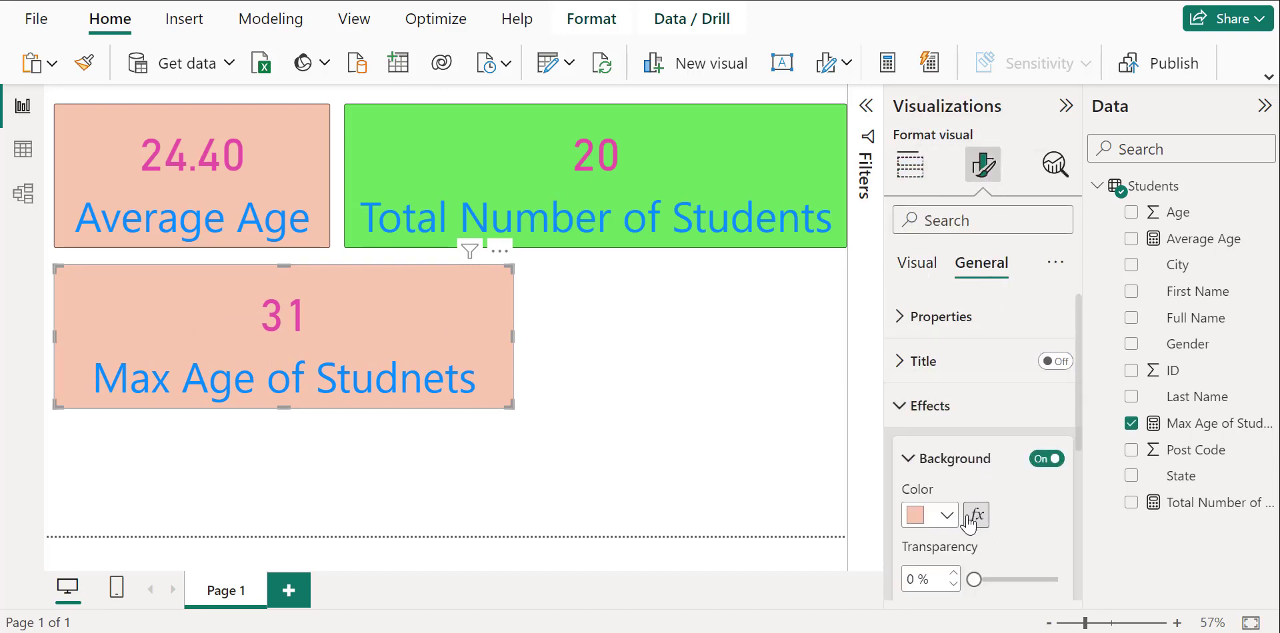
left_click(948, 517)
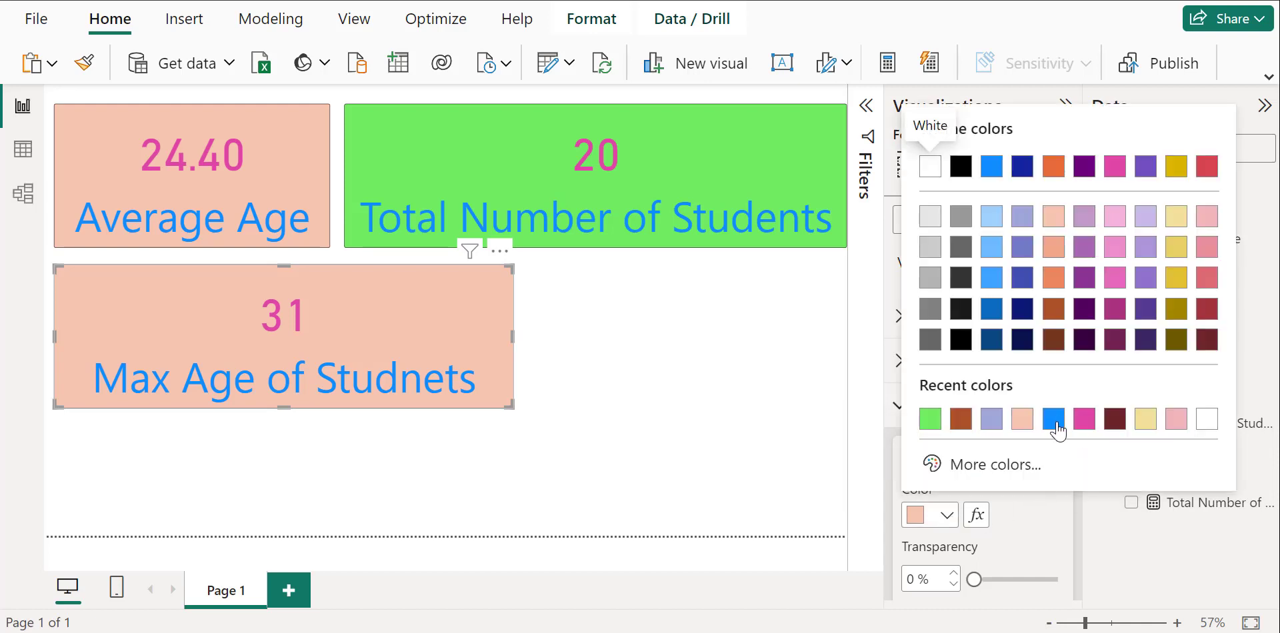
left_click(1020, 249)
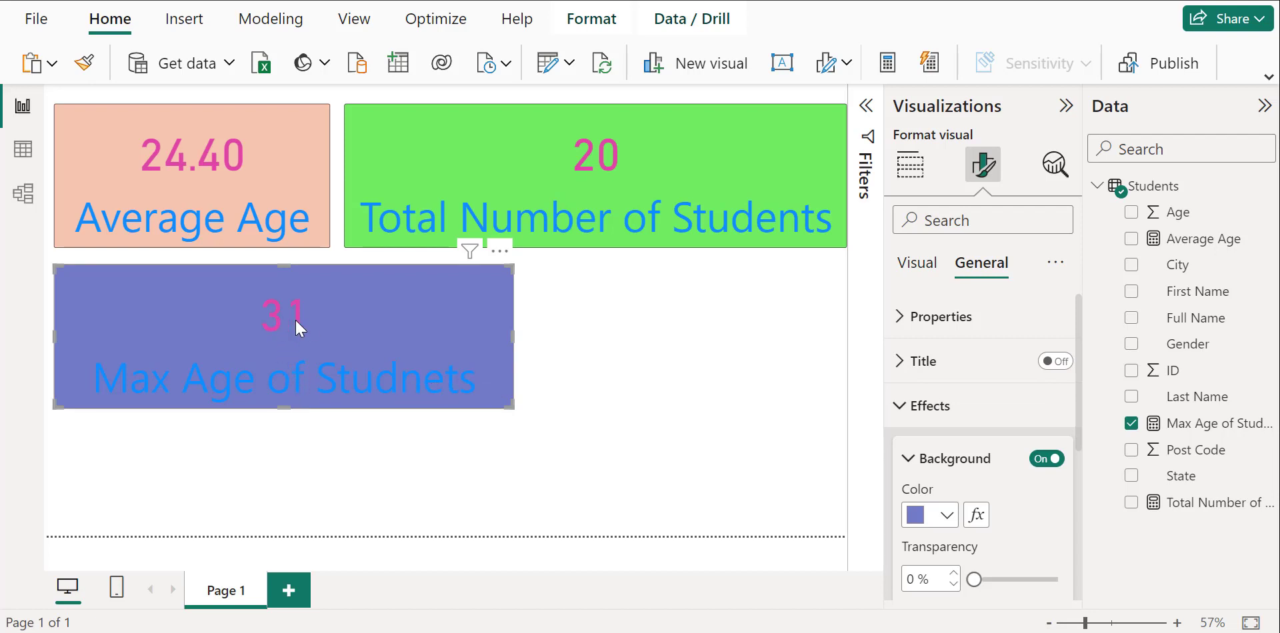
Set the callout value color of the Max Age of Studnets card to the recently used pale yellow.
left_click(915, 272)
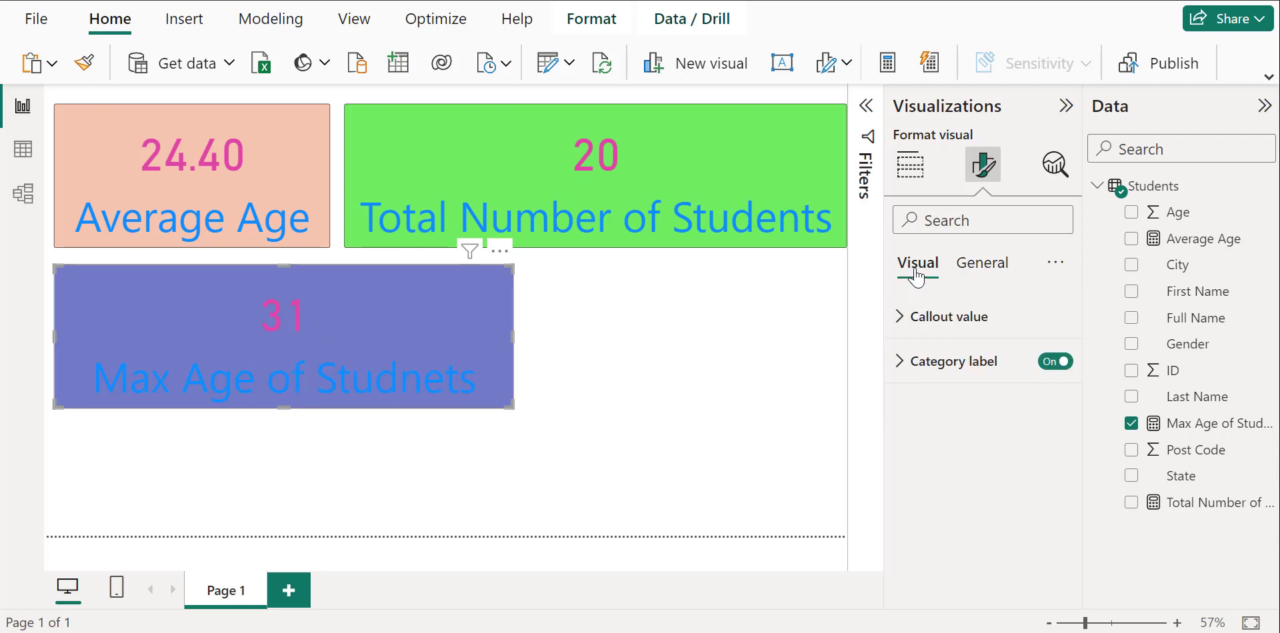
left_click(898, 325)
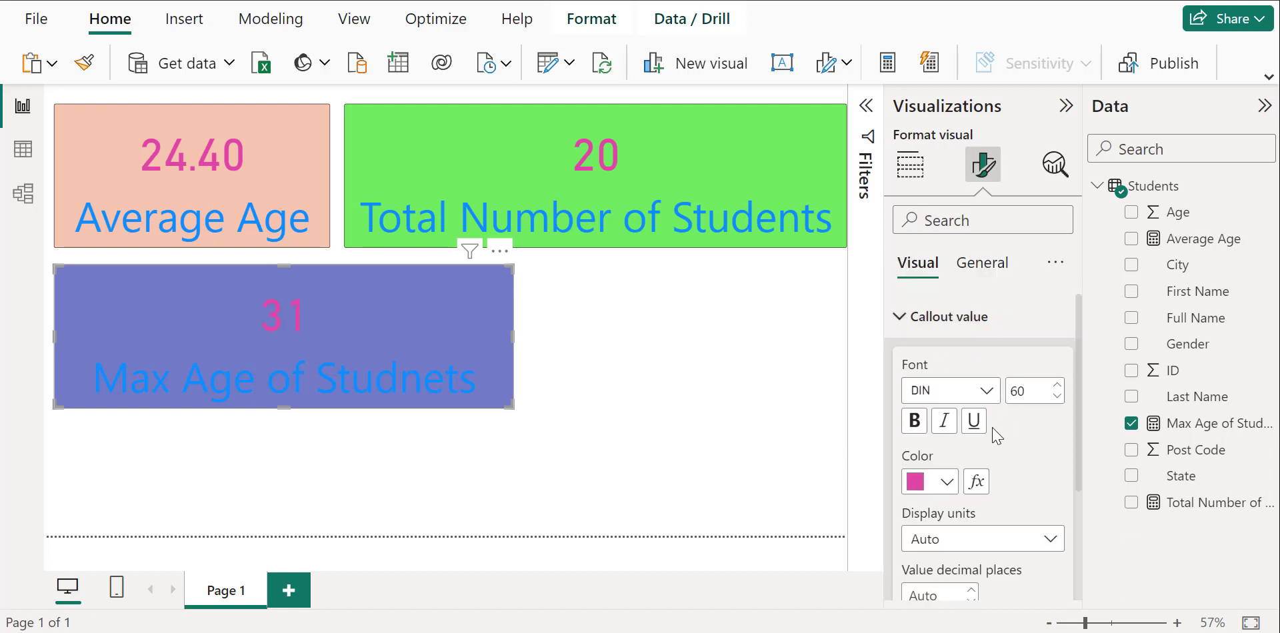
left_click(948, 483)
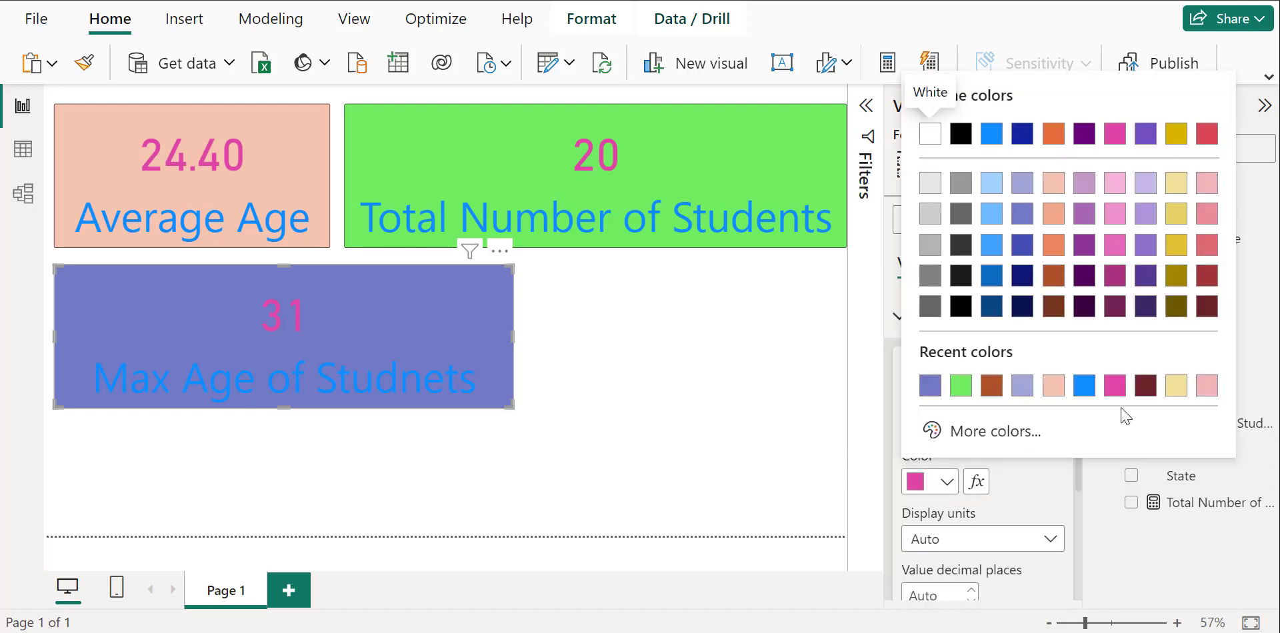
left_click(1175, 388)
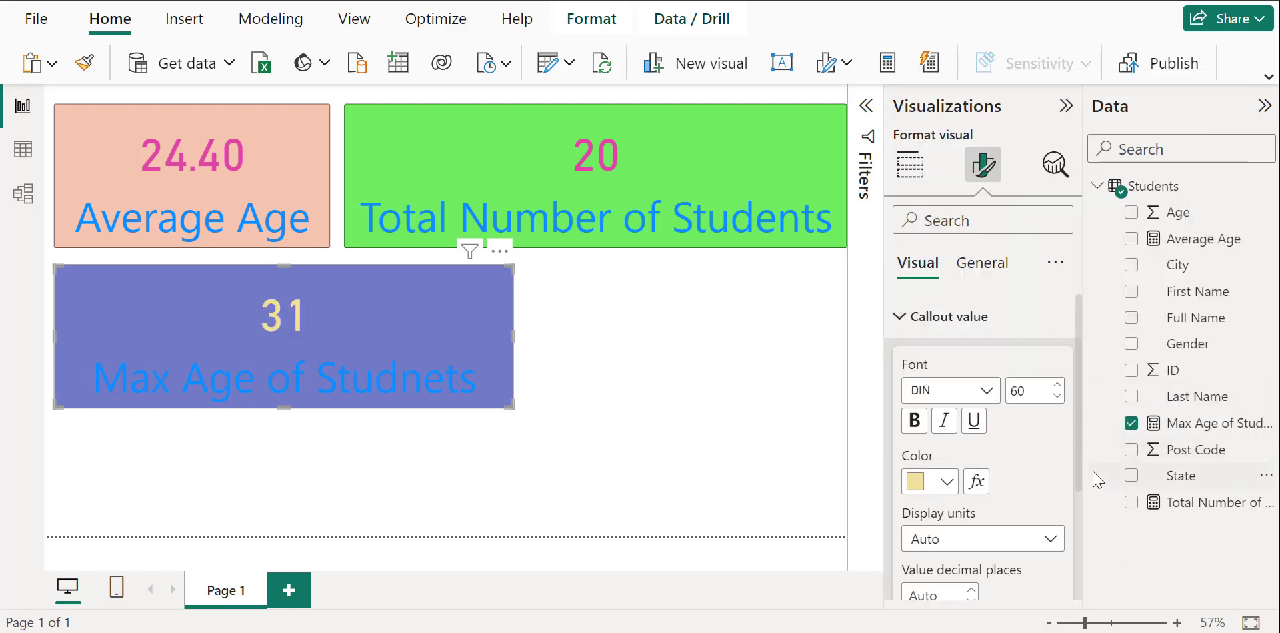
left_click(902, 323)
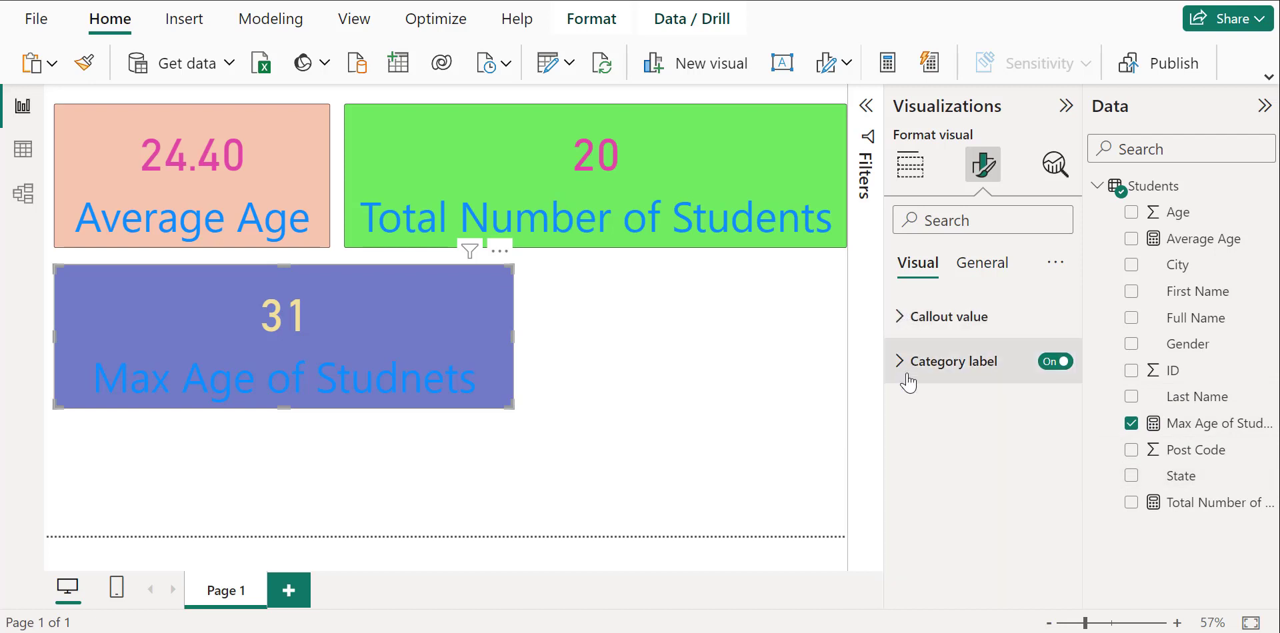
Set the category label color of the Max Age of Studnets card to the recently used pink, keeping the label turned on.
left_click(901, 365)
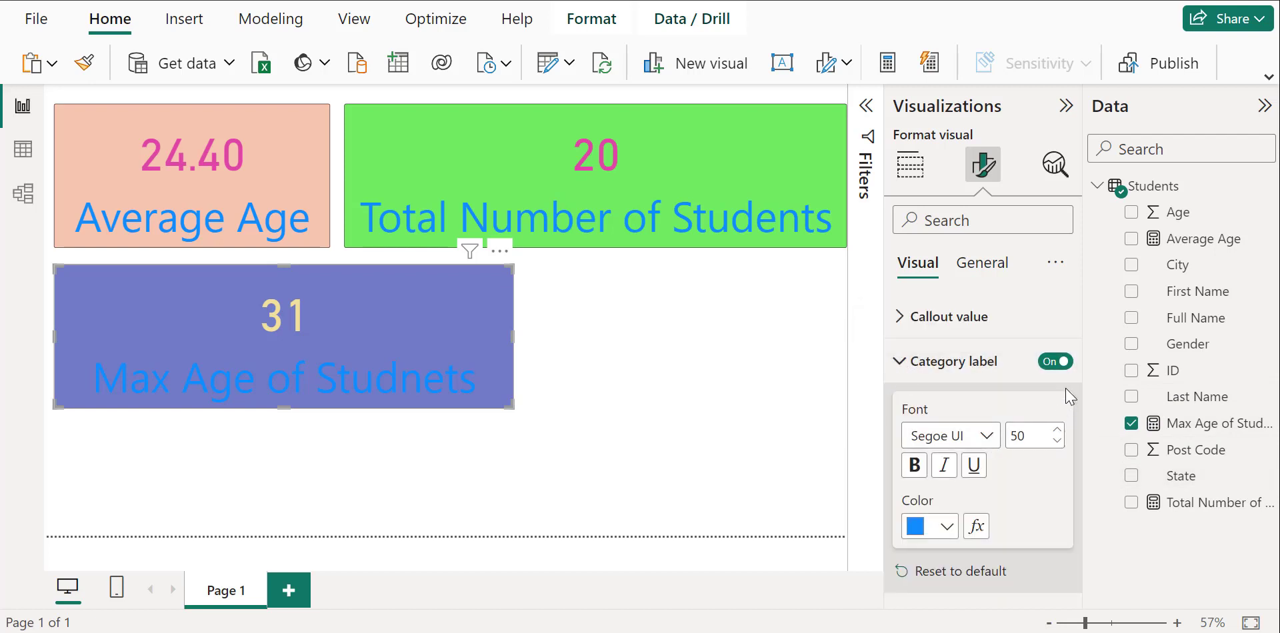
left_click(1057, 363)
left_click(1057, 363)
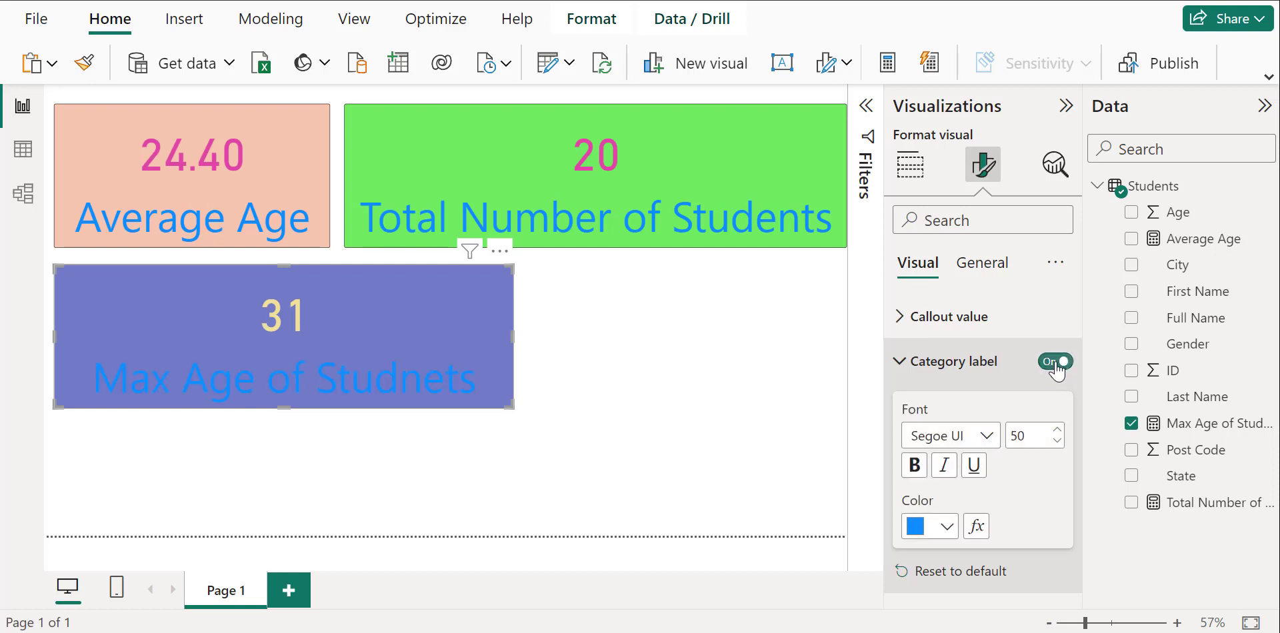
left_click(946, 530)
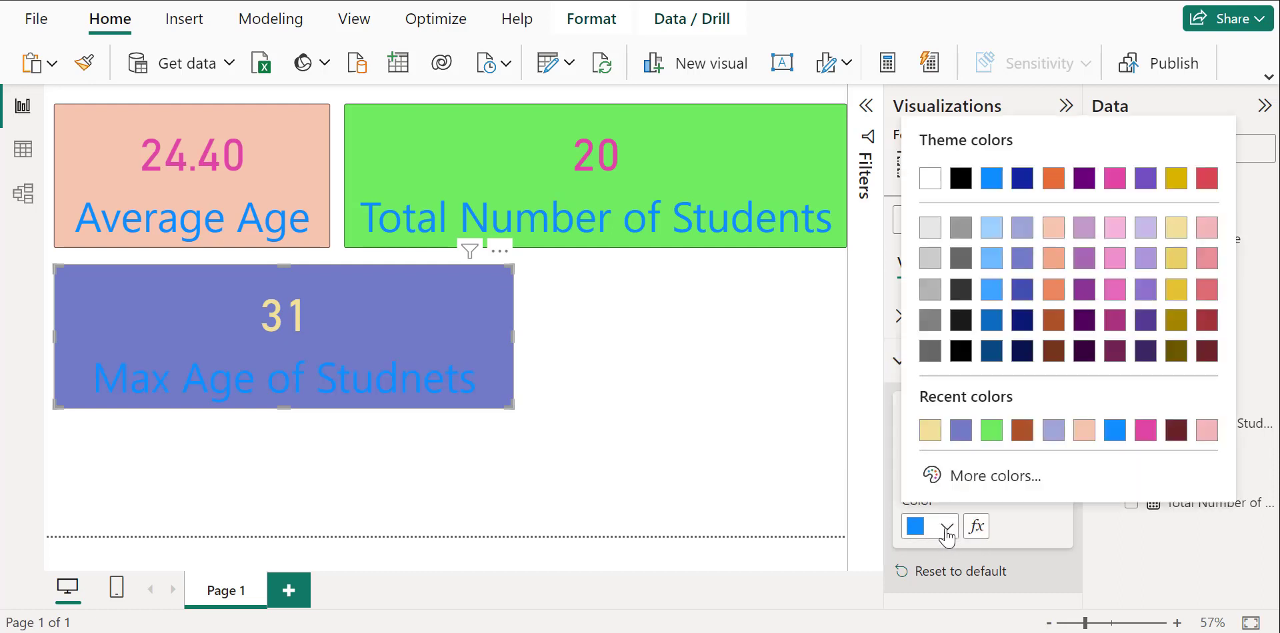
left_click(1139, 435)
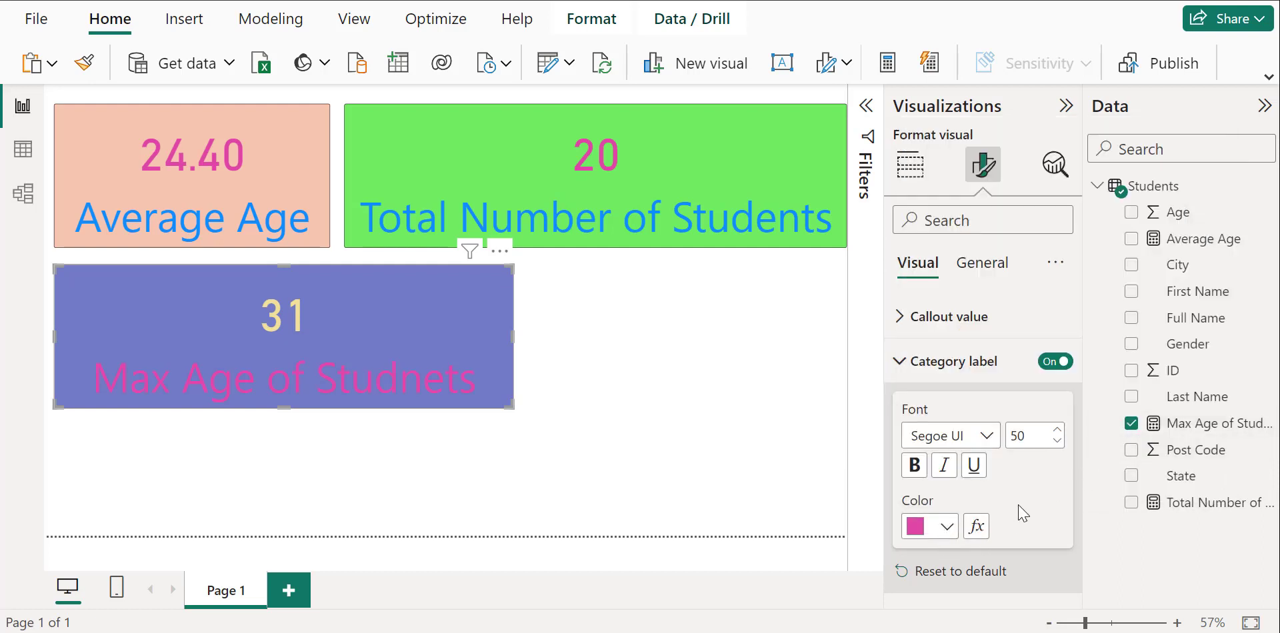
Create a measure in the Students table defined as Min Age = MIN(Students[Age]).
left_click(694, 435)
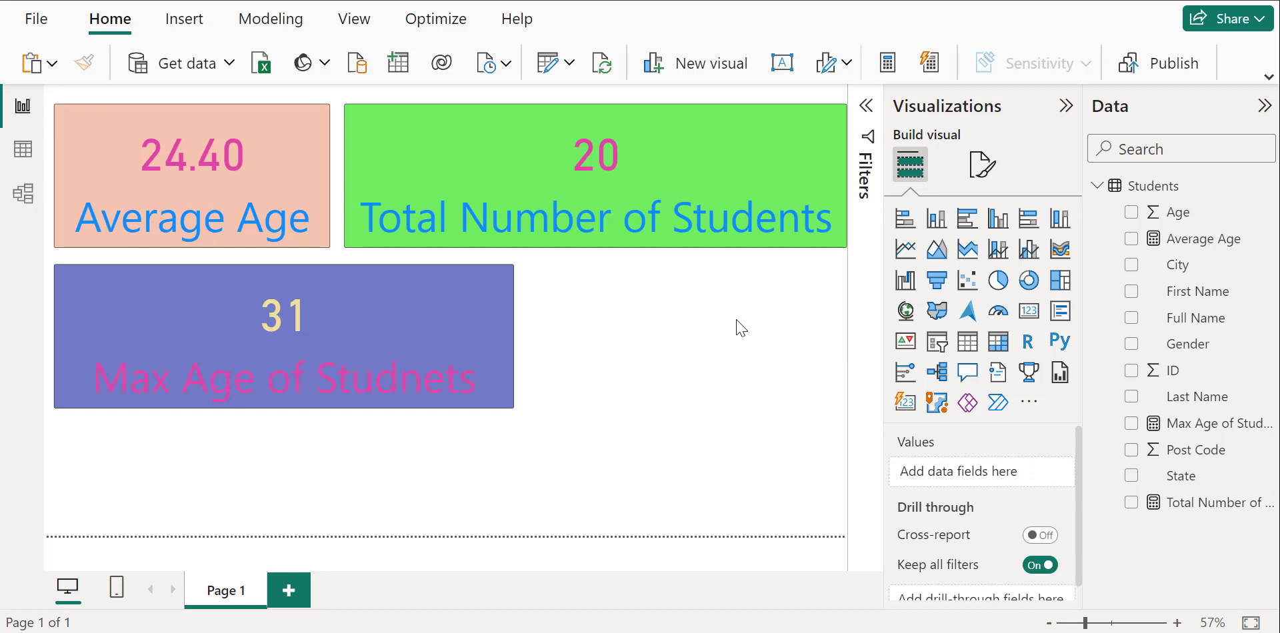
left_click(1165, 192)
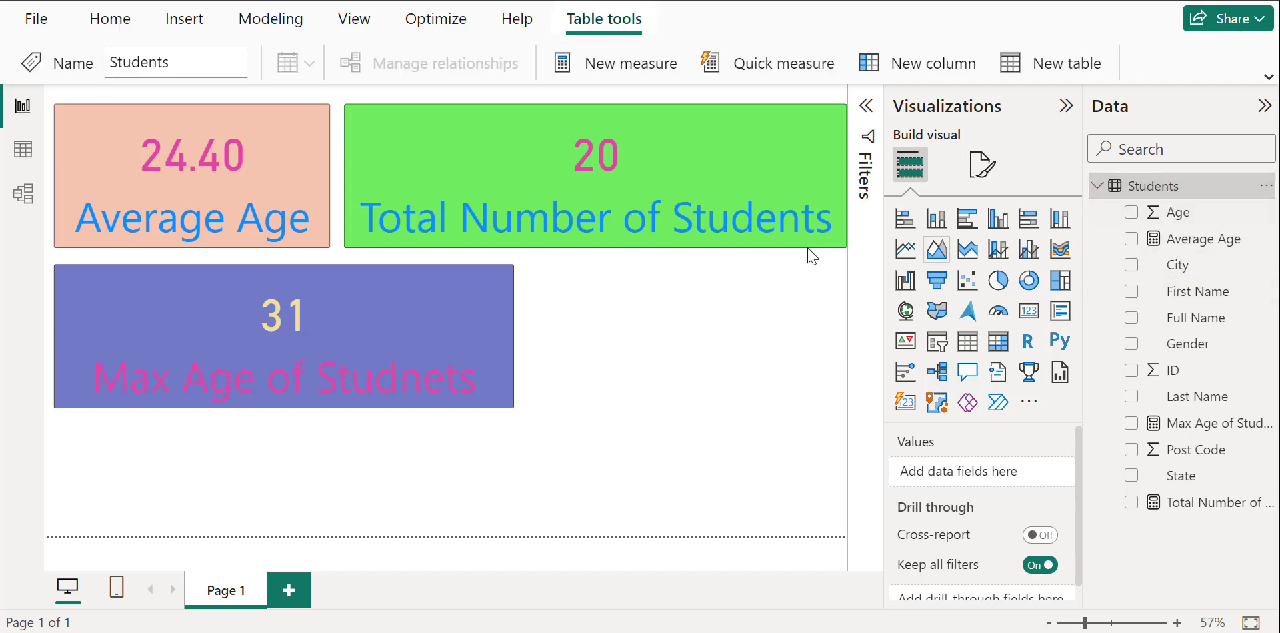
left_click(651, 75)
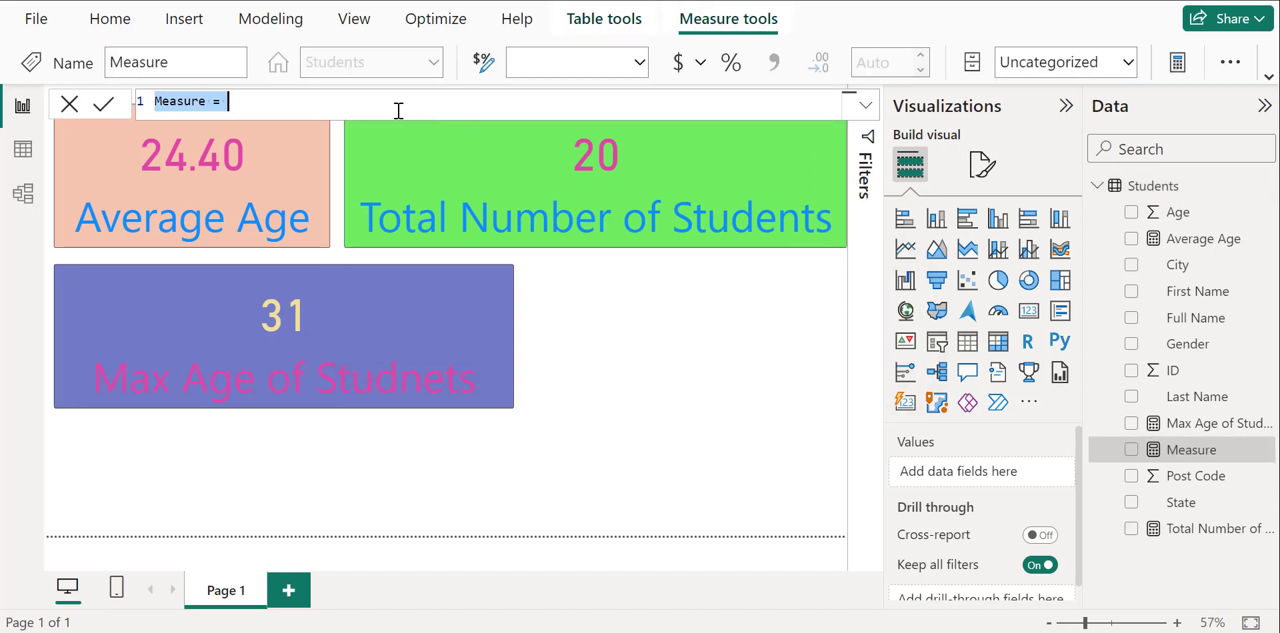
type("Min Age =")
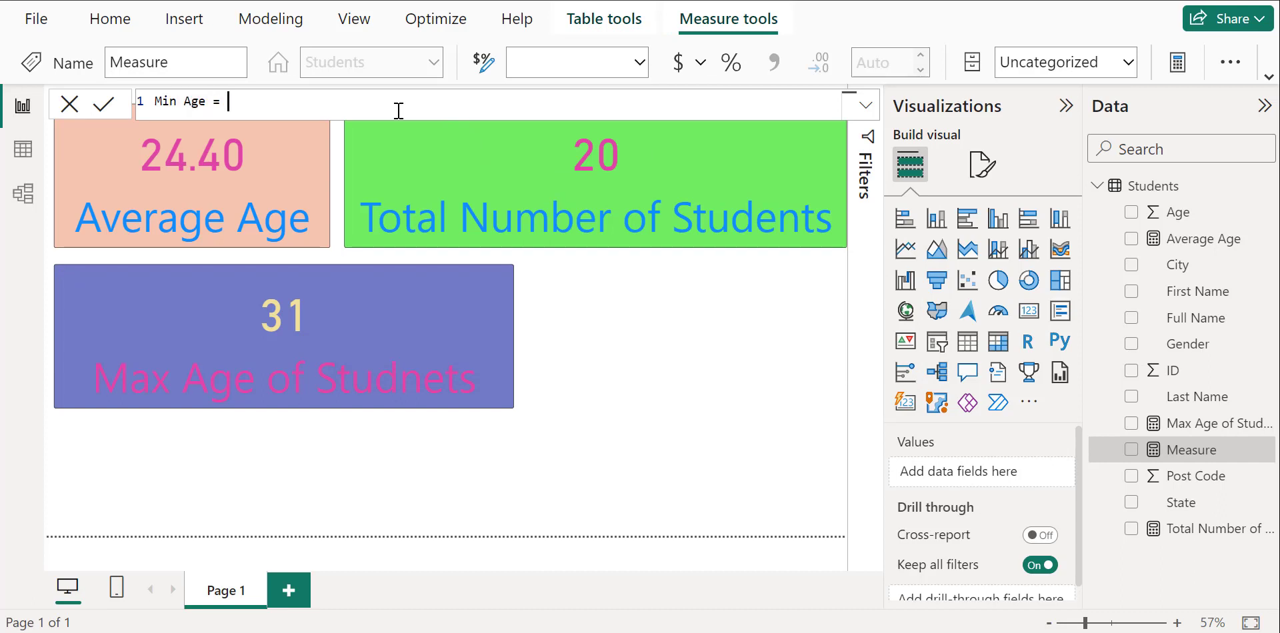
type("Min")
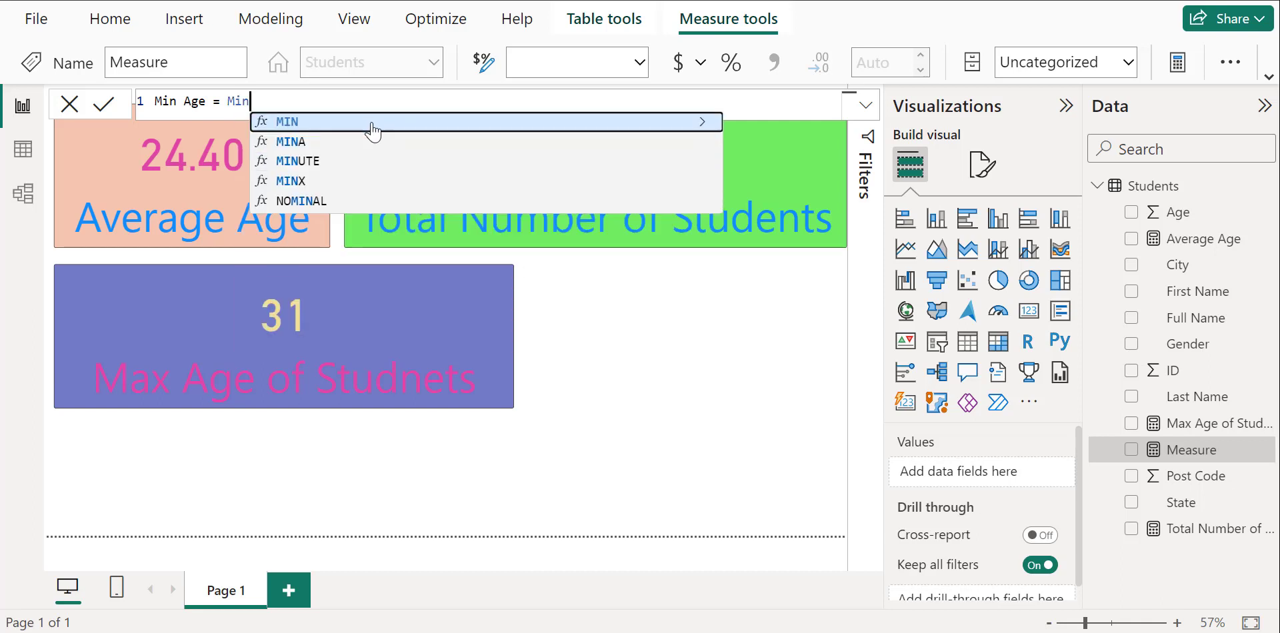
left_click(372, 122)
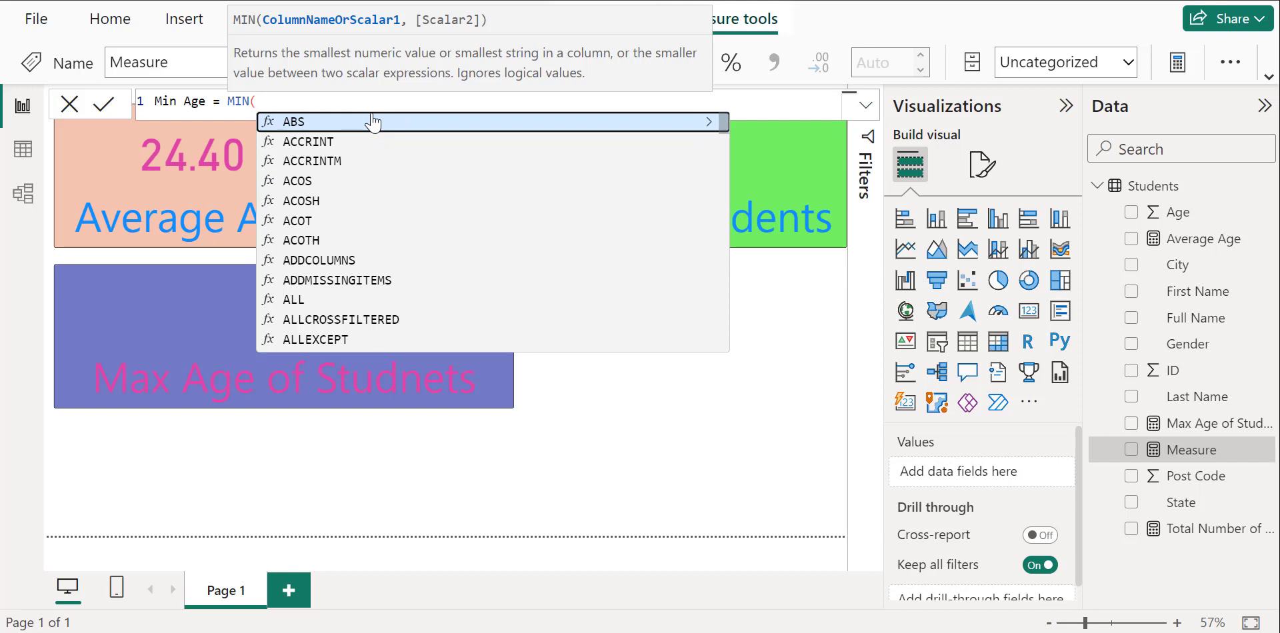
type("stu")
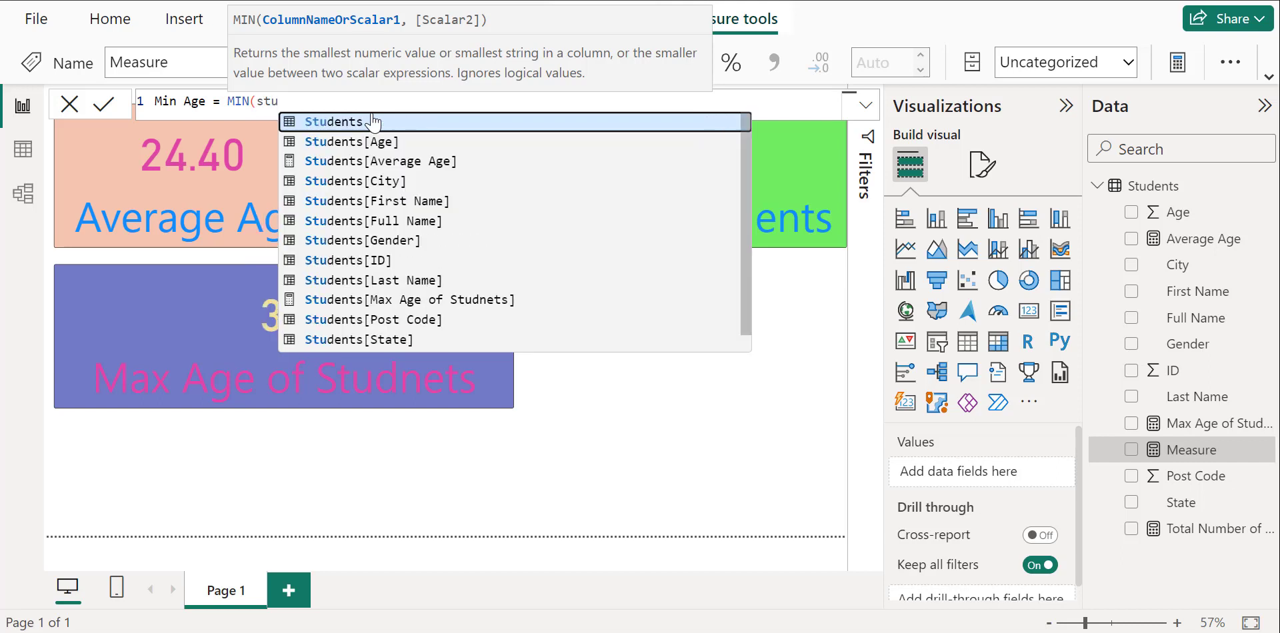
left_click(374, 142)
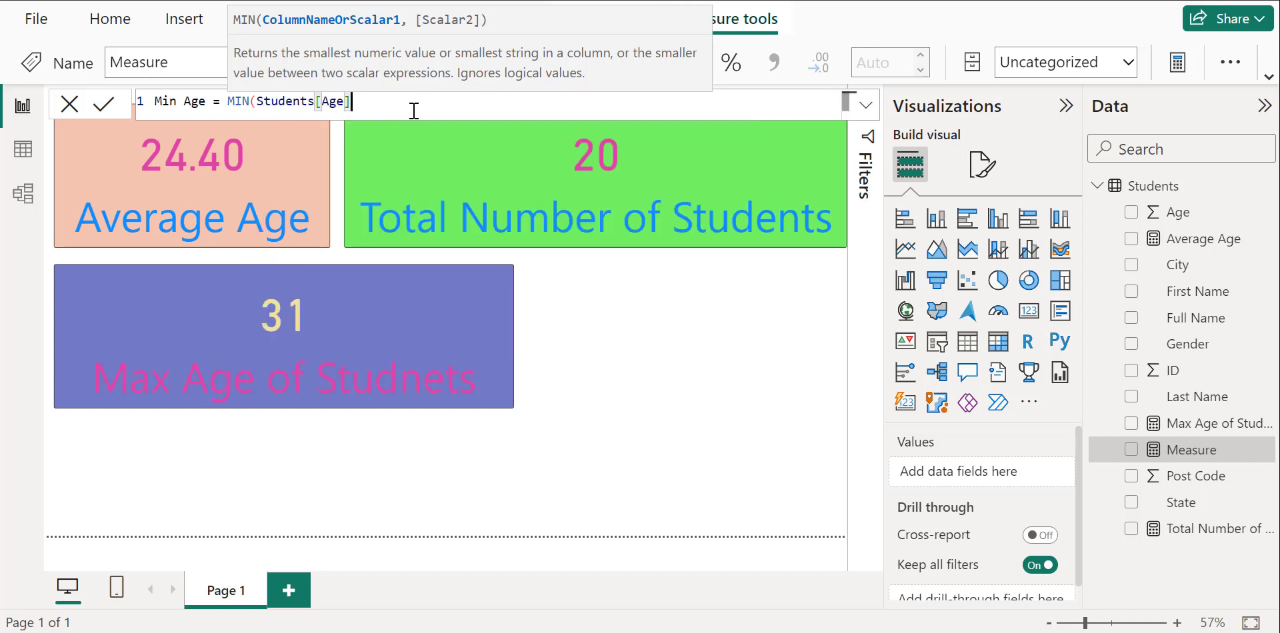
type(")")
key("Return")
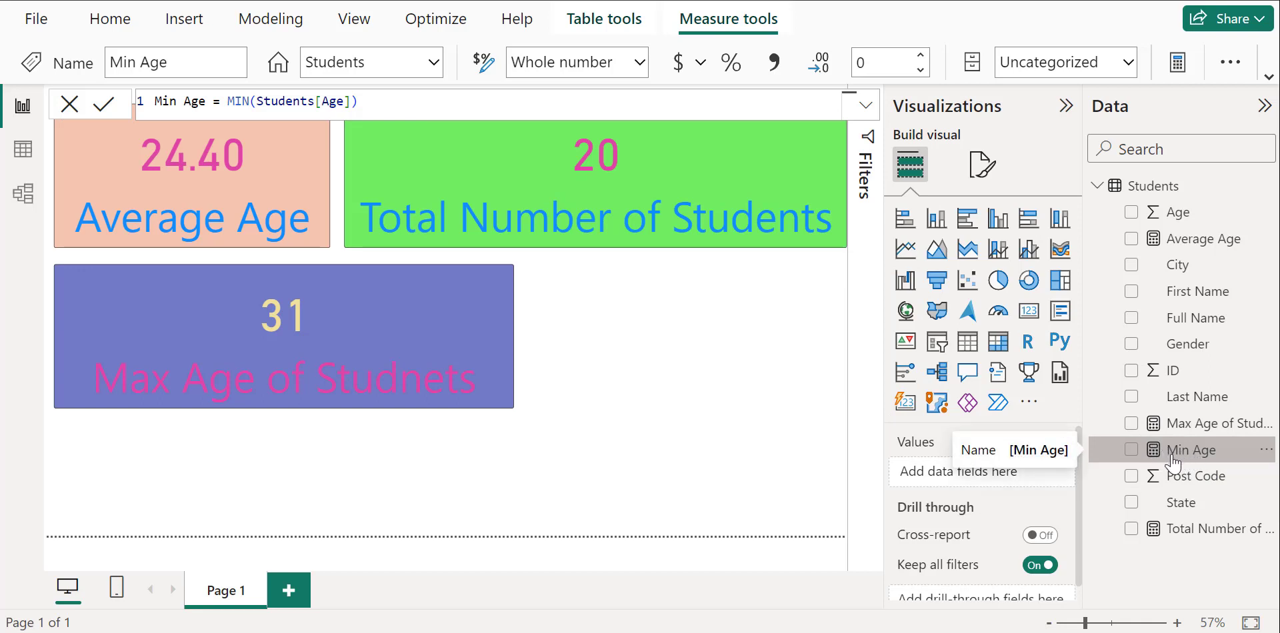
Add an empty card visual beside the Max Age of Studnets card and enlarge it to match that card's height.
left_click(1030, 316)
left_click_drag(512, 477, 229, 478)
left_click_drag(180, 406, 663, 283)
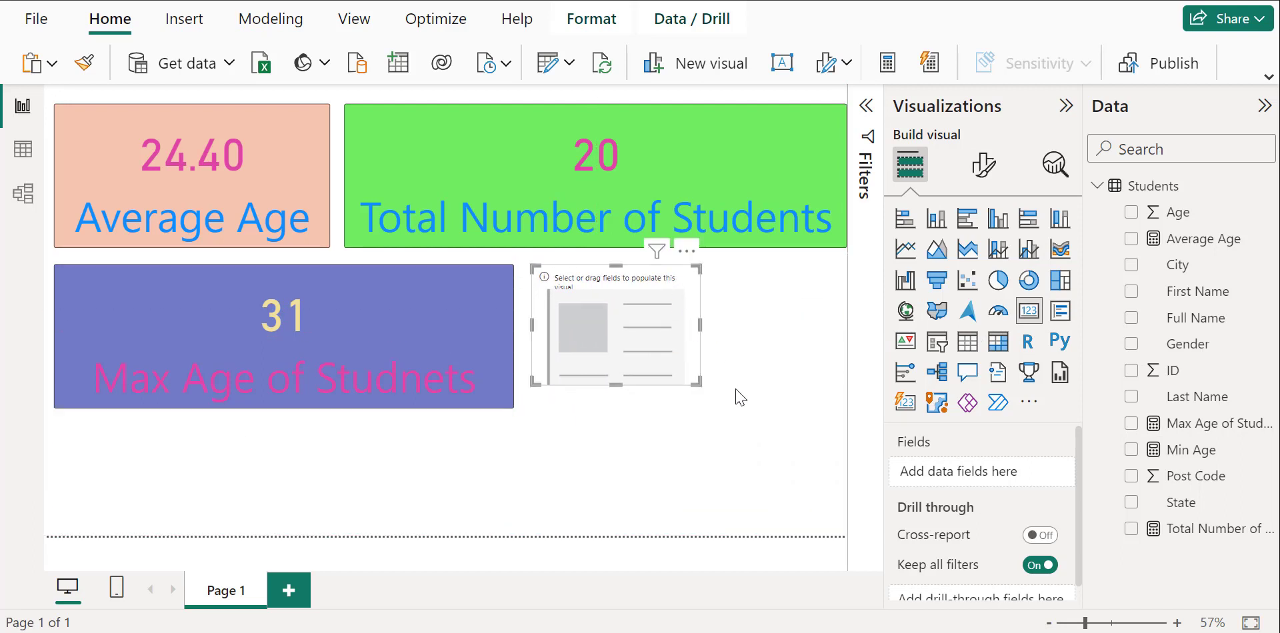
left_click_drag(699, 384, 826, 409)
left_click(800, 471)
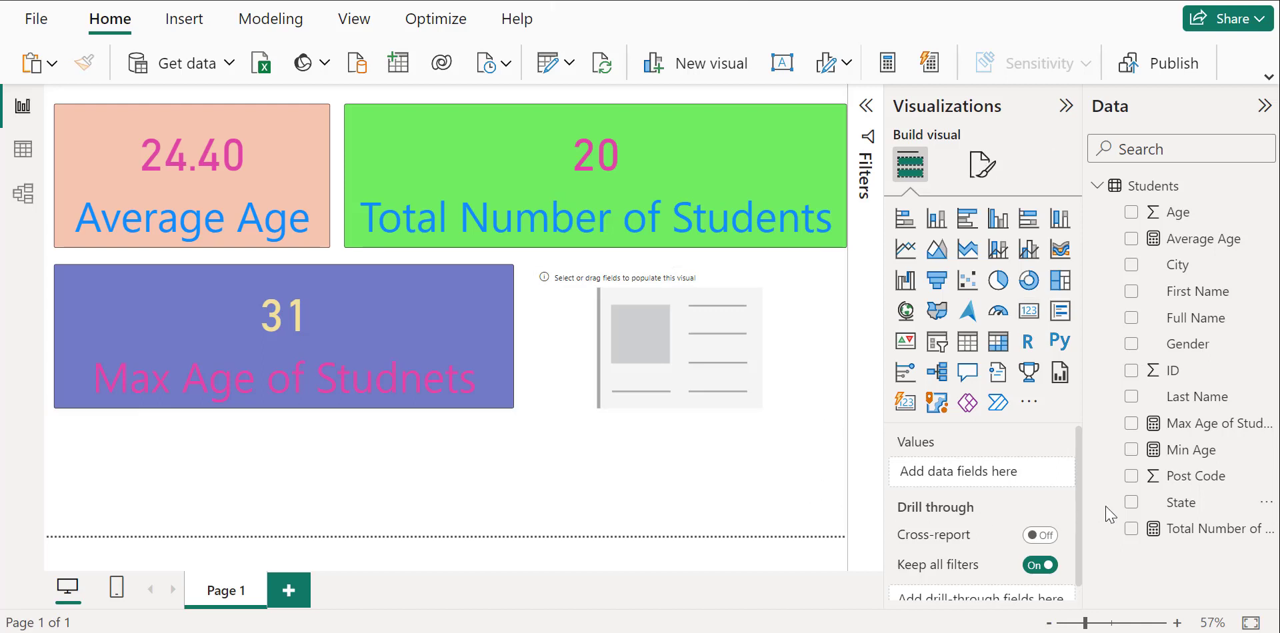
Fill the empty card with the Min Age measure.
left_click(1201, 459)
left_click_drag(1201, 458, 681, 334)
left_click(743, 465)
Set the callout value color of the Min Age card to black.
left_click(757, 380)
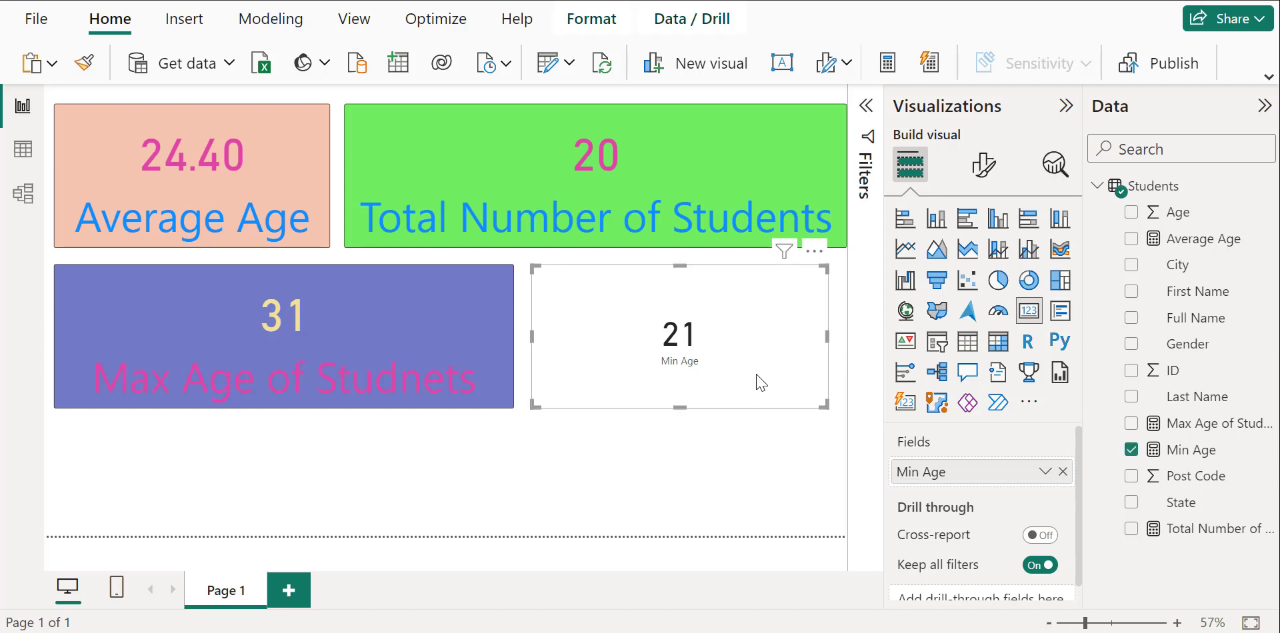
left_click(983, 165)
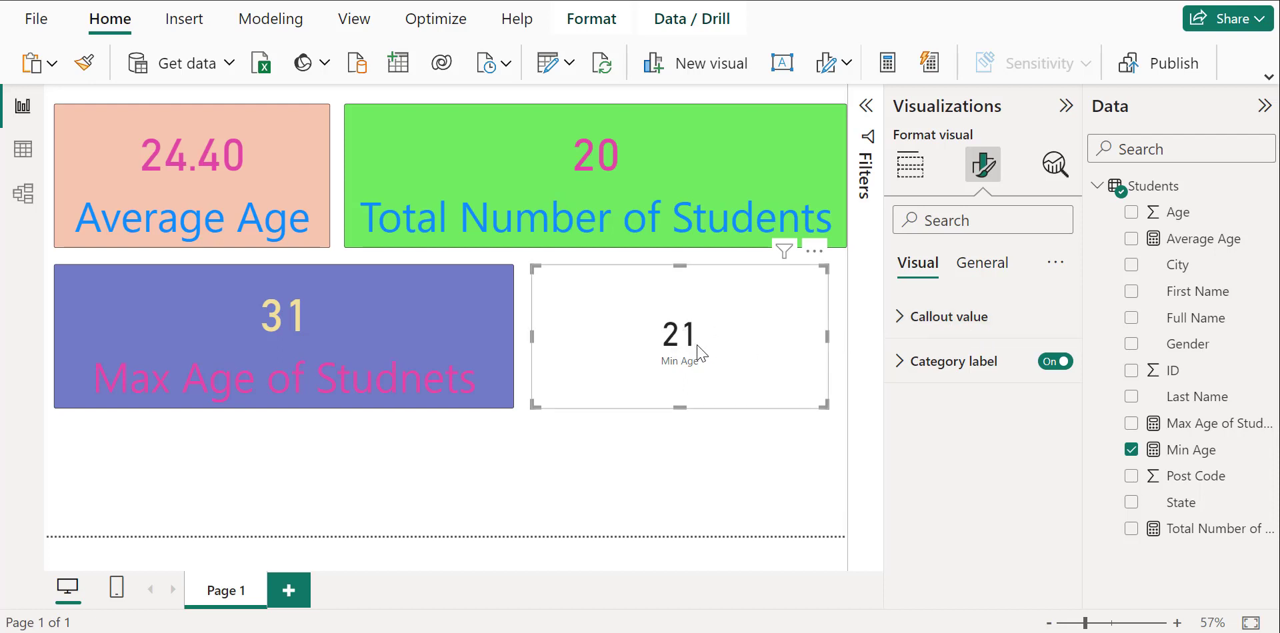
left_click(901, 323)
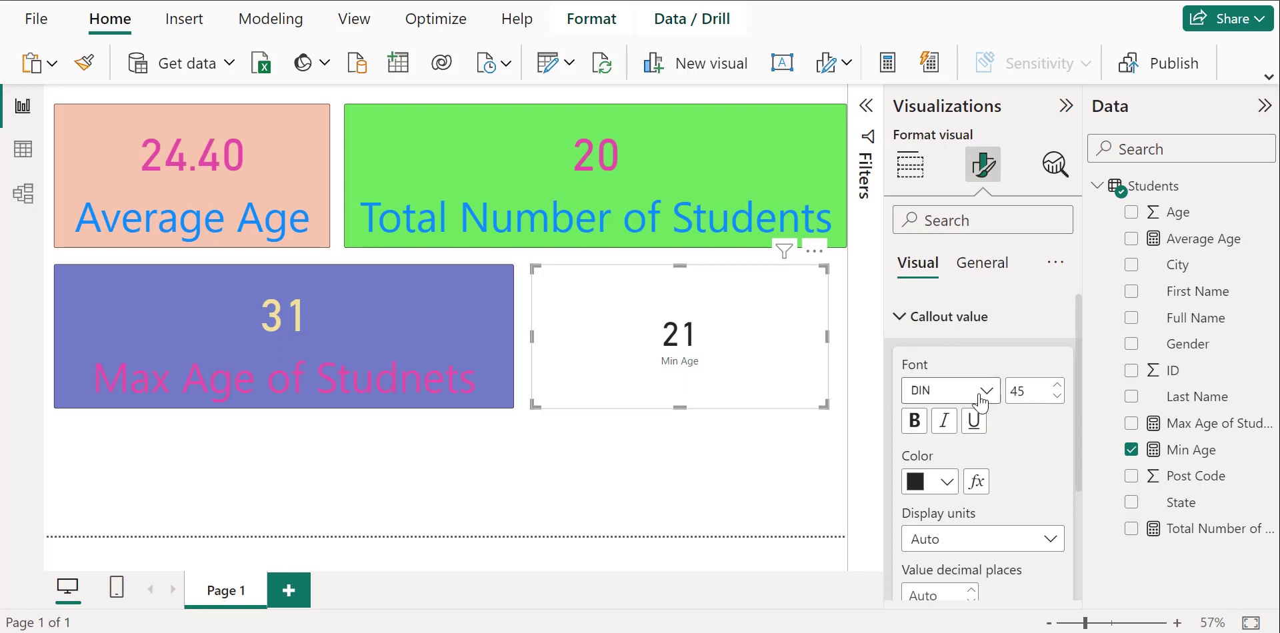
left_click(947, 483)
left_click(961, 306)
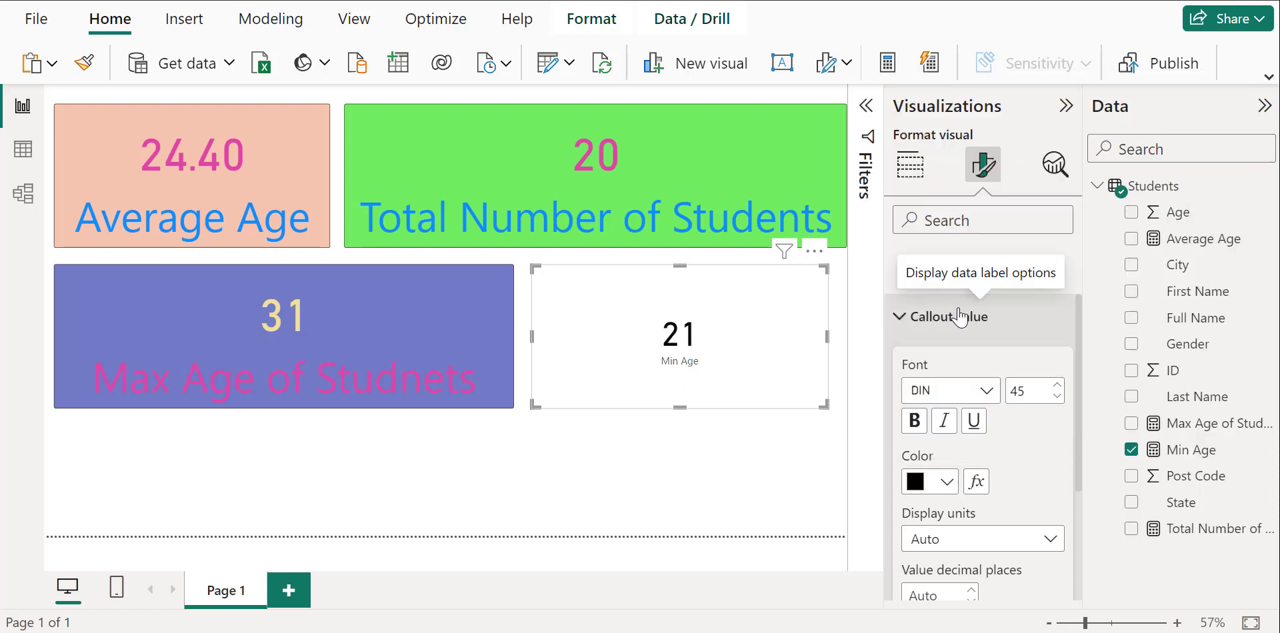
left_click(905, 320)
Set the category label font size of the Min Age card to 50.
left_click(901, 361)
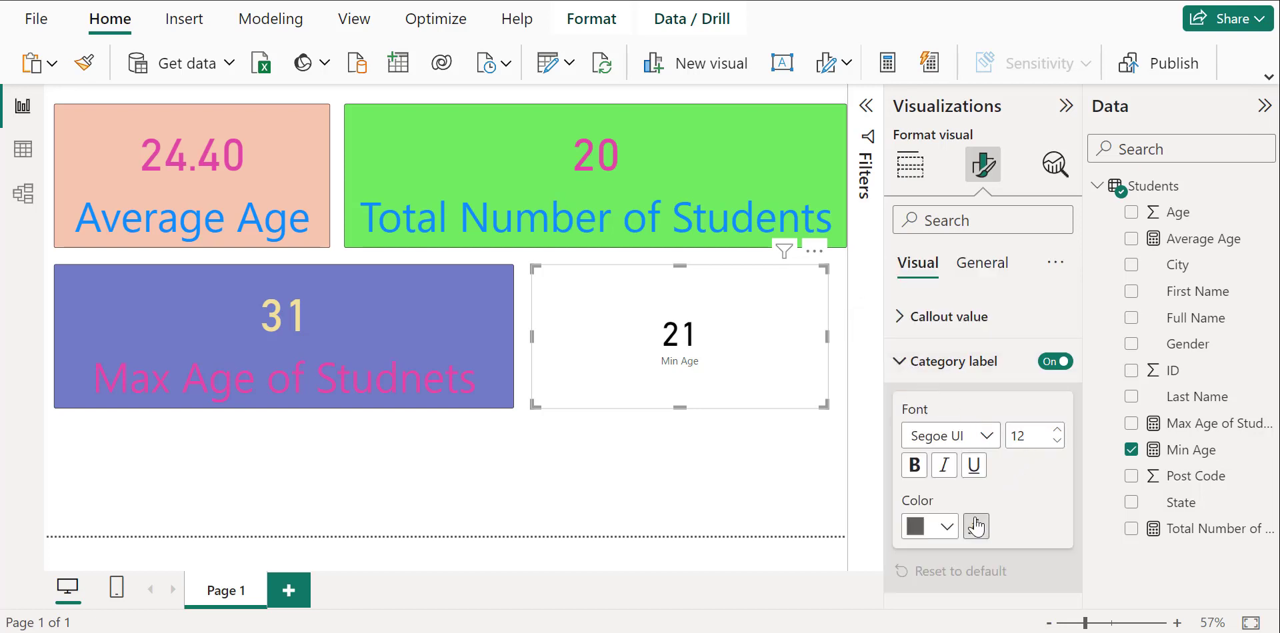
left_click(1057, 429)
left_click(1057, 429)
left_click(1057, 429)
left_click(1057, 430)
left_click(1057, 429)
left_click(1058, 429)
left_click(1057, 430)
left_click(1057, 429)
left_click(1057, 429)
double_click(1012, 437)
type("50")
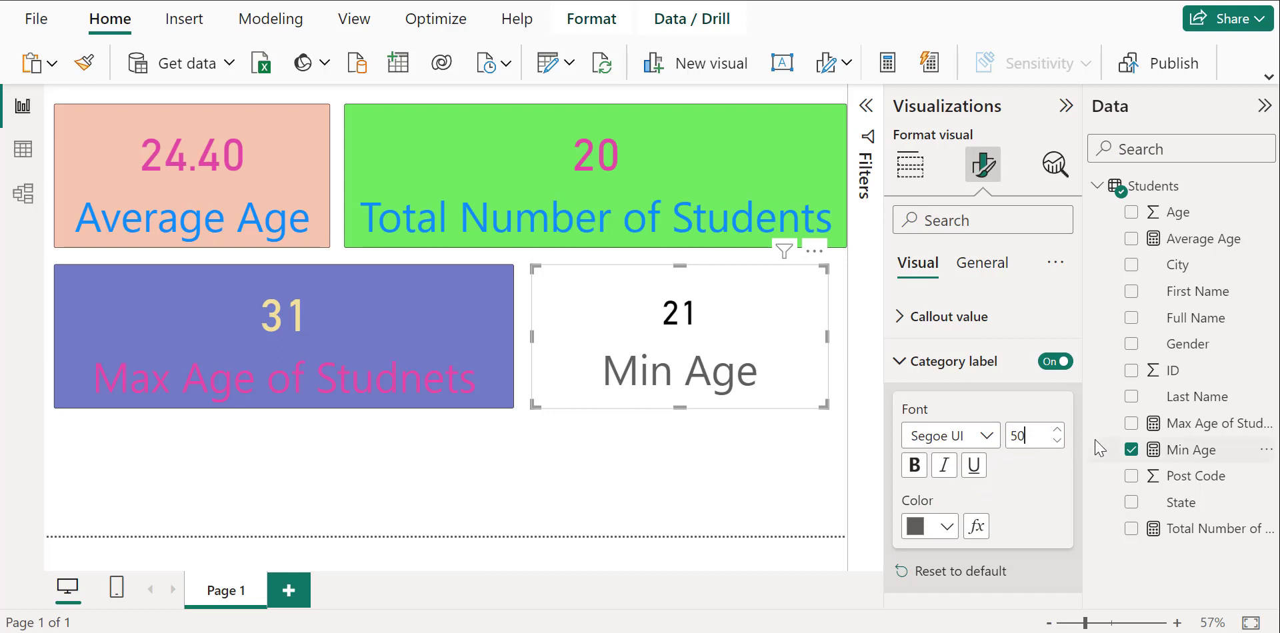
left_click(914, 363)
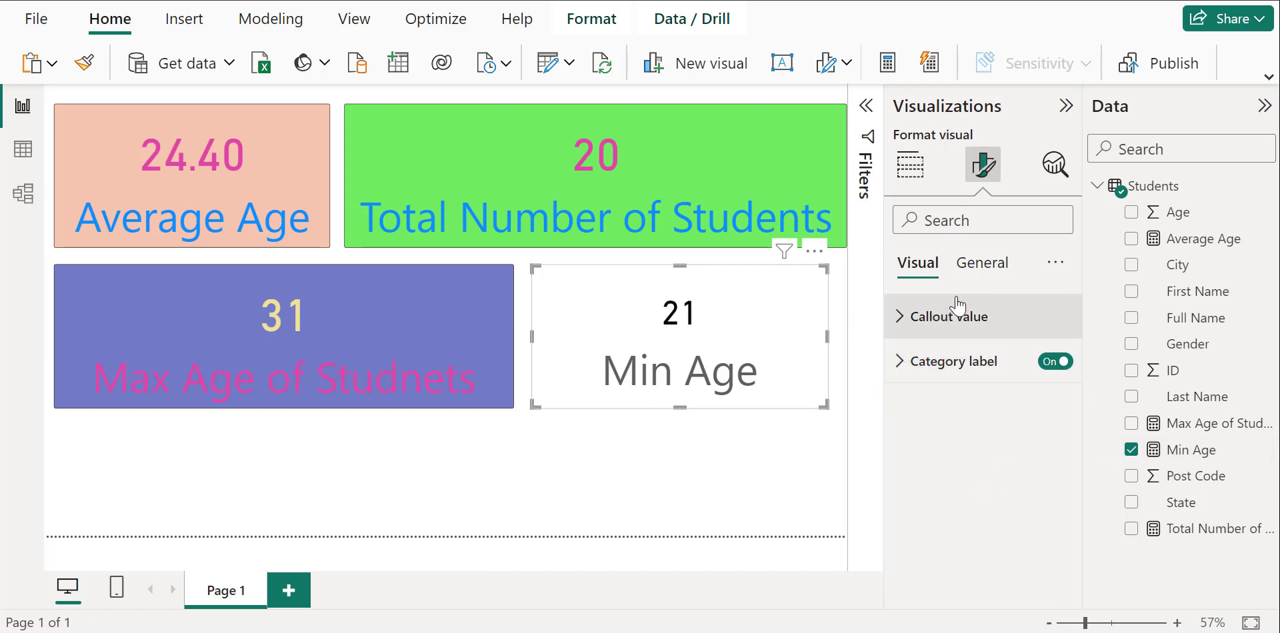
Change the Min Age card's background to the light peach theme color.
left_click(981, 265)
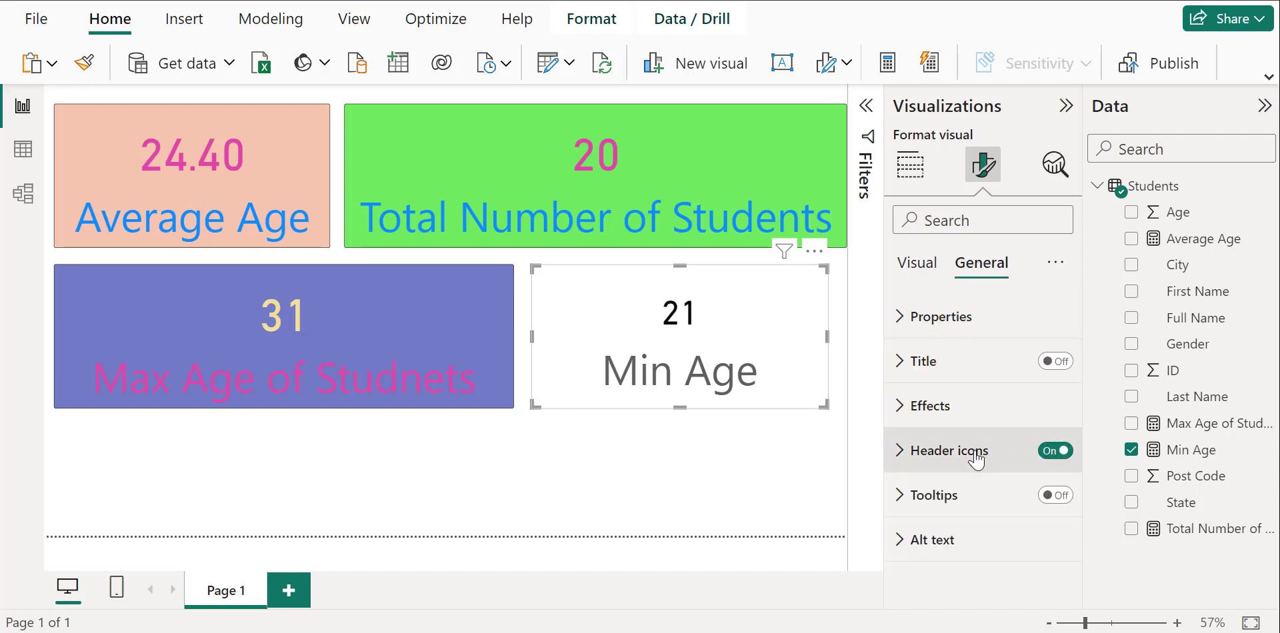
left_click(899, 411)
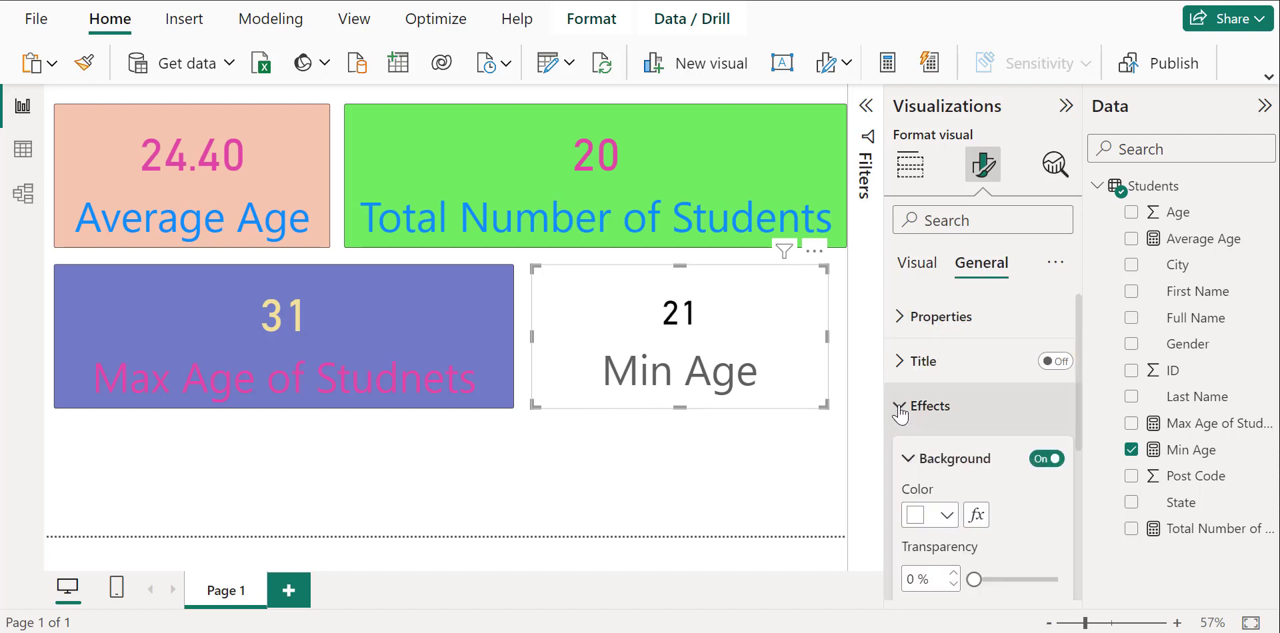
scroll(1061, 561, "down", 2)
scroll(1053, 562, "down", 1)
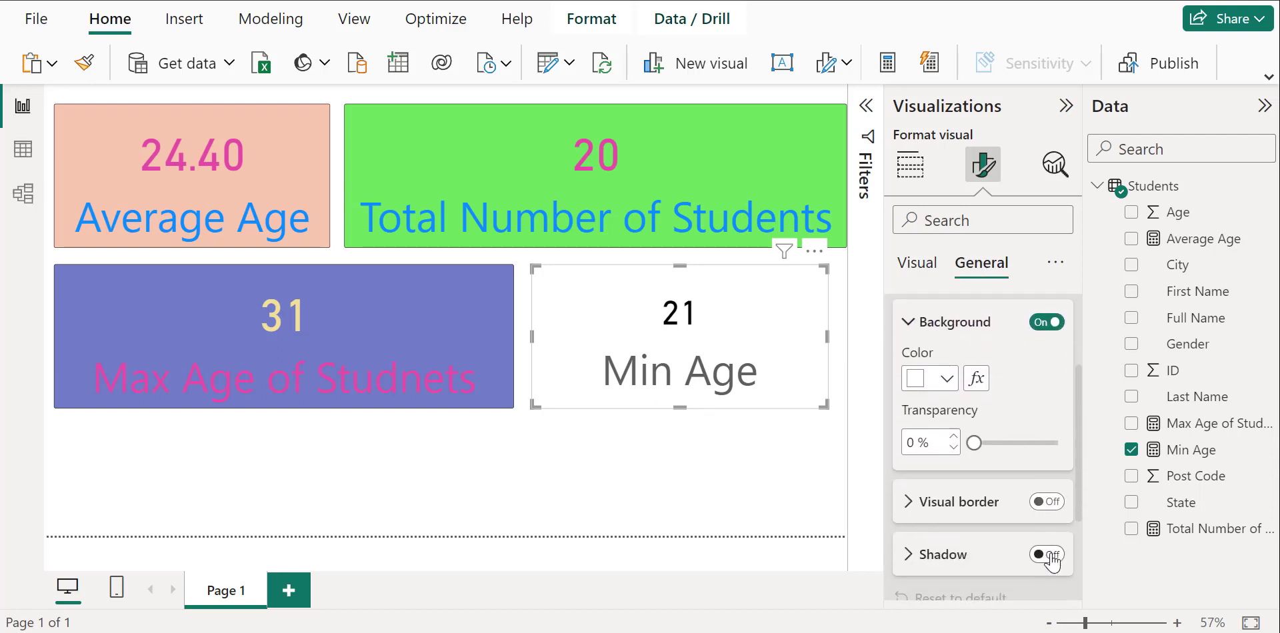
left_click(947, 378)
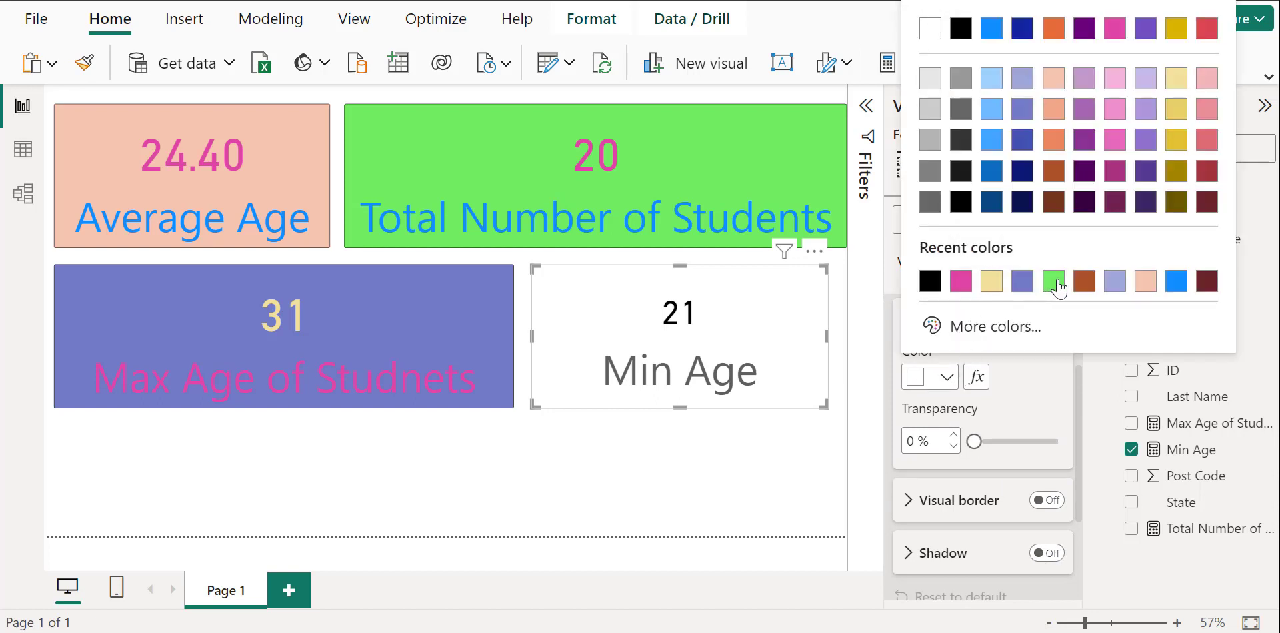
left_click(1061, 90)
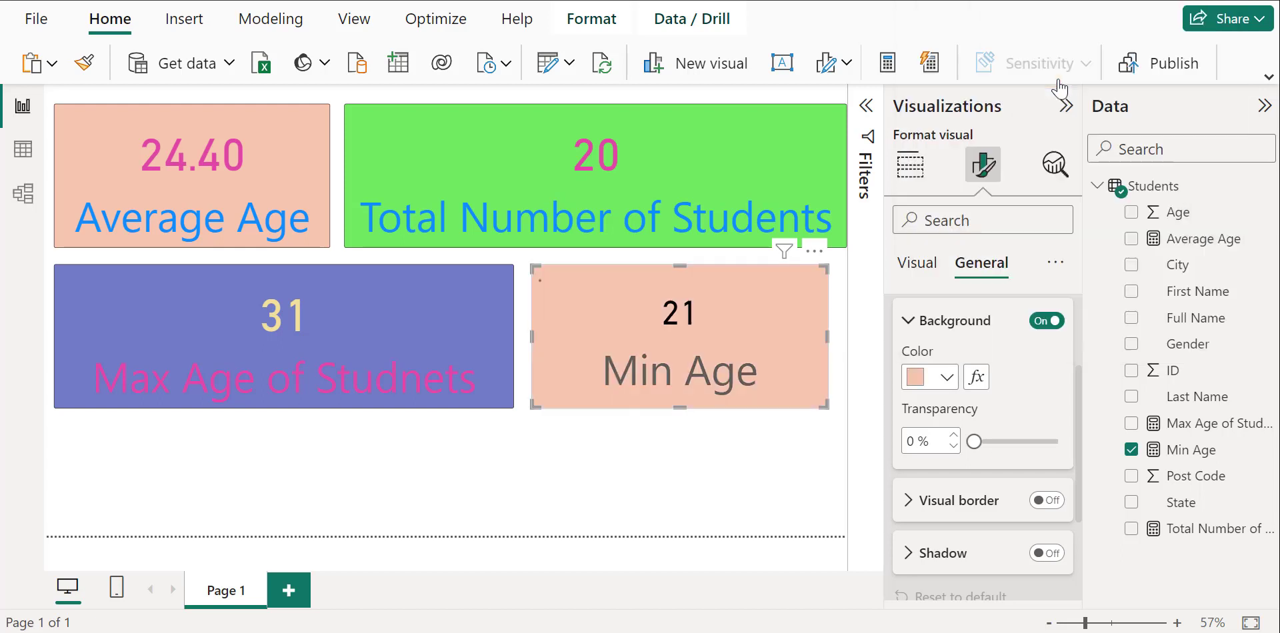
left_click(772, 487)
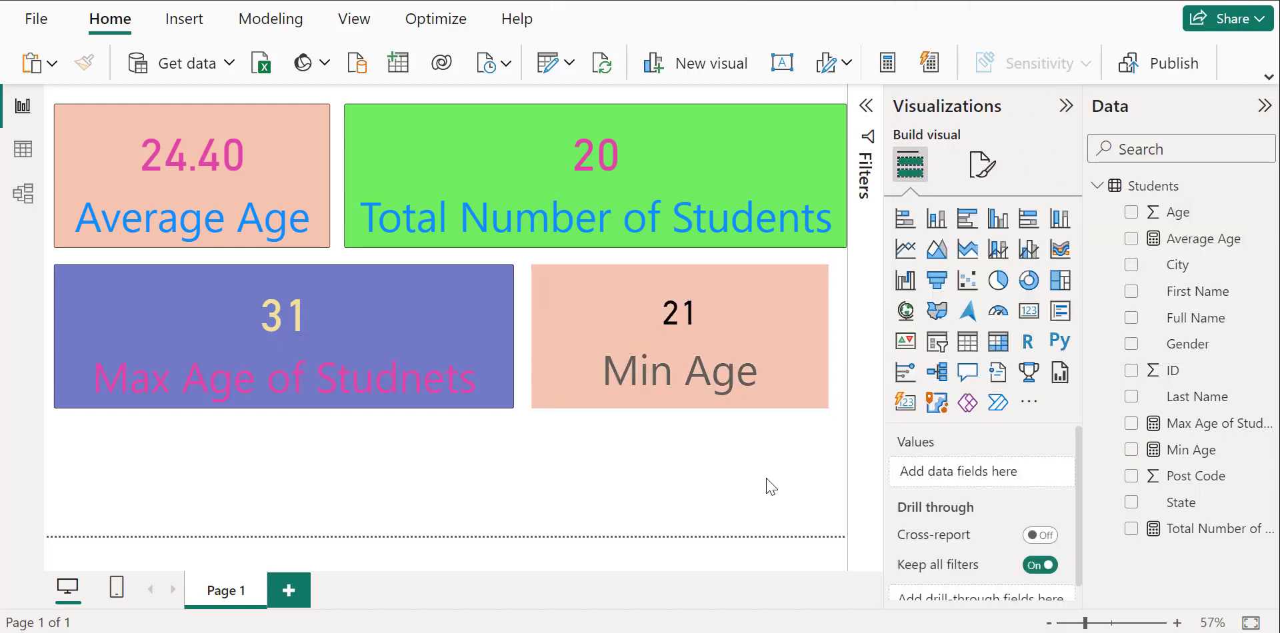